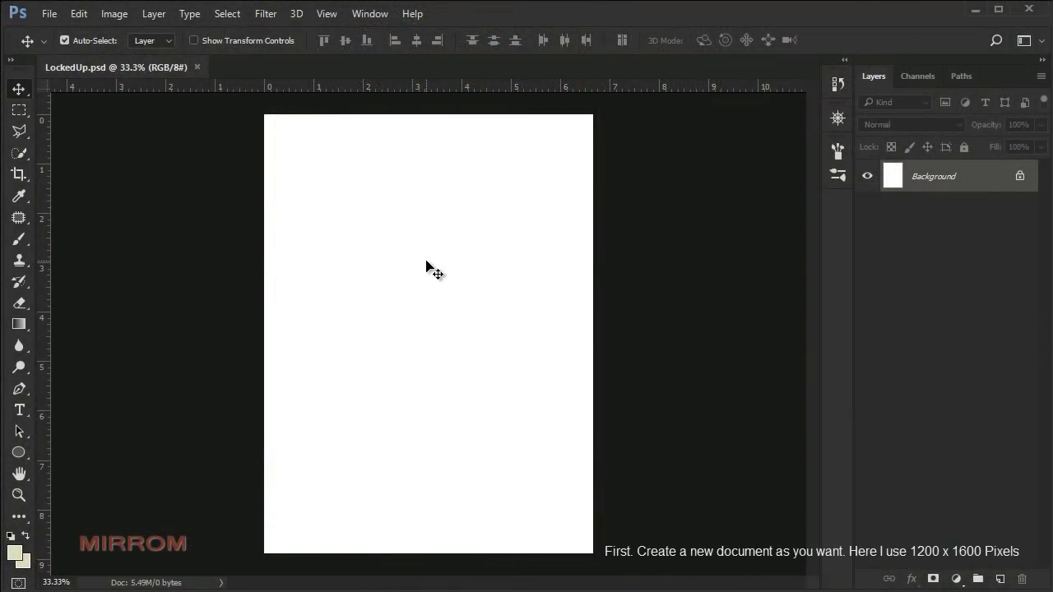
# Step: Check the document's image size, and add a vertical guide at 600 px
pyautogui.hotkey('ctrl', 'alt', 'i')
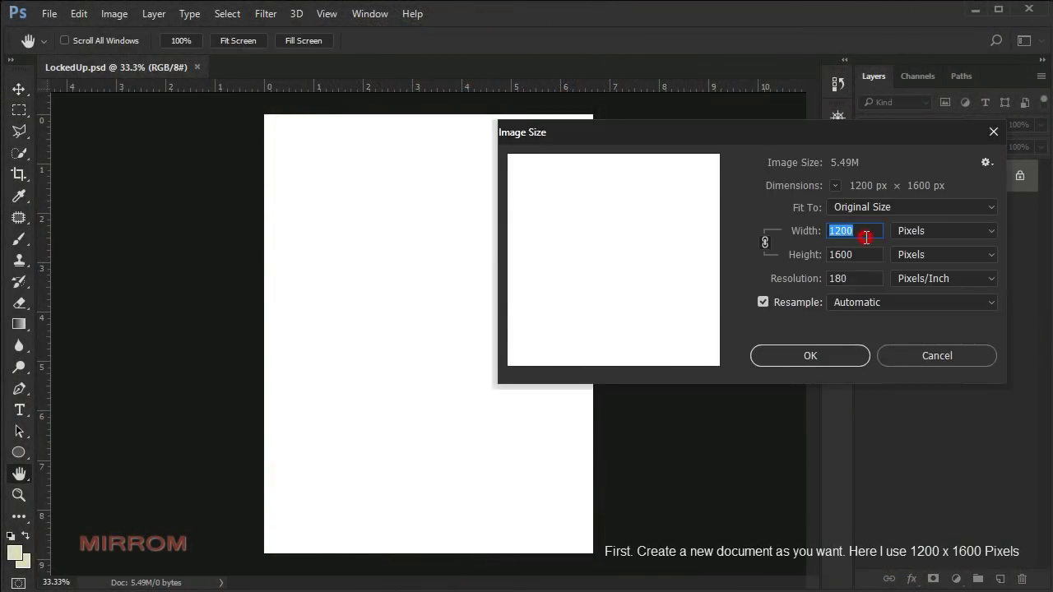
pyautogui.click(835, 356)
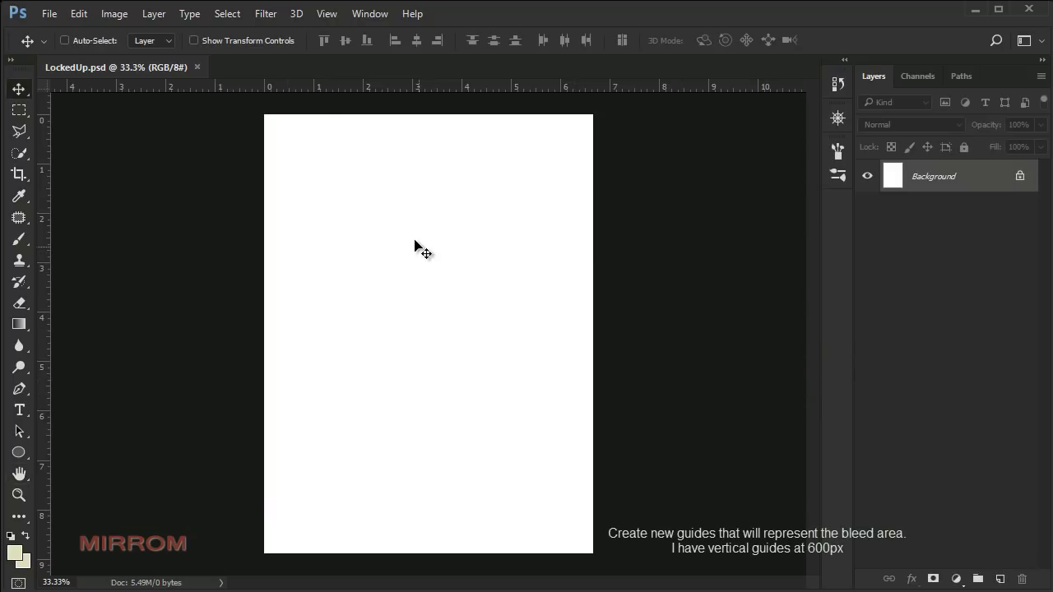
pyautogui.click(322, 18)
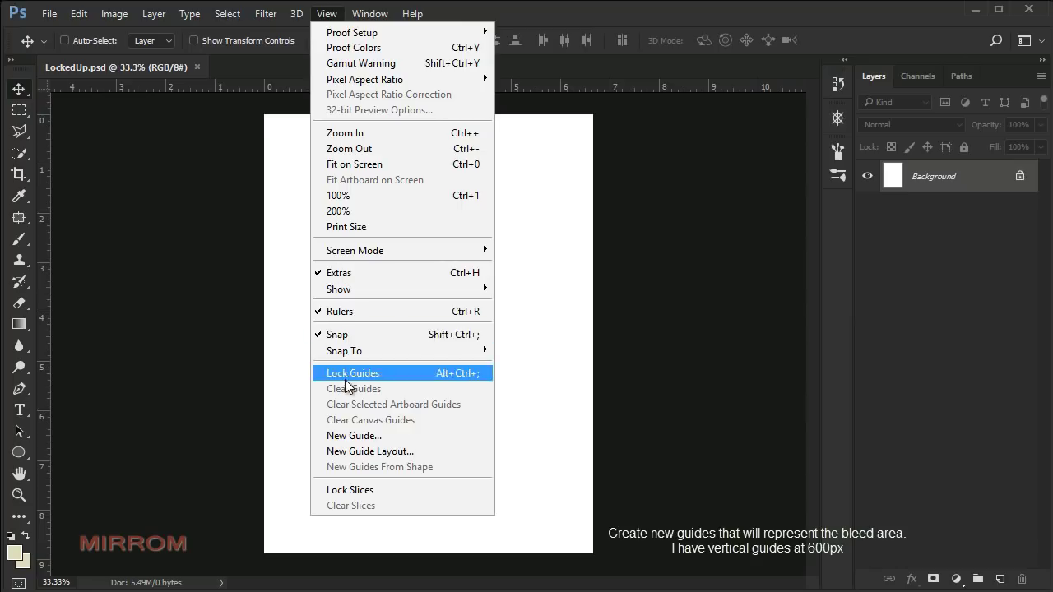
pyautogui.click(471, 438)
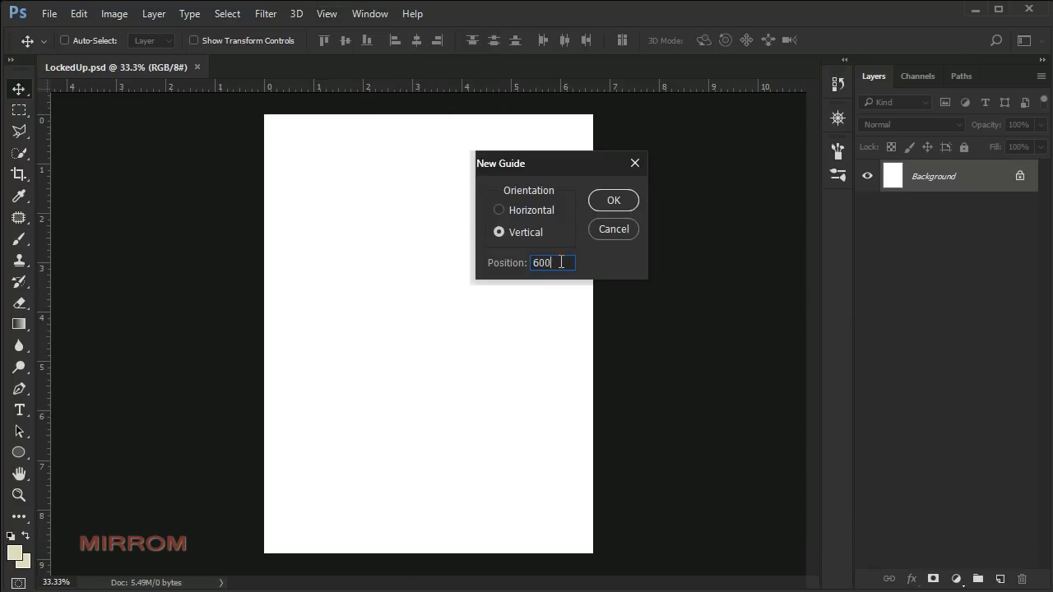
pyautogui.click(614, 201)
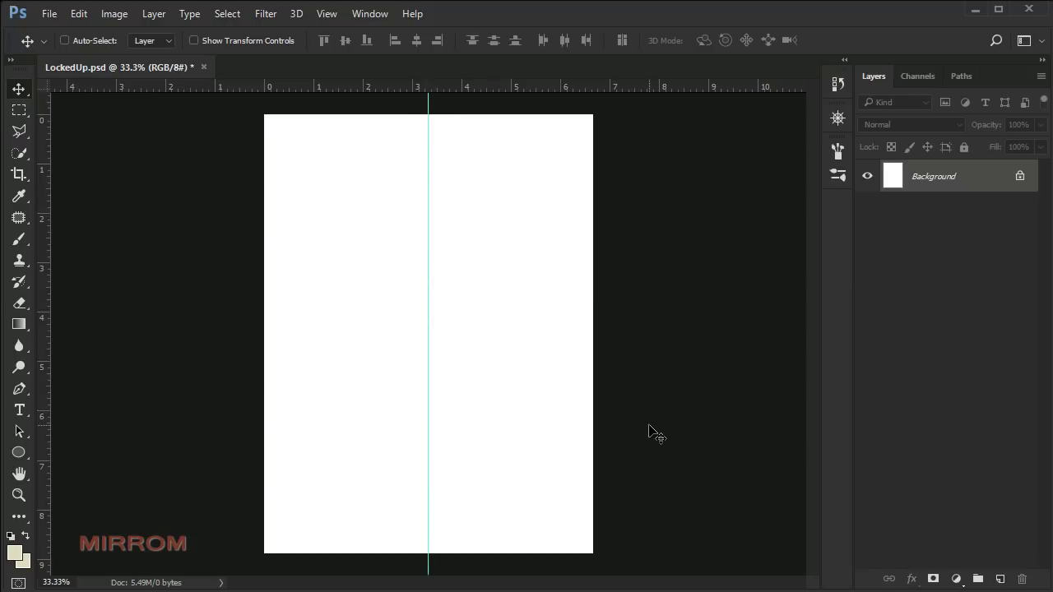
# Step: Place the Model image as an embedded object and enlarge it to about 80% so it spans the canvas width
pyautogui.click(51, 14)
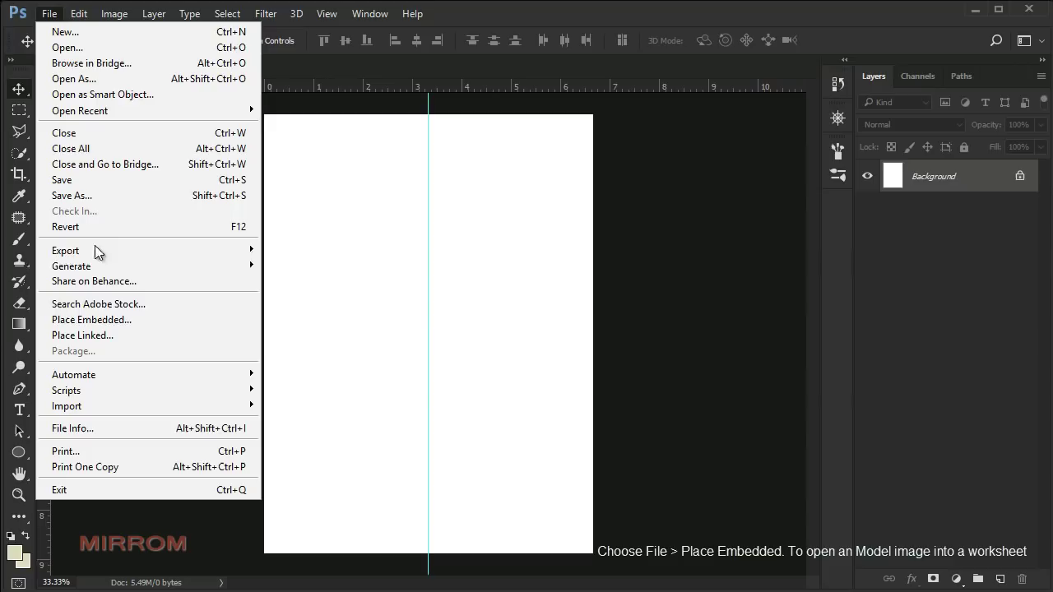
pyautogui.click(195, 322)
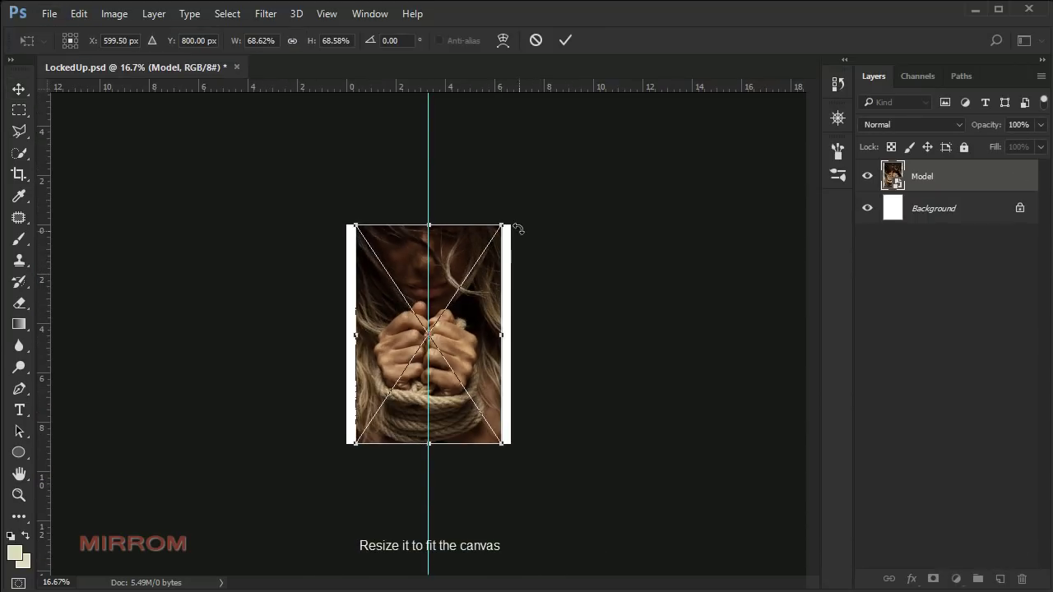
pyautogui.moveTo(504, 222); pyautogui.dragTo(513, 207)
pyautogui.moveTo(351, 446); pyautogui.dragTo(343, 464)
pyautogui.moveTo(495, 351); pyautogui.dragTo(496, 368)
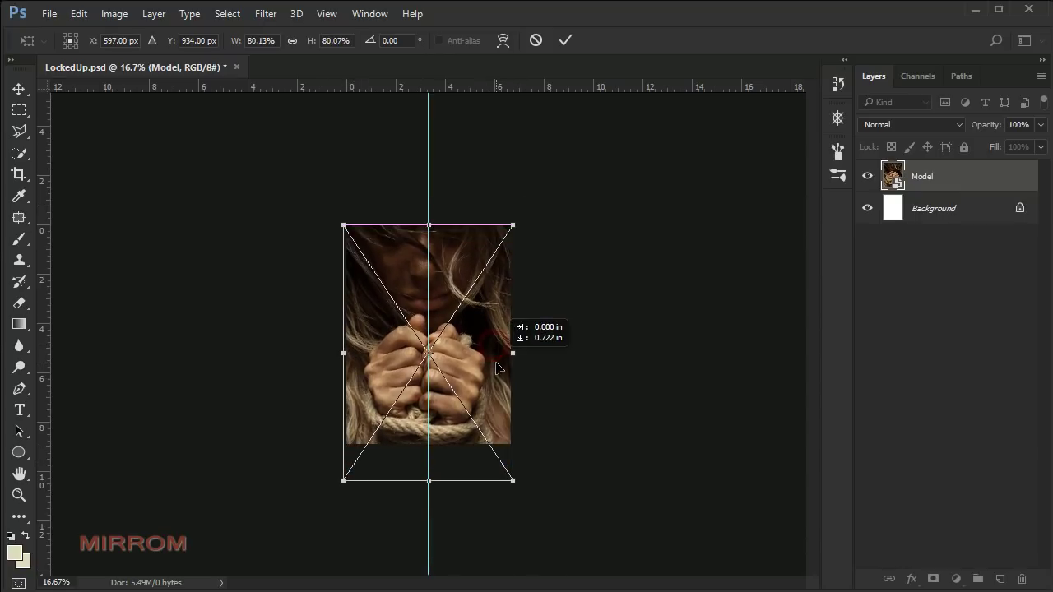
# Step: Enlarge the placed Model image to about 87% and position it at X 627.5 px, Y 1010.5 px
pyautogui.moveTo(513, 224); pyautogui.dragTo(524, 209)
pyautogui.moveTo(338, 208); pyautogui.dragTo(332, 196)
pyautogui.moveTo(490, 338); pyautogui.dragTo(503, 360)
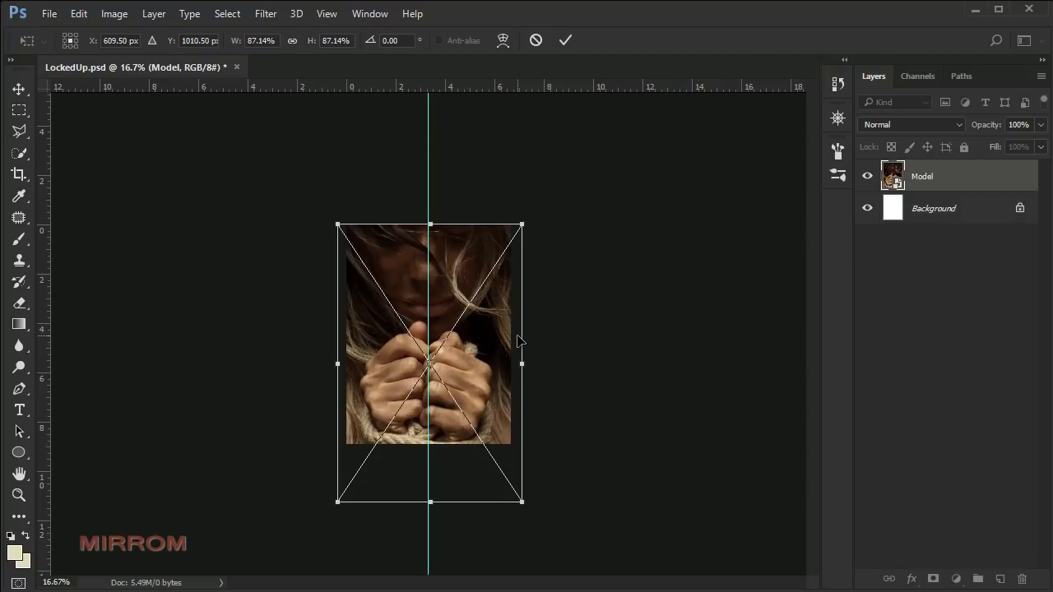
pyautogui.press('Right')
pyautogui.press('Right')
pyautogui.press('Right')
pyautogui.press('Right')
pyautogui.press('Left')
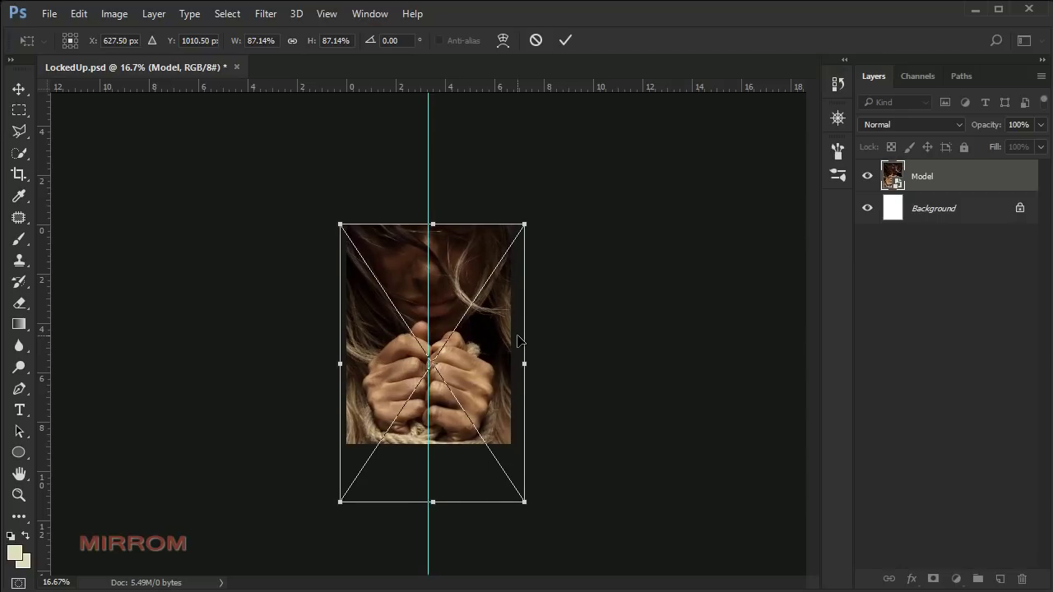
pyautogui.press('Return')
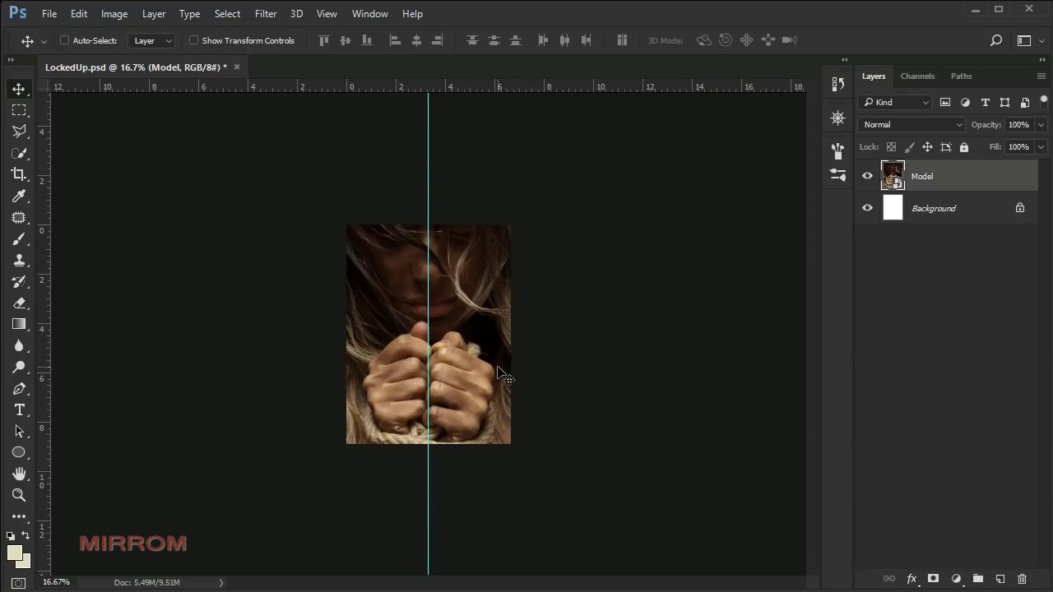
# Step: Scale the Model image proportionally to 83.14%, flush with the canvas's upper edge, and hide the guide
pyautogui.hotkey('ctrl', '+')
pyautogui.hotkey('ctrl', '+')
pyautogui.hotkey('ctrl', 't')
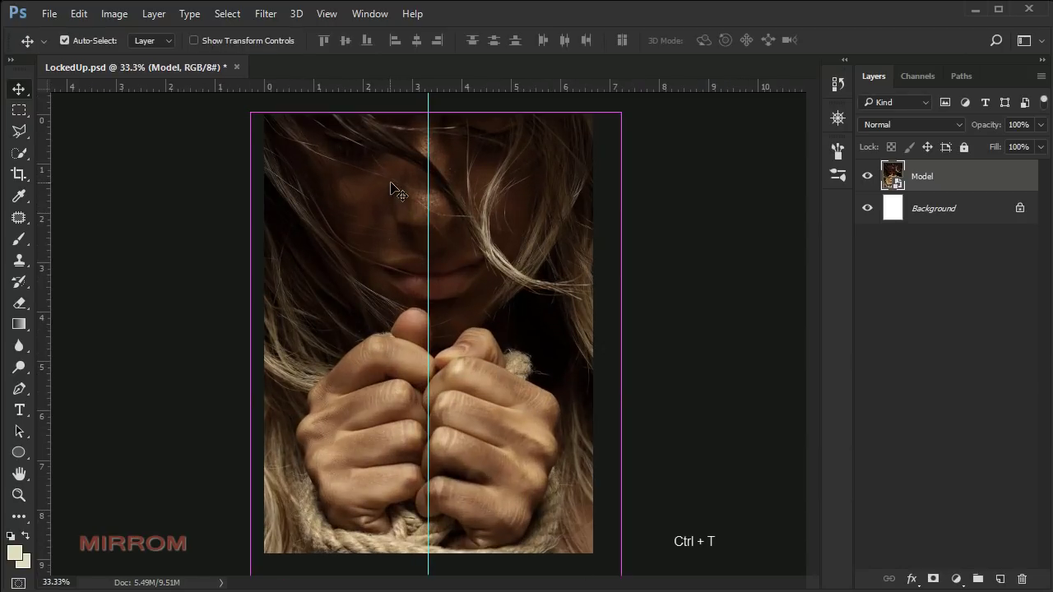
pyautogui.click(272, 41)
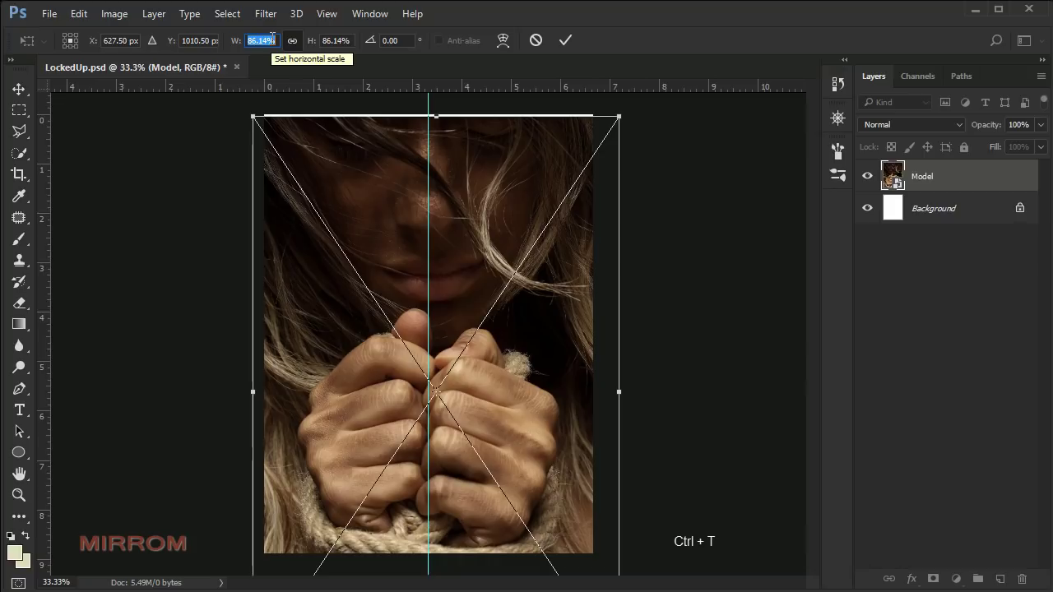
pyautogui.press('Down')
pyautogui.press('Down')
pyautogui.press('Down')
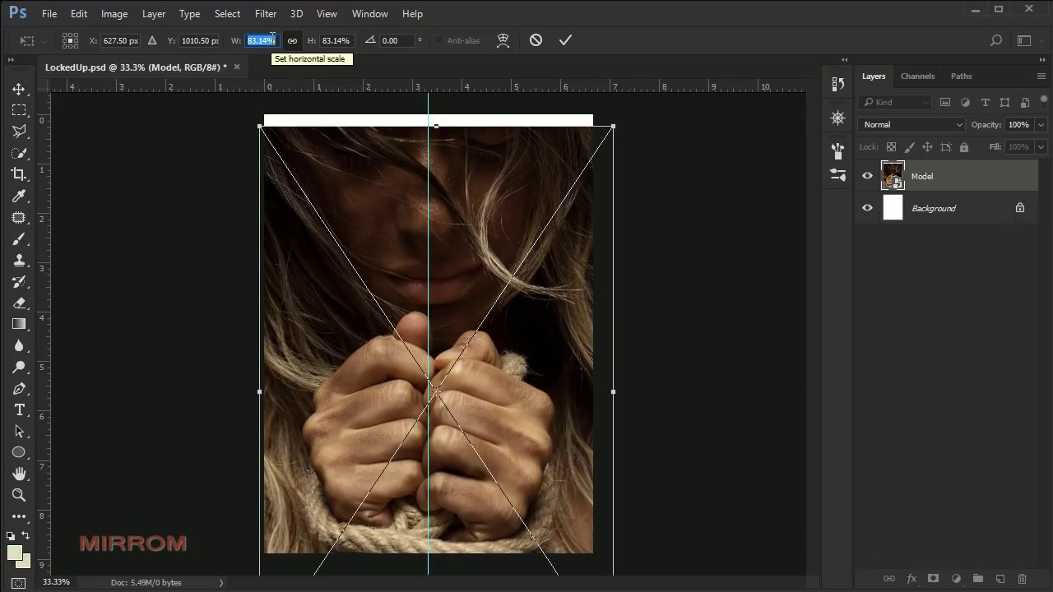
pyautogui.press('Return')
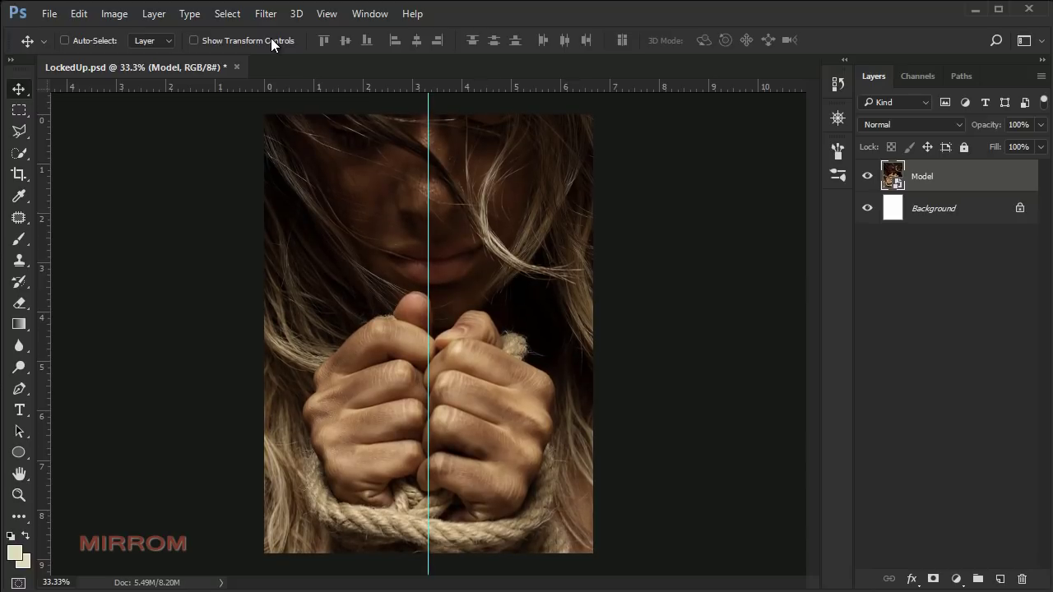
pyautogui.press('ctrl')
pyautogui.hotkey('ctrl', 'h')
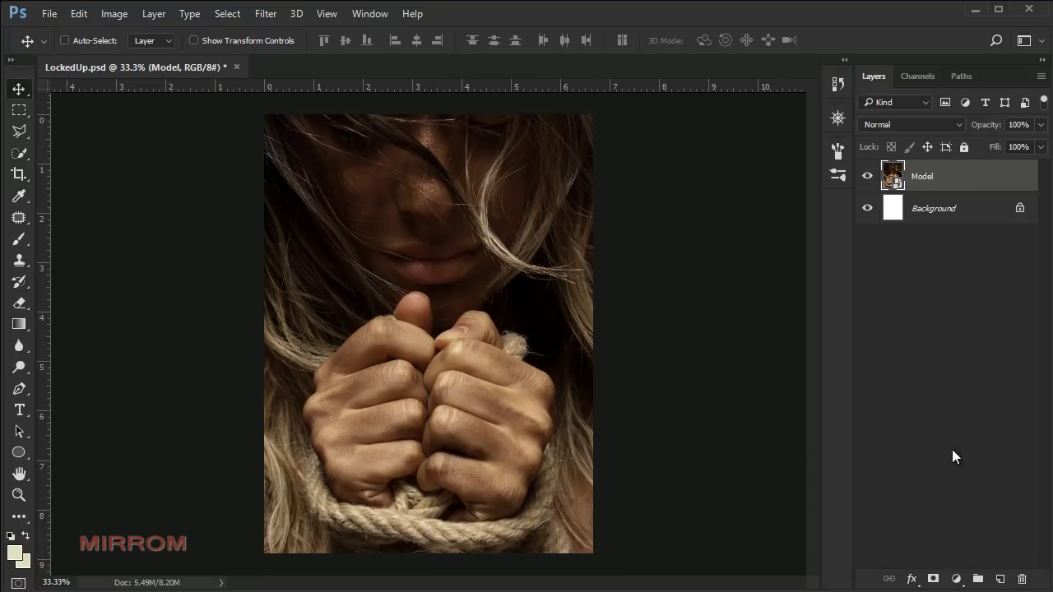
# Step: Apply a Vibrance adjustment to the Model layer with vibrance at -50
pyautogui.click(115, 14)
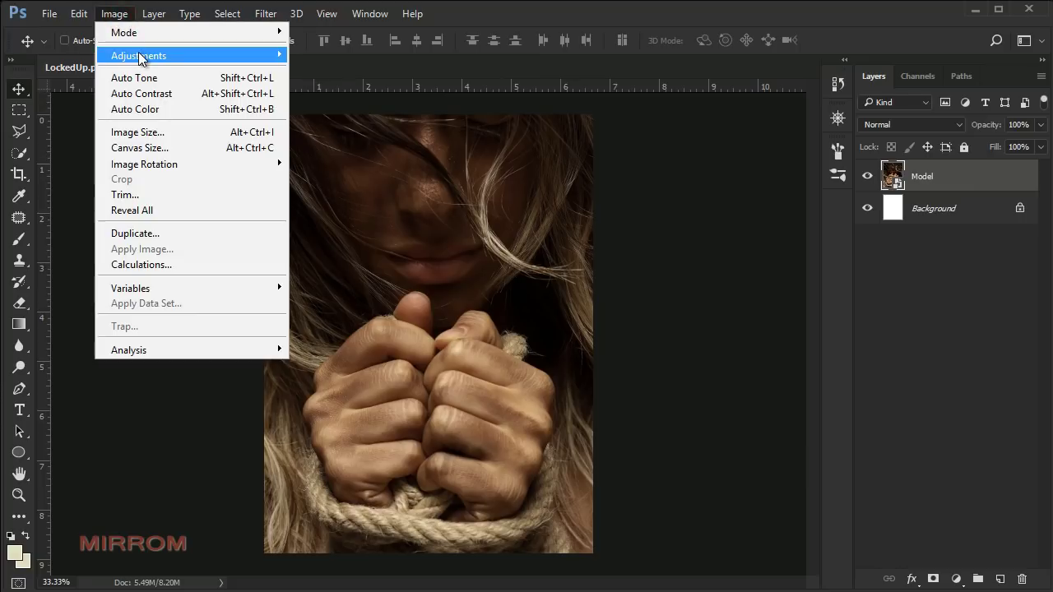
pyautogui.moveTo(165, 55)
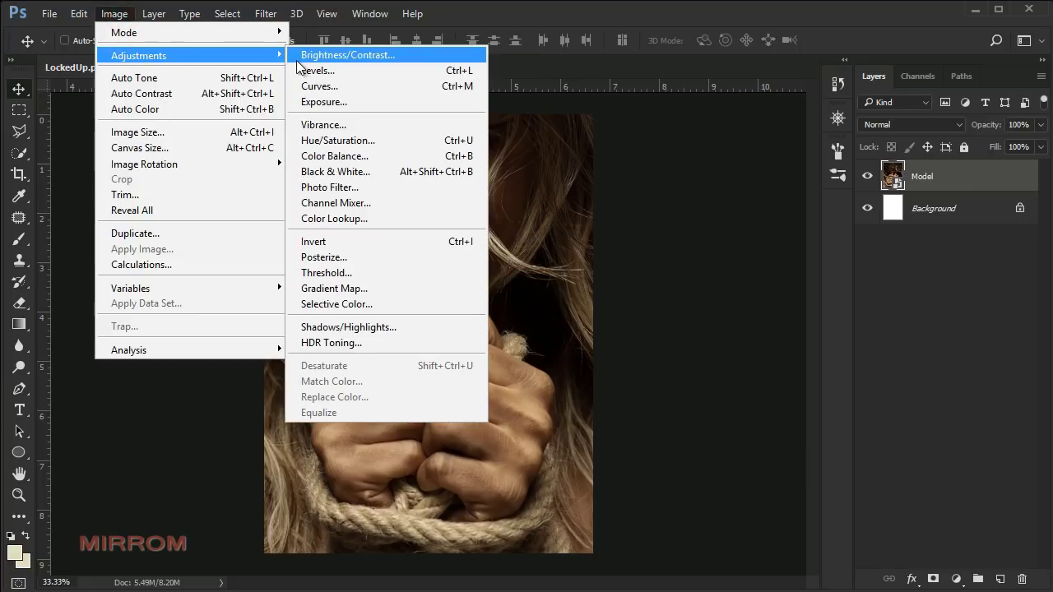
pyautogui.click(433, 125)
pyautogui.moveTo(466, 172); pyautogui.dragTo(592, 206)
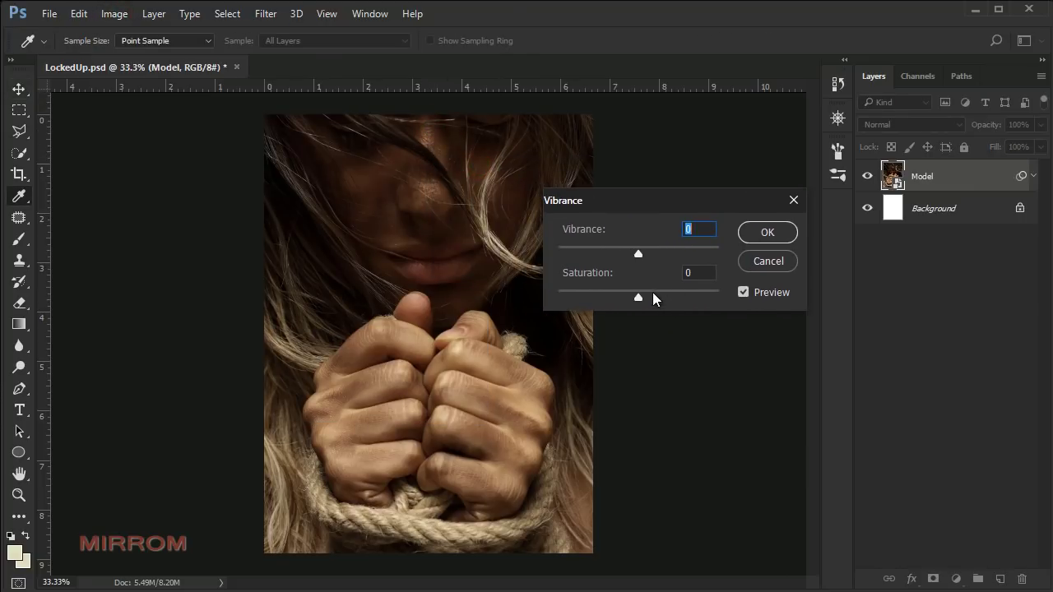
pyautogui.moveTo(636, 254); pyautogui.dragTo(598, 252)
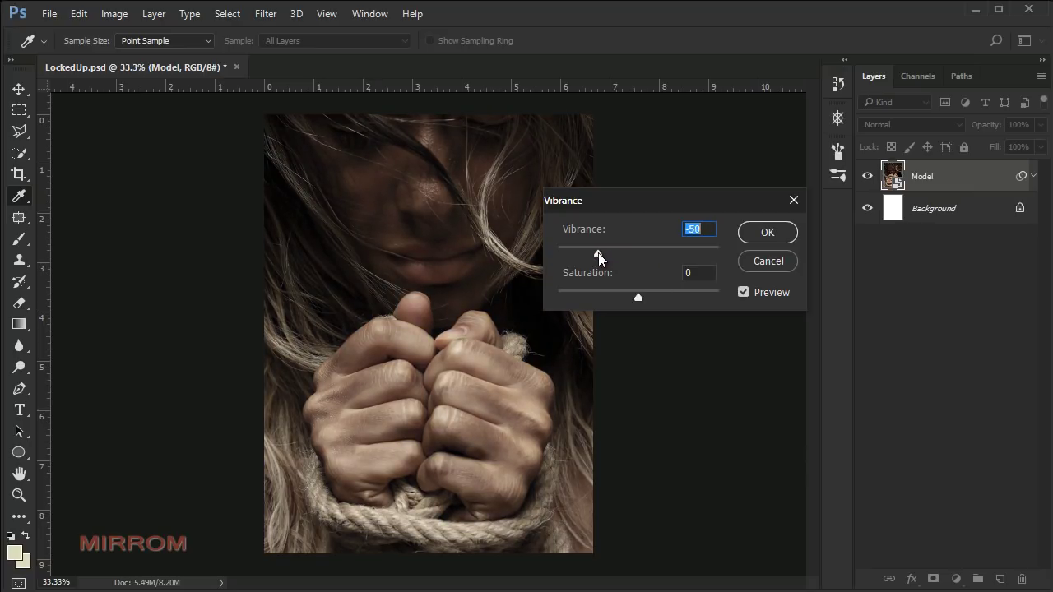
pyautogui.click(743, 293)
pyautogui.click(755, 238)
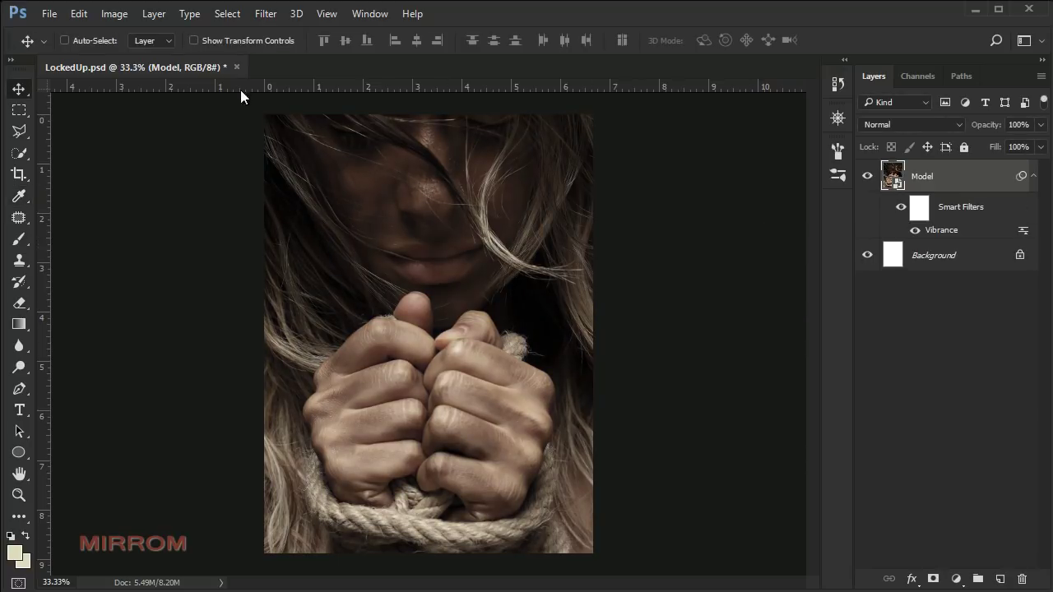
# Step: Start an Exposure adjustment on the Model layer and set the exposure to +0.49
pyautogui.click(114, 13)
pyautogui.click(136, 55)
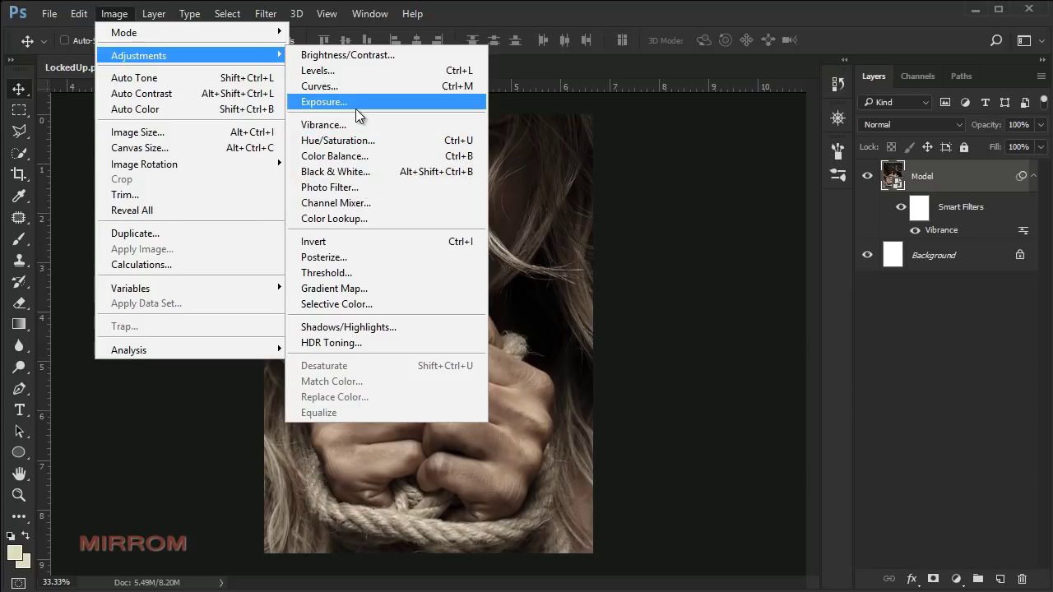
pyautogui.click(324, 101)
pyautogui.moveTo(487, 157); pyautogui.dragTo(579, 211)
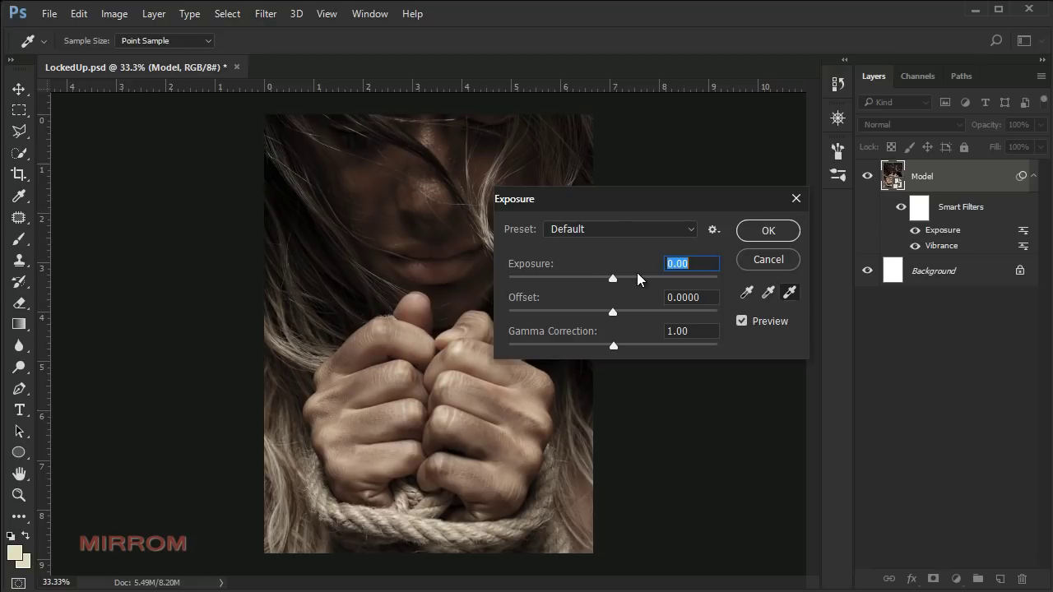
pyautogui.press('Up')
pyautogui.press('Up')
pyautogui.press('Up')
pyautogui.press('Up')
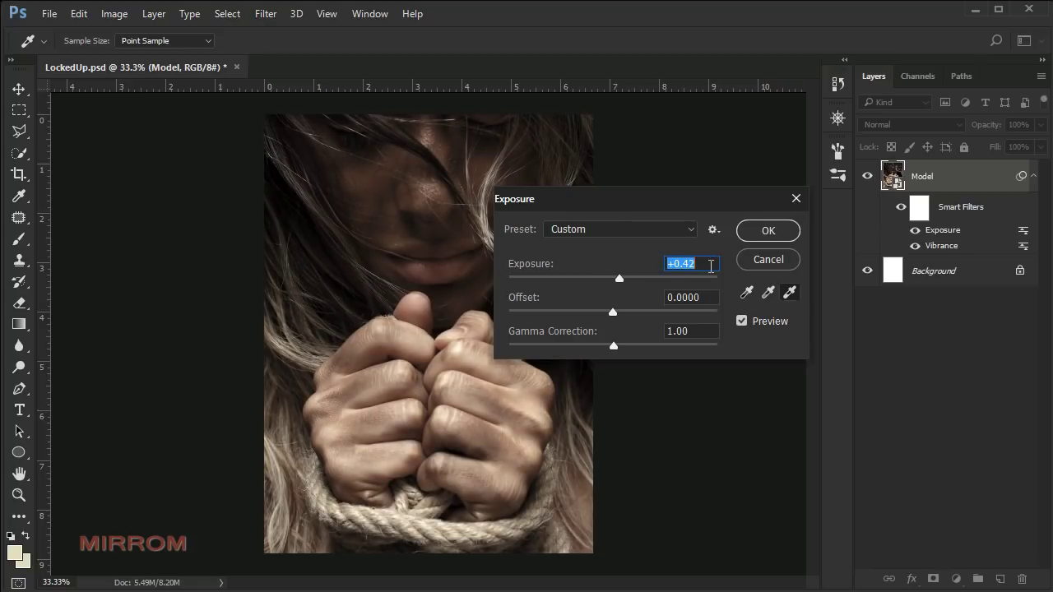
pyautogui.click(711, 264)
# Step: Set the offset to -0.0038 and gamma correction to 1.05, and apply the Exposure adjustment
pyautogui.click(706, 296)
pyautogui.press('Down')
pyautogui.press('Down')
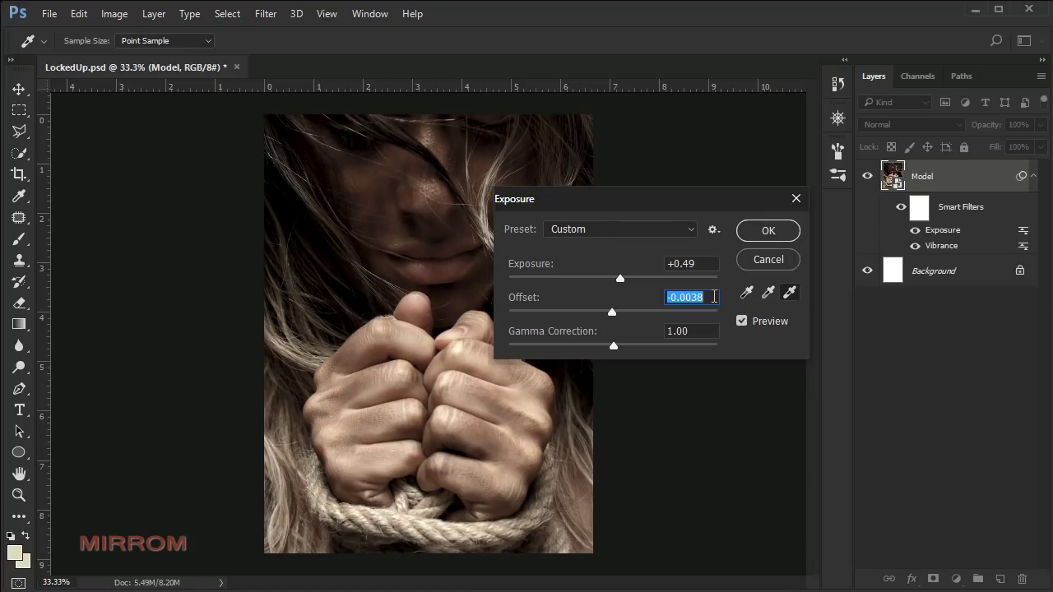
pyautogui.click(705, 331)
pyautogui.press('Up')
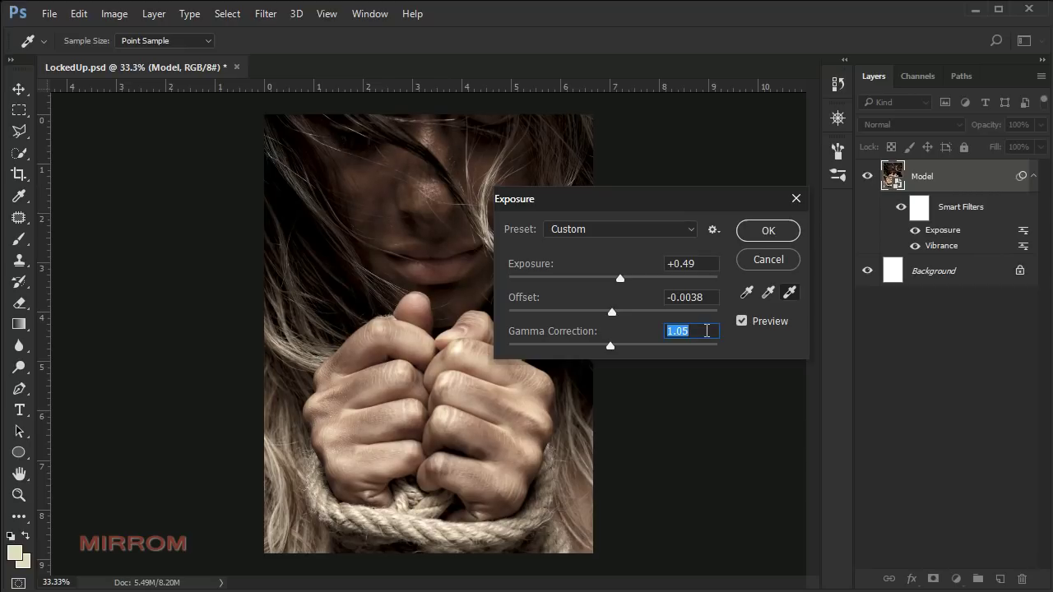
pyautogui.click(743, 324)
pyautogui.click(743, 324)
pyautogui.click(762, 233)
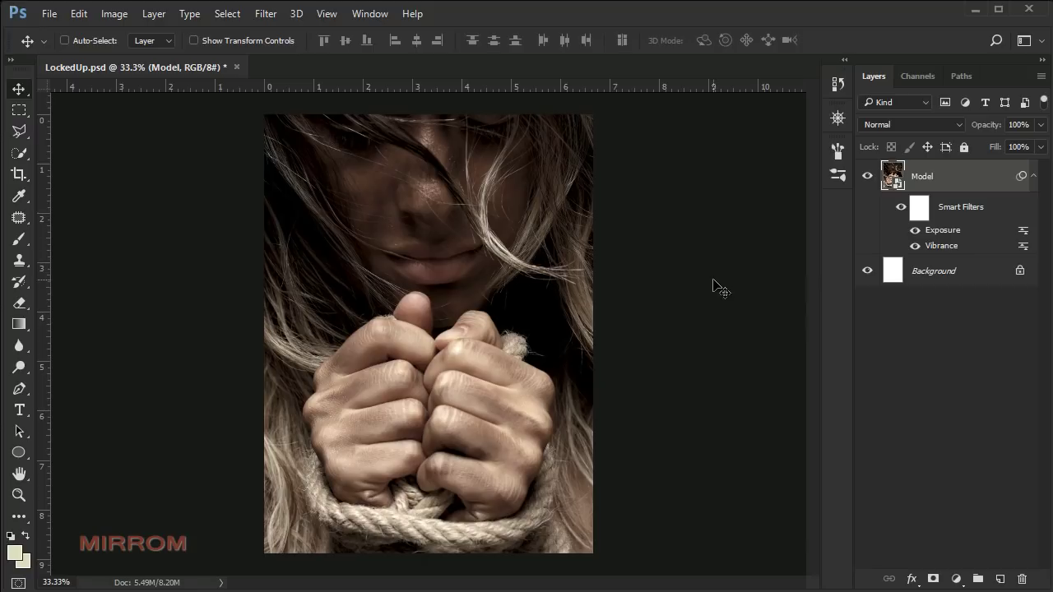
# Step: Start a Shadows/Highlights adjustment on the Model layer with shadows at amount 18%, tone 10% and radius 10 px
pyautogui.click(114, 14)
pyautogui.moveTo(134, 54)
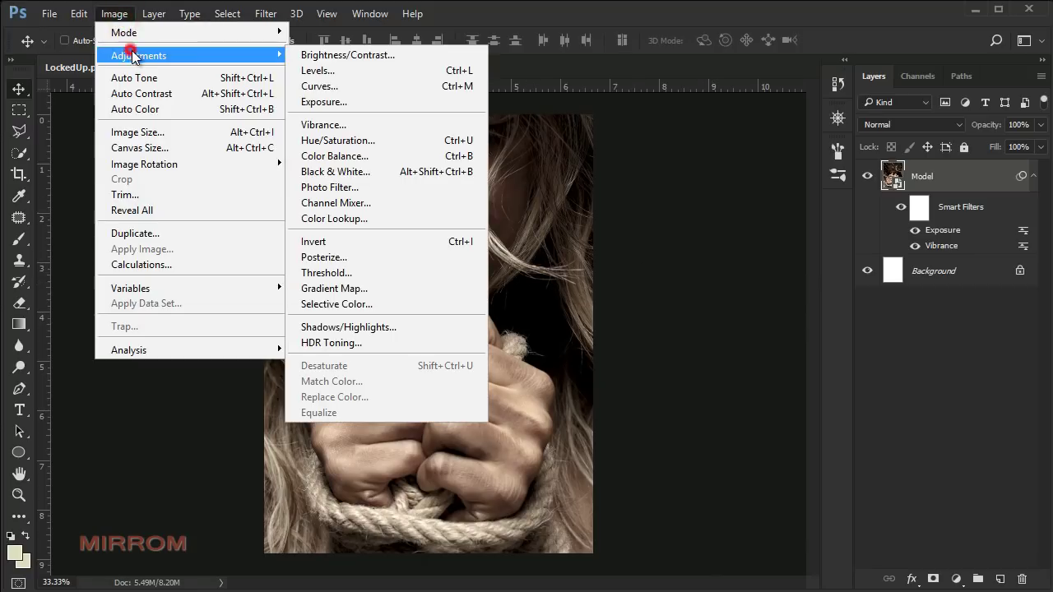
pyautogui.click(451, 333)
pyautogui.moveTo(520, 86); pyautogui.dragTo(724, 150)
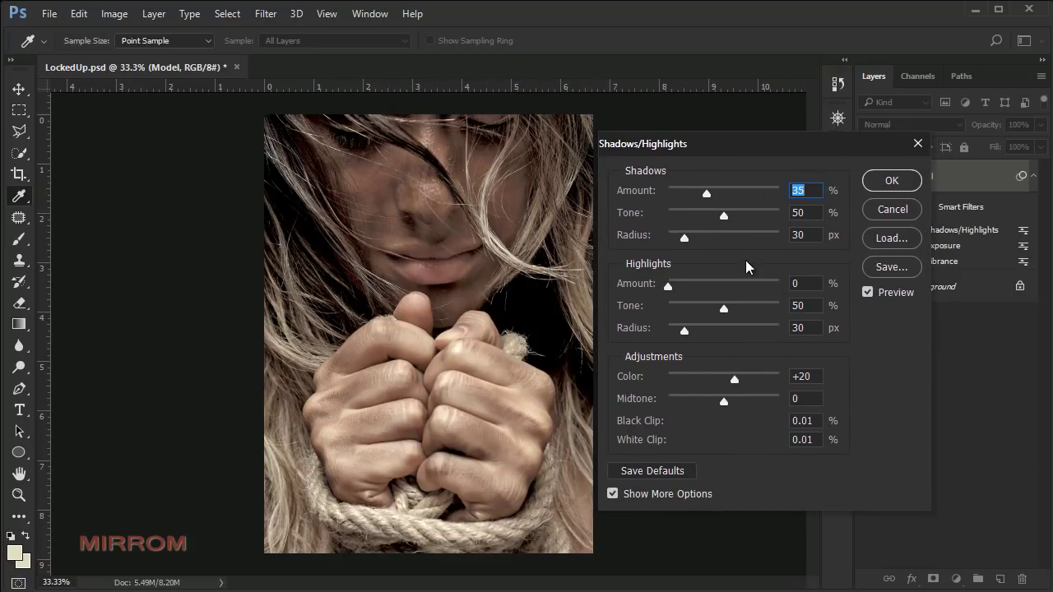
pyautogui.moveTo(705, 193); pyautogui.dragTo(673, 241)
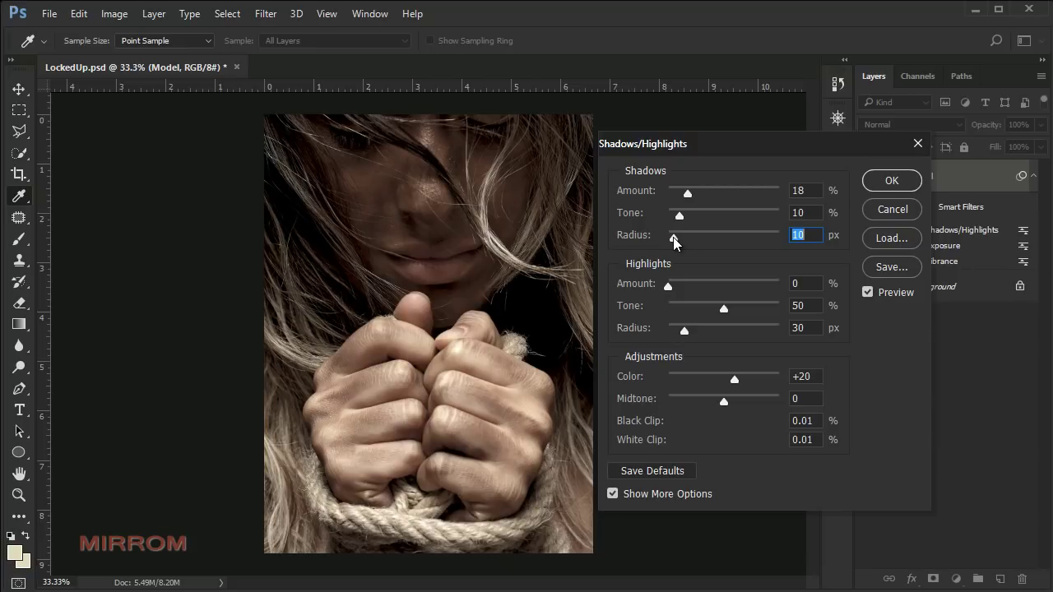
pyautogui.hotkey('shift', 'Tab')
pyautogui.hotkey('shift', 'Tab')
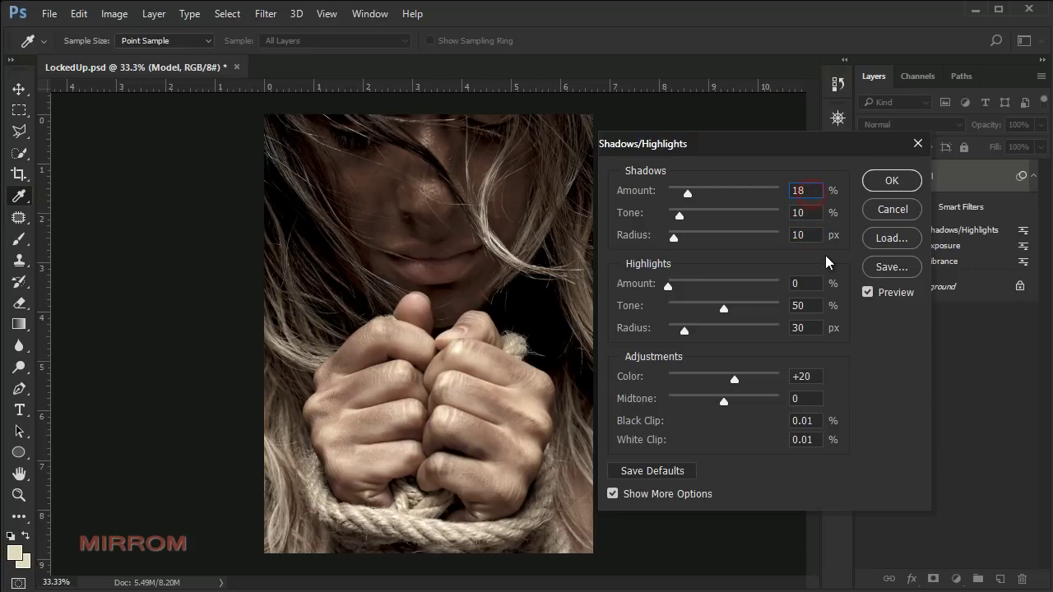
# Step: Set the highlights to amount 31%, tone 100% and radius 31 px
pyautogui.moveTo(667, 284); pyautogui.dragTo(784, 310)
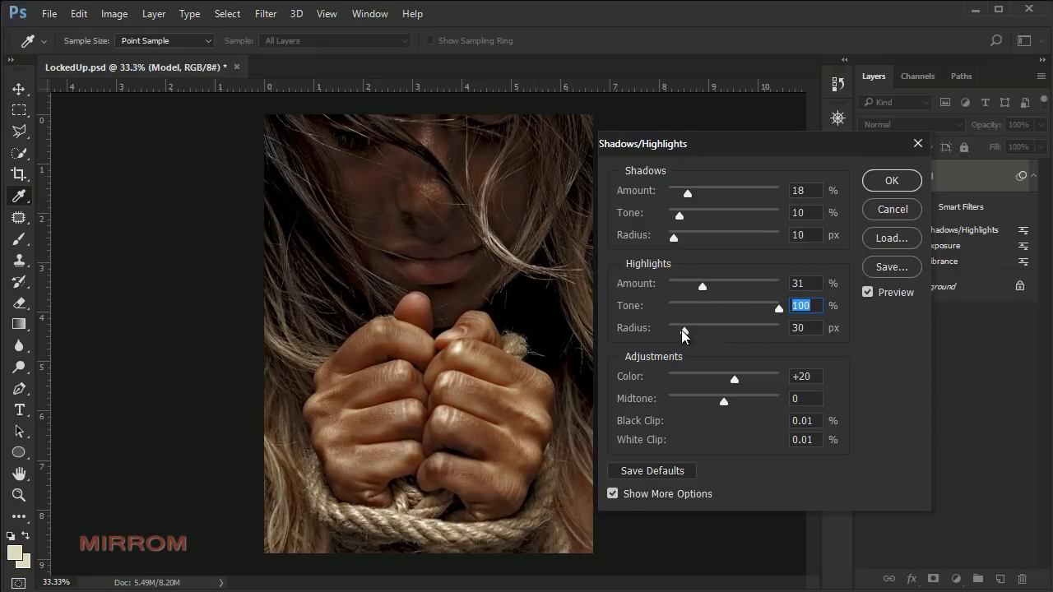
pyautogui.moveTo(682, 334); pyautogui.dragTo(689, 335)
pyautogui.click(811, 327)
# Step: Set the color adjustment to -20 and apply the Shadows/Highlights adjustment
pyautogui.moveTo(729, 383); pyautogui.dragTo(714, 383)
pyautogui.click(816, 379)
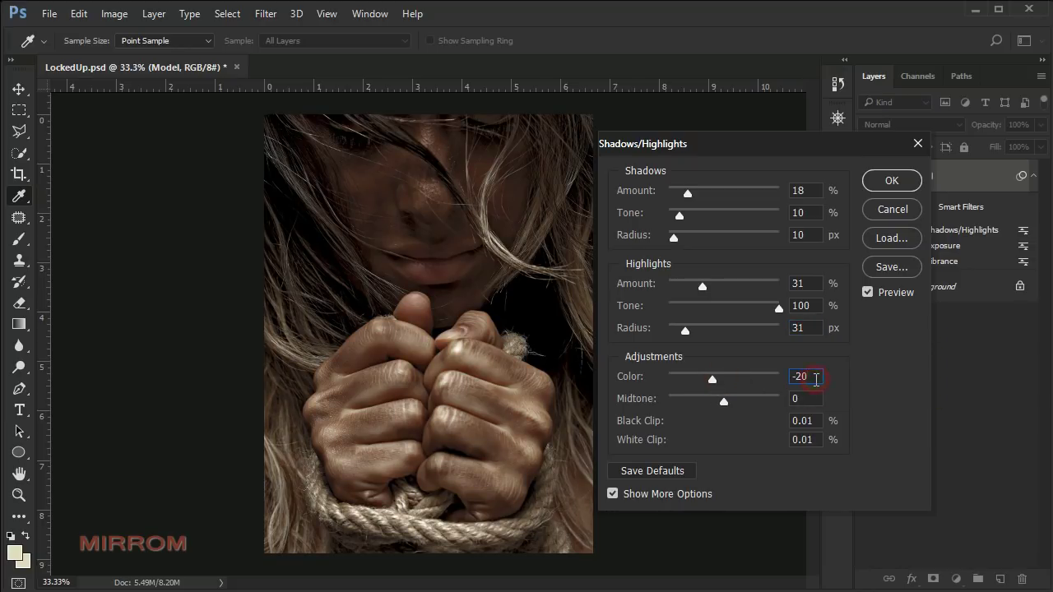
pyautogui.click(815, 399)
pyautogui.click(867, 294)
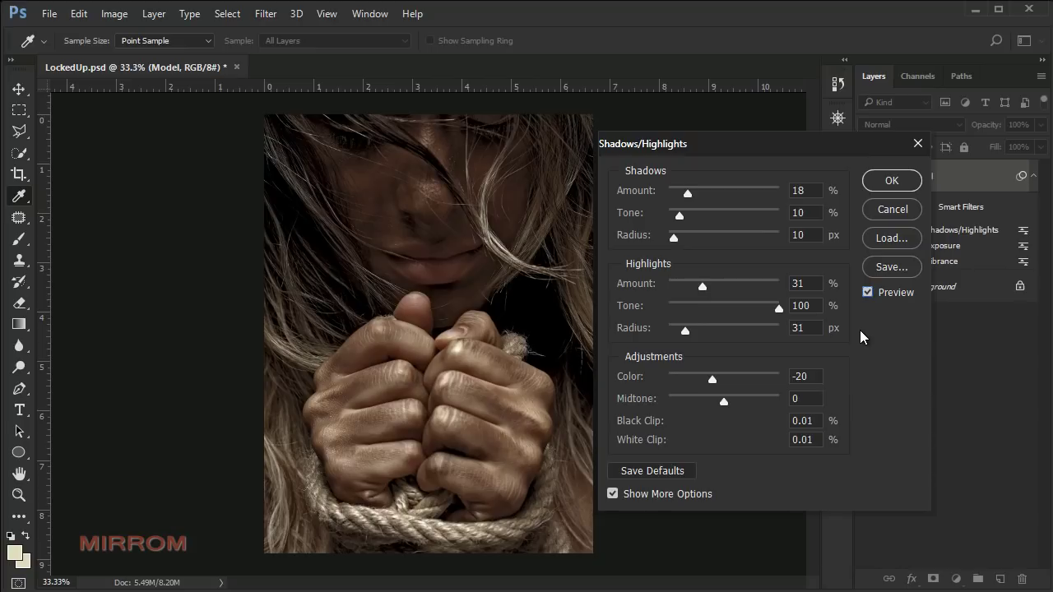
pyautogui.click(891, 181)
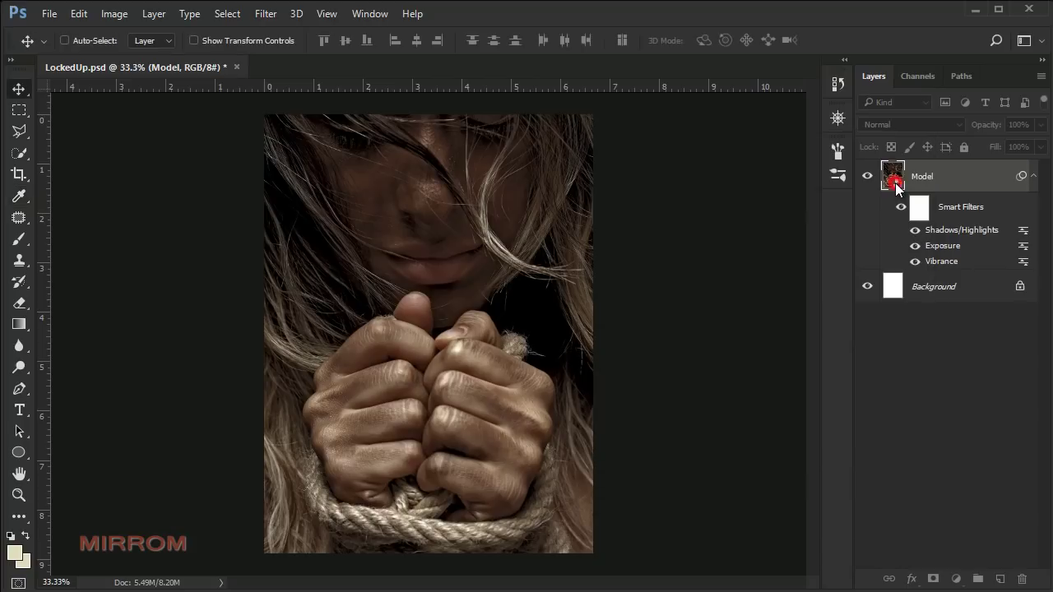
# Step: Compare the Model layer with its smart filters off and on, and collapse its filter list
pyautogui.click(901, 208)
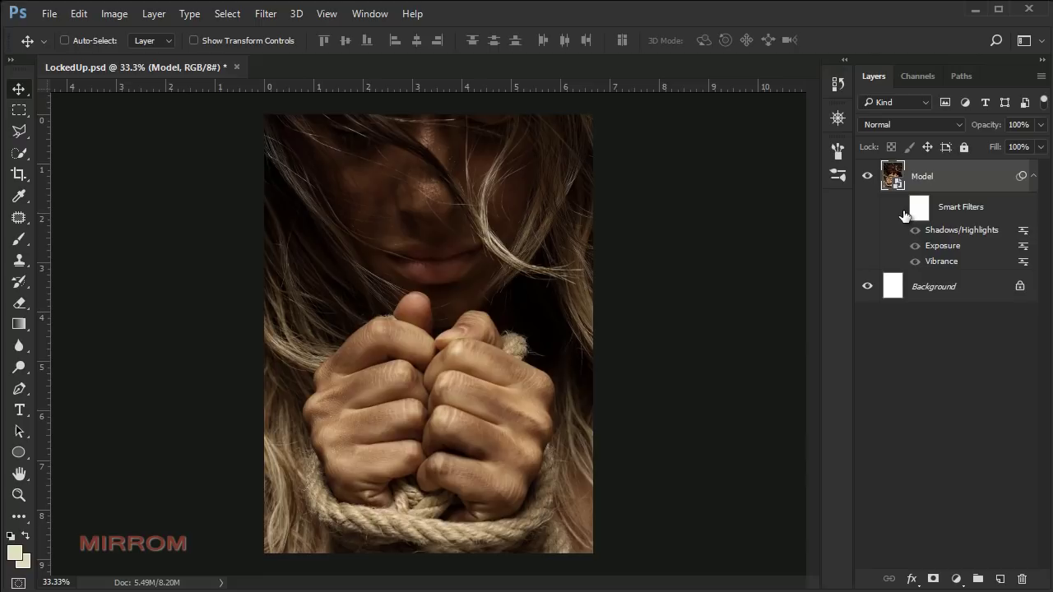
pyautogui.click(902, 210)
pyautogui.click(1033, 176)
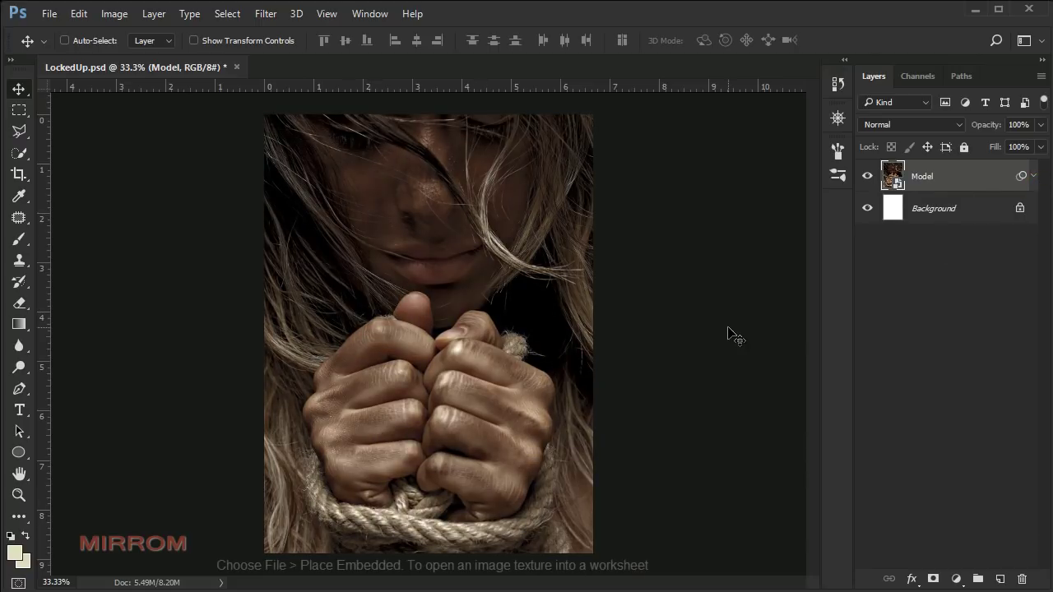
# Step: Place the Rock texture as an embedded image, rotate it 90° and scale it to about 63% to cover the canvas
pyautogui.click(49, 15)
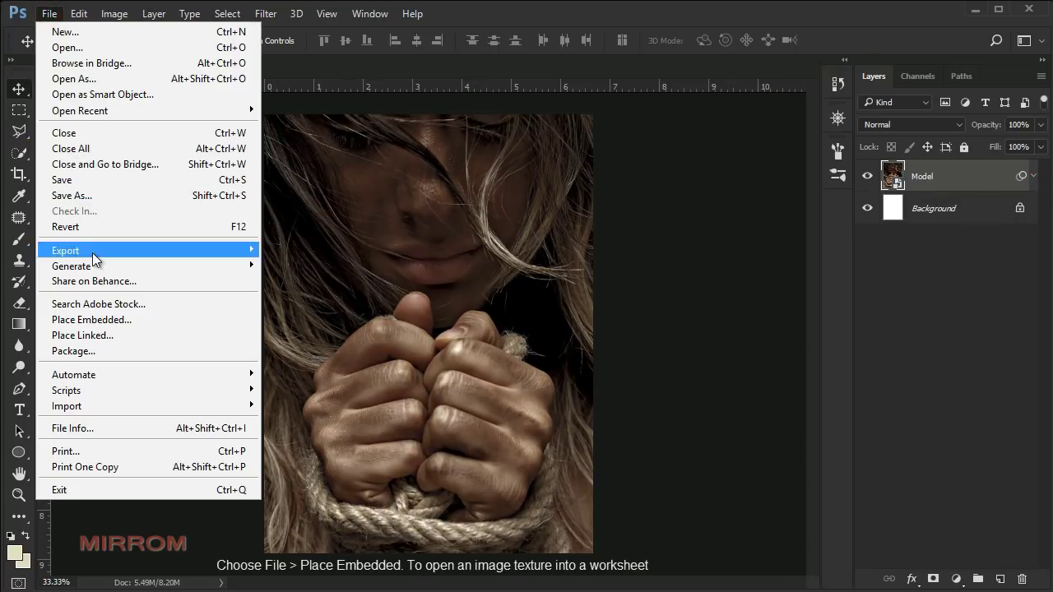
pyautogui.click(171, 320)
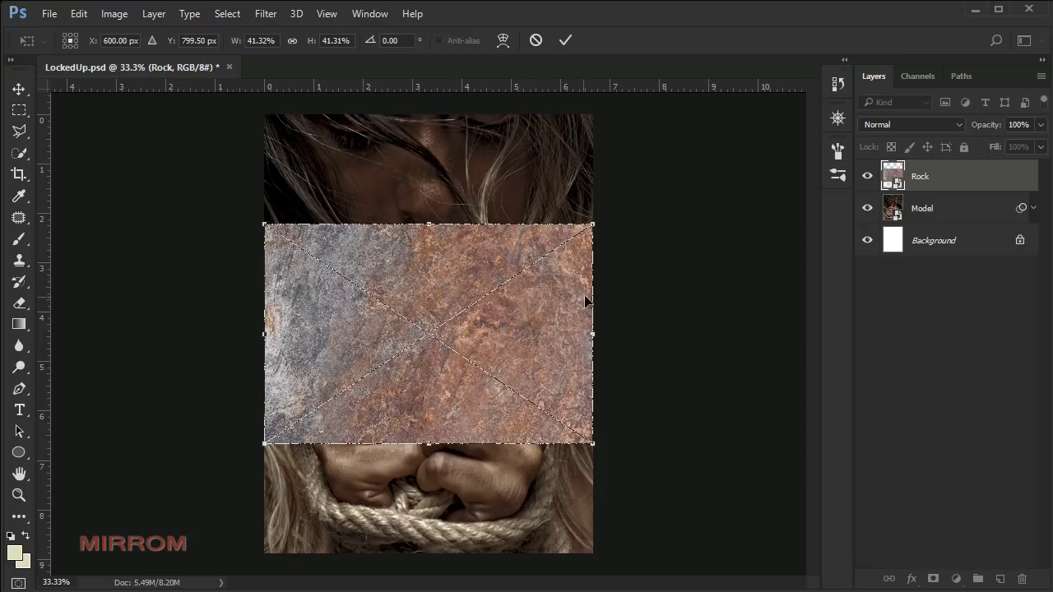
pyautogui.moveTo(615, 285); pyautogui.dragTo(492, 424)
pyautogui.moveTo(541, 173); pyautogui.dragTo(640, 119)
pyautogui.moveTo(321, 497); pyautogui.dragTo(232, 579)
pyautogui.moveTo(557, 322); pyautogui.dragTo(563, 304)
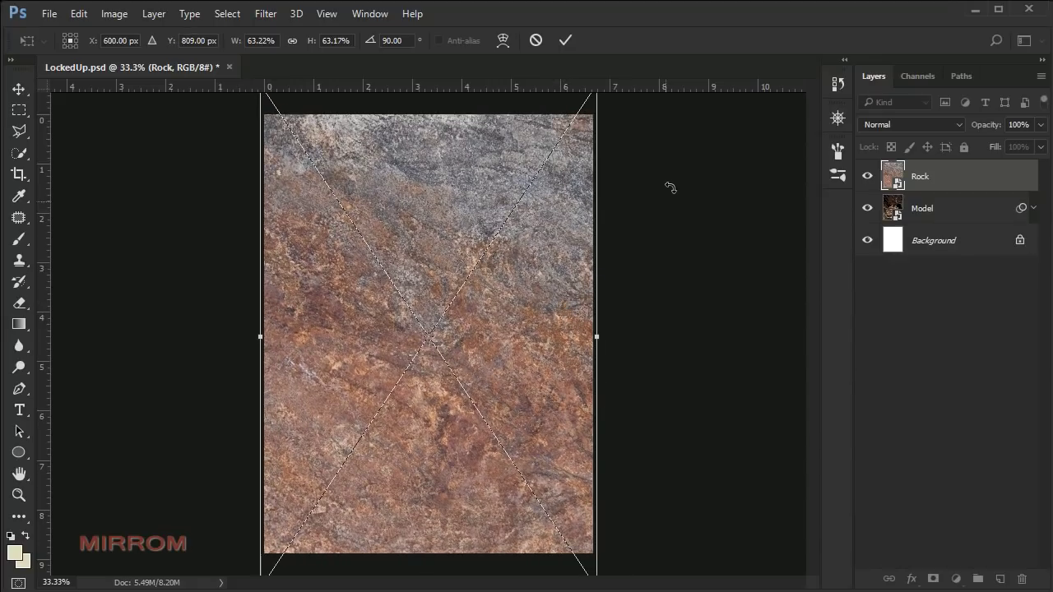
pyautogui.click(567, 39)
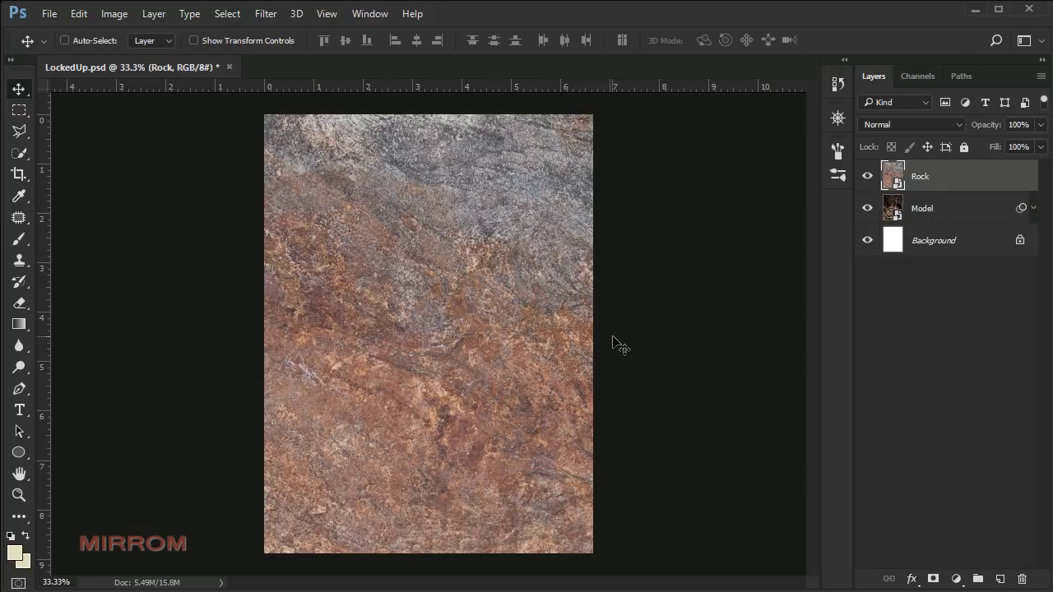
# Step: Set the Rock layer's blending mode to Color Dodge and its opacity to 24%
pyautogui.click(917, 125)
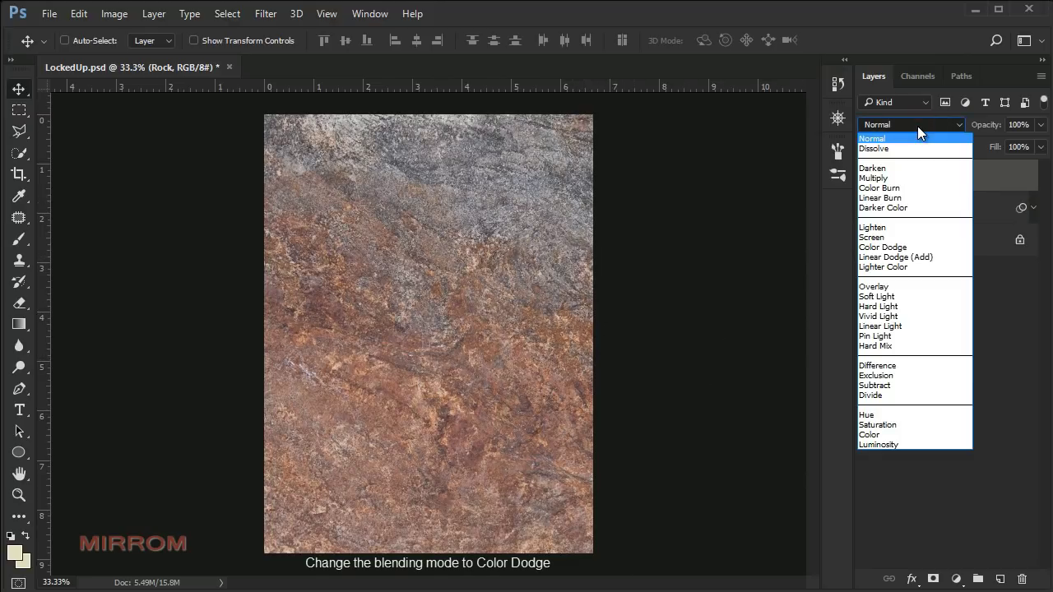
pyautogui.click(921, 247)
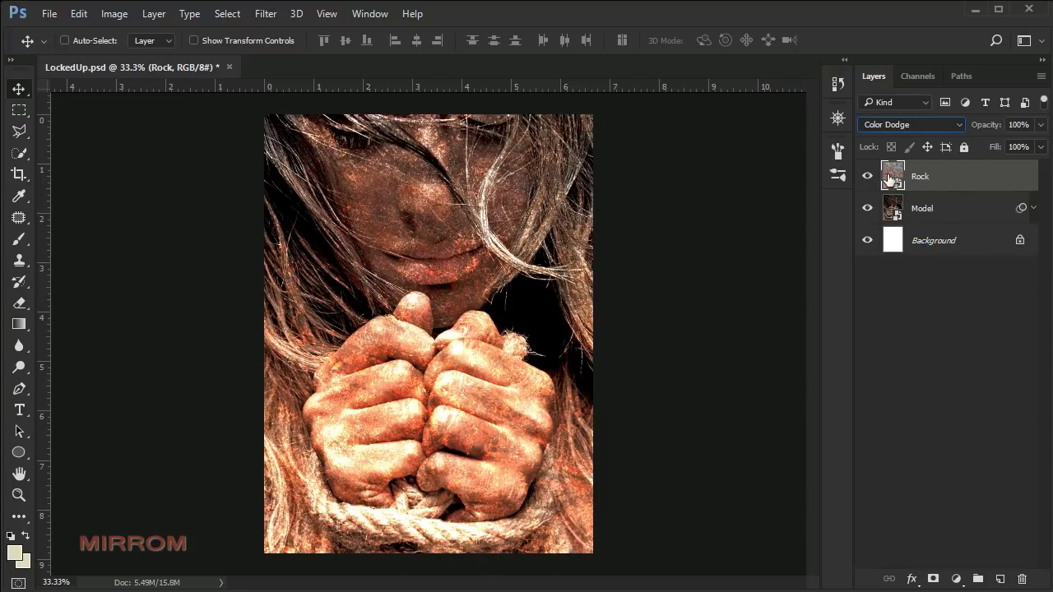
pyautogui.click(1040, 125)
pyautogui.moveTo(1038, 144); pyautogui.dragTo(990, 149)
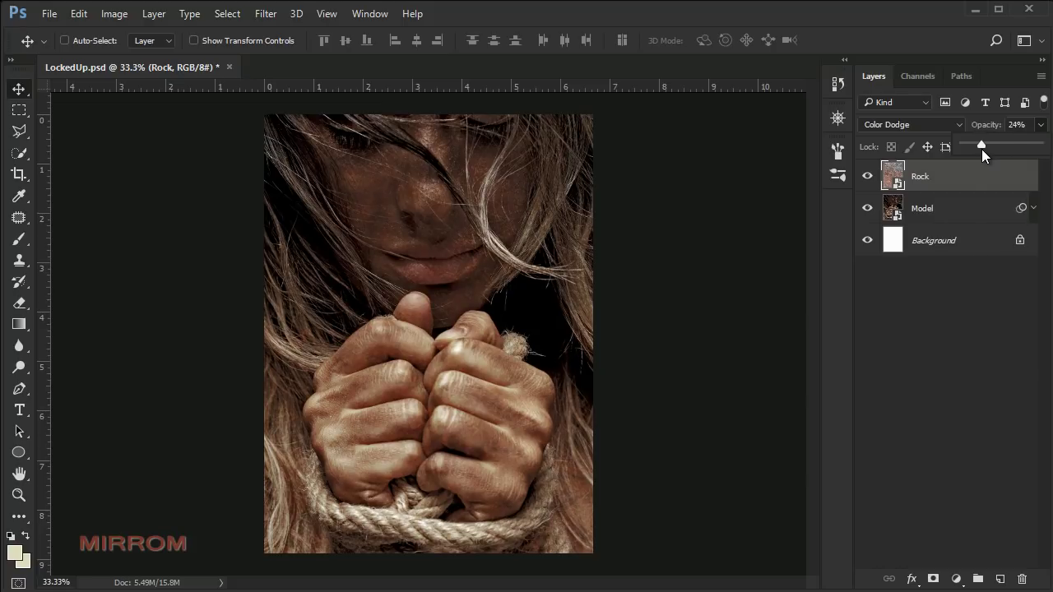
pyautogui.click(951, 174)
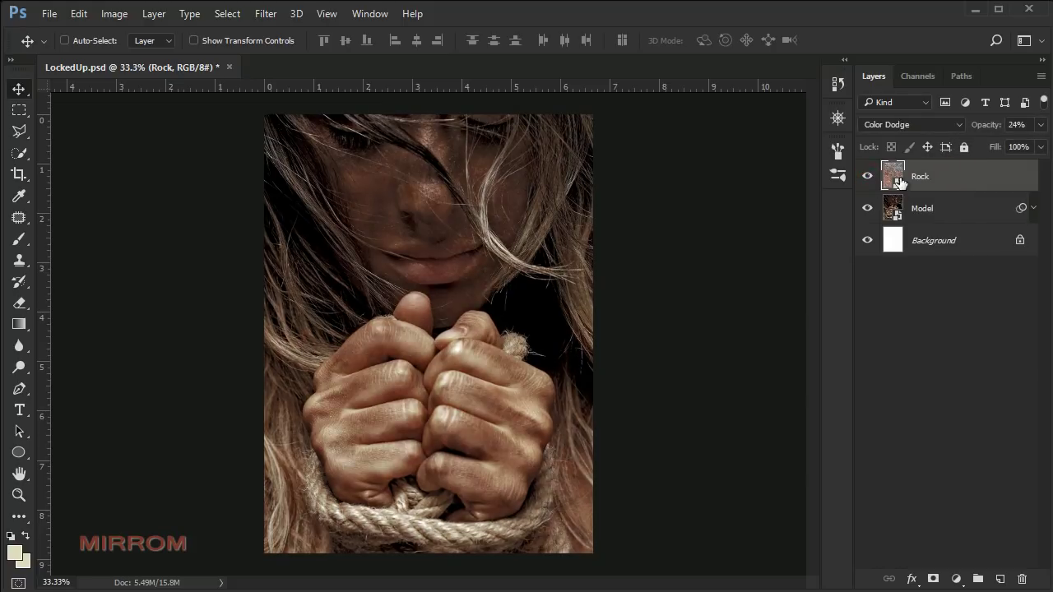
# Step: Add a layer mask to the Rock layer and activate the Brush tool with black as foreground color
pyautogui.click(935, 579)
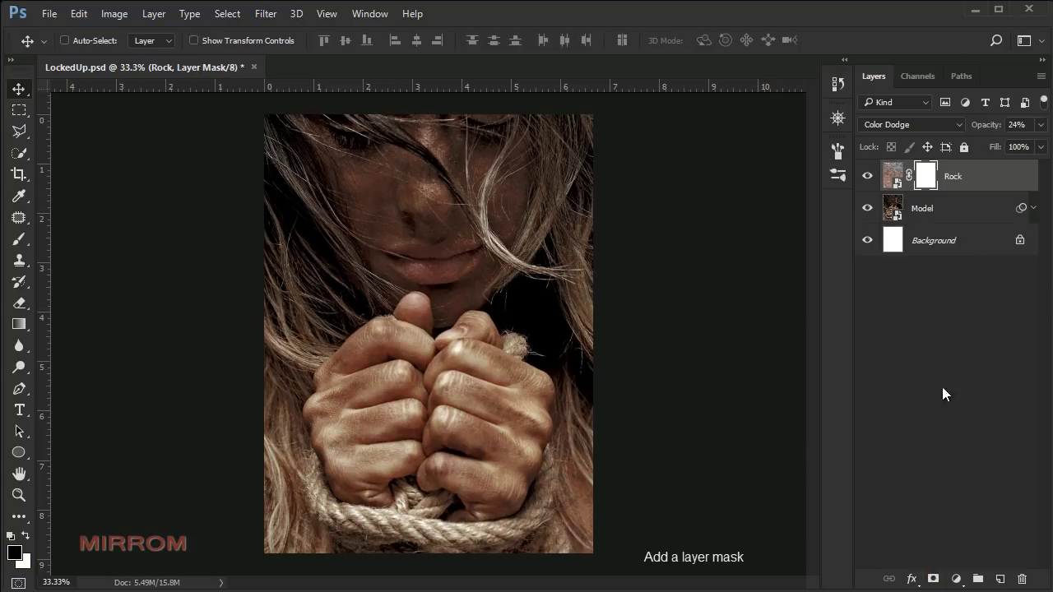
pyautogui.click(19, 239)
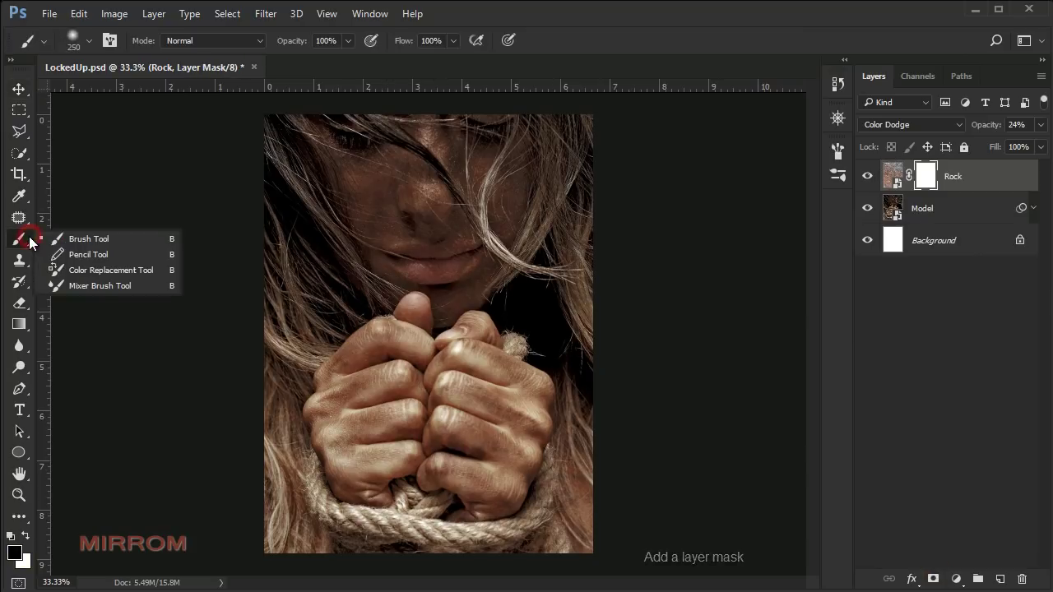
pyautogui.click(63, 245)
# Step: Paint black on the Rock mask over the model's lips with a soft brush, starting at 70 px, to hide the texture there
pyautogui.keyDown('ctrl'); pyautogui.click(441, 268); pyautogui.keyUp('ctrl')
pyautogui.keyDown('ctrl'); pyautogui.click(434, 251); pyautogui.keyUp('ctrl')
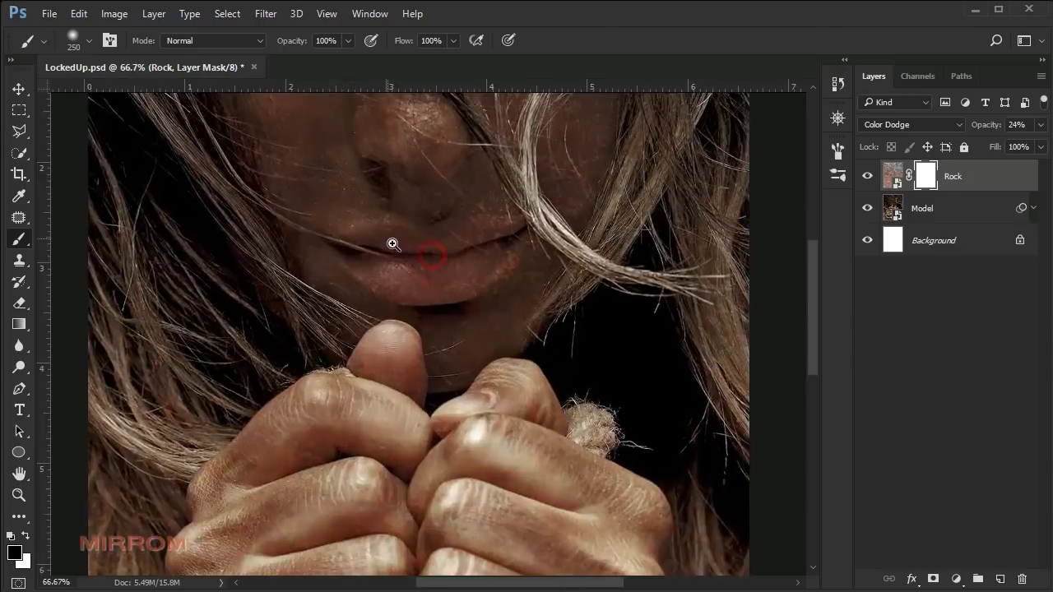
pyautogui.keyDown('ctrl'); pyautogui.click(392, 243); pyautogui.keyUp('ctrl')
pyautogui.keyDown('ctrl'); pyautogui.click(392, 244); pyautogui.keyUp('ctrl')
pyautogui.press('[')
pyautogui.press('[')
pyautogui.press('[')
pyautogui.press('[')
pyautogui.press('[')
pyautogui.press('[')
pyautogui.press('[')
pyautogui.press('[')
pyautogui.press('[')
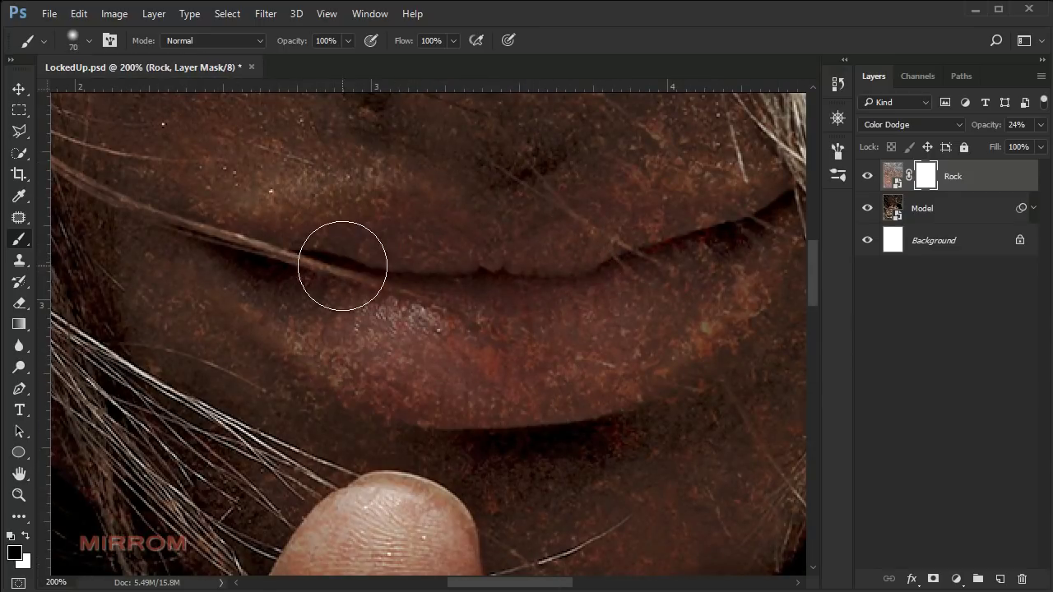
pyautogui.moveTo(339, 264)
pyautogui.mouseDown()
pyautogui.moveTo(490, 277)
pyautogui.moveTo(586, 273)
pyautogui.moveTo(726, 230)
pyautogui.mouseUp()
pyautogui.press('[')
pyautogui.press('[')
pyautogui.press(']')
pyautogui.press(']')
pyautogui.press(']')
pyautogui.press(']')
pyautogui.moveTo(347, 283)
pyautogui.mouseDown()
pyautogui.moveTo(437, 313)
pyautogui.moveTo(587, 309)
pyautogui.moveTo(691, 263)
pyautogui.mouseUp()
pyautogui.press('[')
# Step: Soften the masking around the lip edges with a 50 px brush at 26% opacity
pyautogui.moveTo(458, 582); pyautogui.dragTo(469, 583)
pyautogui.click(347, 40)
pyautogui.moveTo(293, 57); pyautogui.dragTo(292, 59)
pyautogui.press('[')
pyautogui.press('[')
pyautogui.click(169, 224)
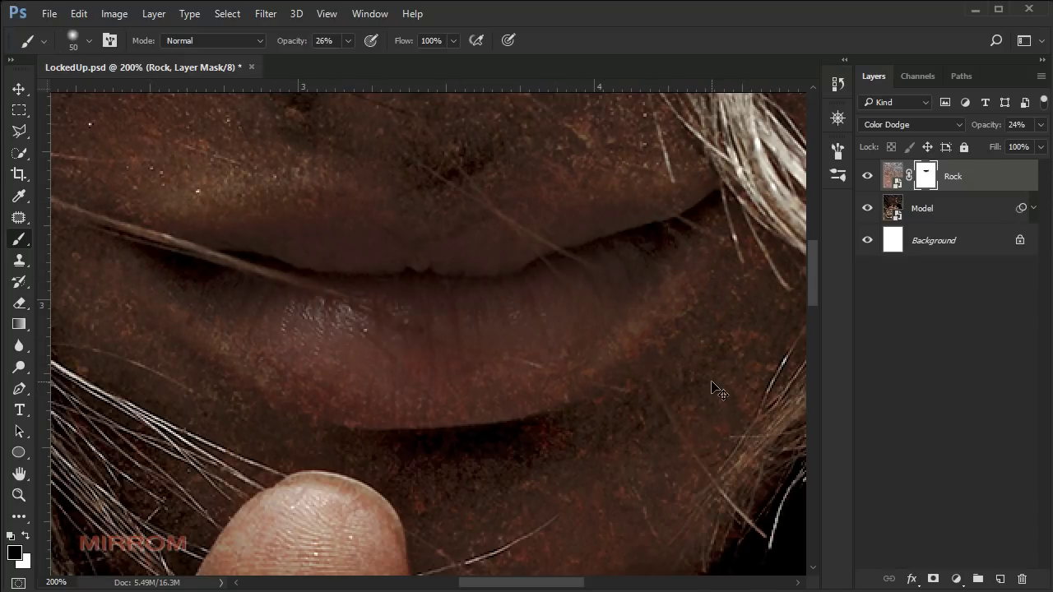
# Step: Paint the Rock mask along the model's nose with a larger brush at 60% opacity to reduce the texture
pyautogui.hotkey('ctrl', '-')
pyautogui.hotkey('ctrl', '-')
pyautogui.scroll(3, 507, 210)
pyautogui.scroll(1, 507, 211)
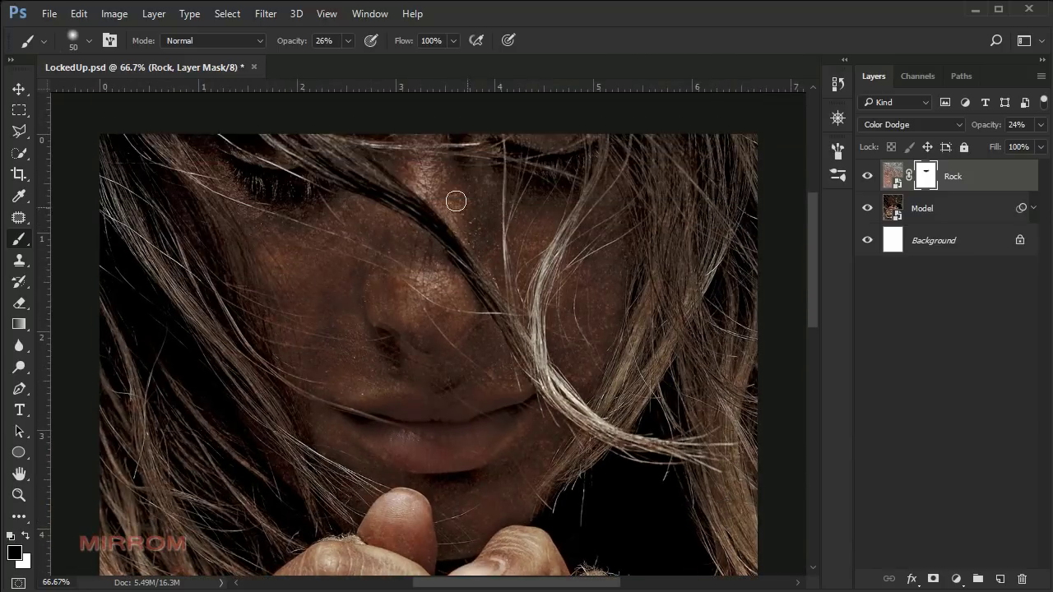
pyautogui.moveTo(371, 61); pyautogui.dragTo(373, 62)
pyautogui.press(']')
pyautogui.press(']')
pyautogui.press(']')
pyautogui.press(']')
pyautogui.press(']')
pyautogui.press(']')
pyautogui.moveTo(426, 173)
pyautogui.mouseDown()
pyautogui.moveTo(442, 314)
pyautogui.moveTo(405, 312)
pyautogui.moveTo(393, 227)
pyautogui.moveTo(439, 283)
pyautogui.moveTo(419, 293)
pyautogui.moveTo(438, 315)
pyautogui.moveTo(431, 326)
pyautogui.moveTo(409, 301)
pyautogui.moveTo(439, 282)
pyautogui.mouseUp()
pyautogui.press(']')
pyautogui.press('[')
pyautogui.press('[')
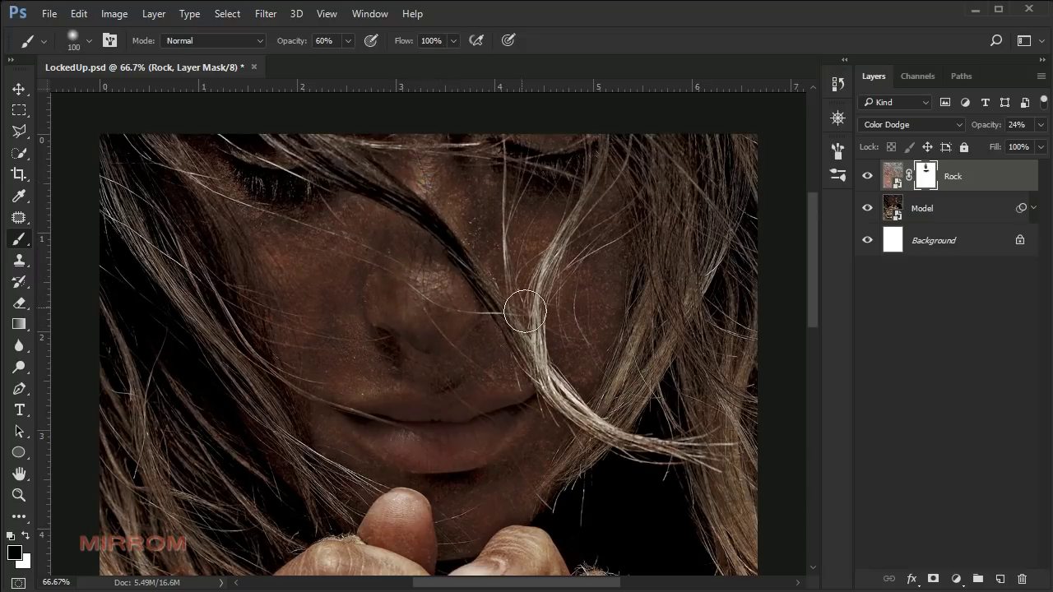
# Step: Mask the rock texture off the light hair strand crossing the face, using a 70 px brush at 100% opacity
pyautogui.press(']')
pyautogui.press(']')
pyautogui.press(']')
pyautogui.press(']')
pyautogui.press(']')
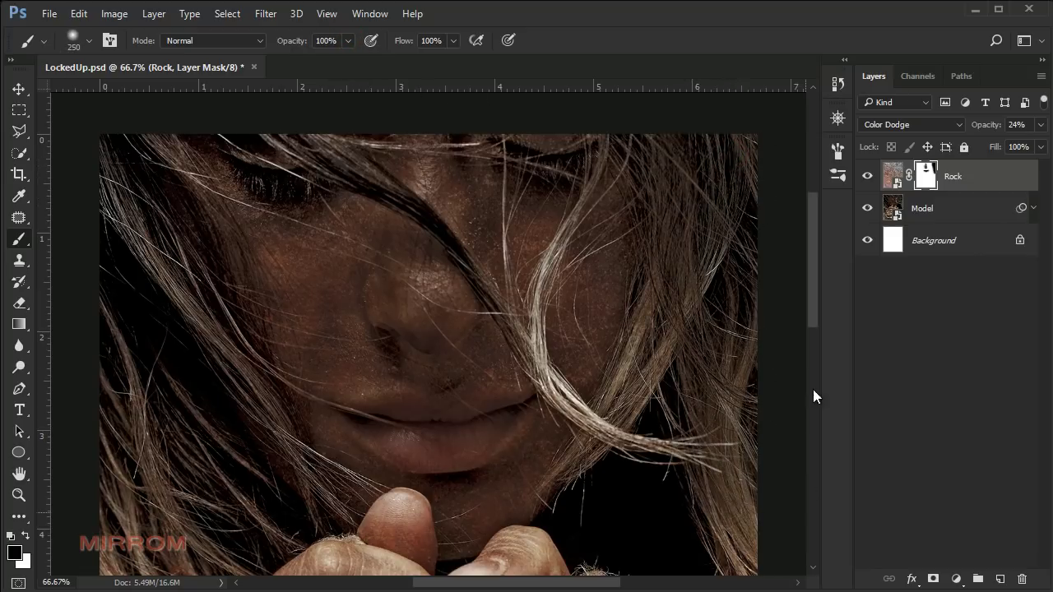
pyautogui.press('[')
pyautogui.press('[')
pyautogui.press('[')
pyautogui.press('[')
pyautogui.press('[')
pyautogui.press('[')
pyautogui.press('[')
pyautogui.press('[')
pyautogui.moveTo(618, 437)
pyautogui.mouseDown()
pyautogui.moveTo(551, 383)
pyautogui.moveTo(525, 330)
pyautogui.mouseUp()
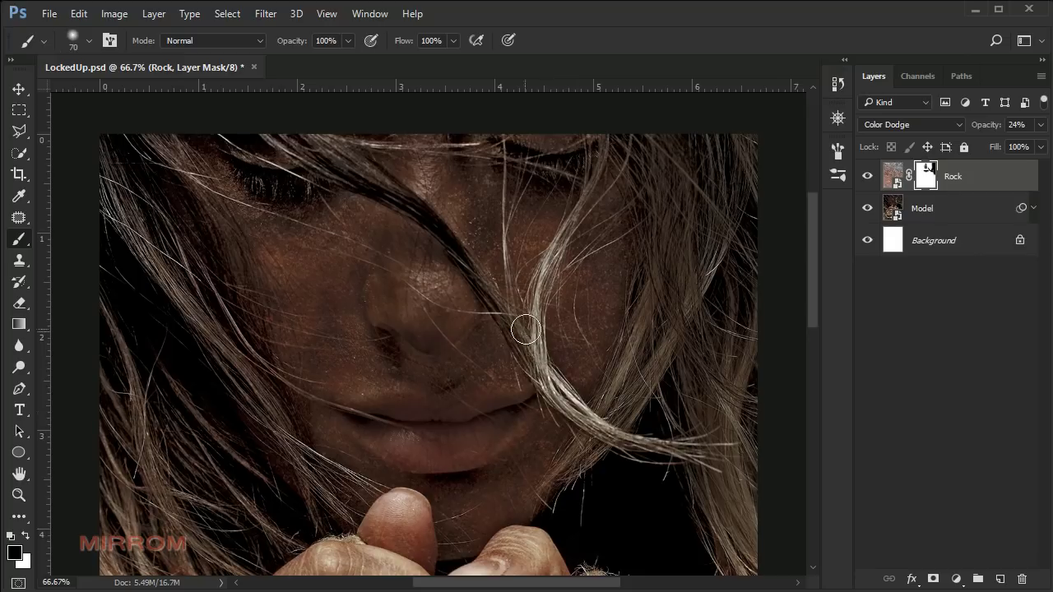
# Step: Mask the texture off the hair left of the face, enlarging the brush from 125 to 300 px
pyautogui.press(']')
pyautogui.press(']')
pyautogui.press(']')
pyautogui.press(']')
pyautogui.press(']')
pyautogui.press(']')
pyautogui.press(']')
pyautogui.press(']')
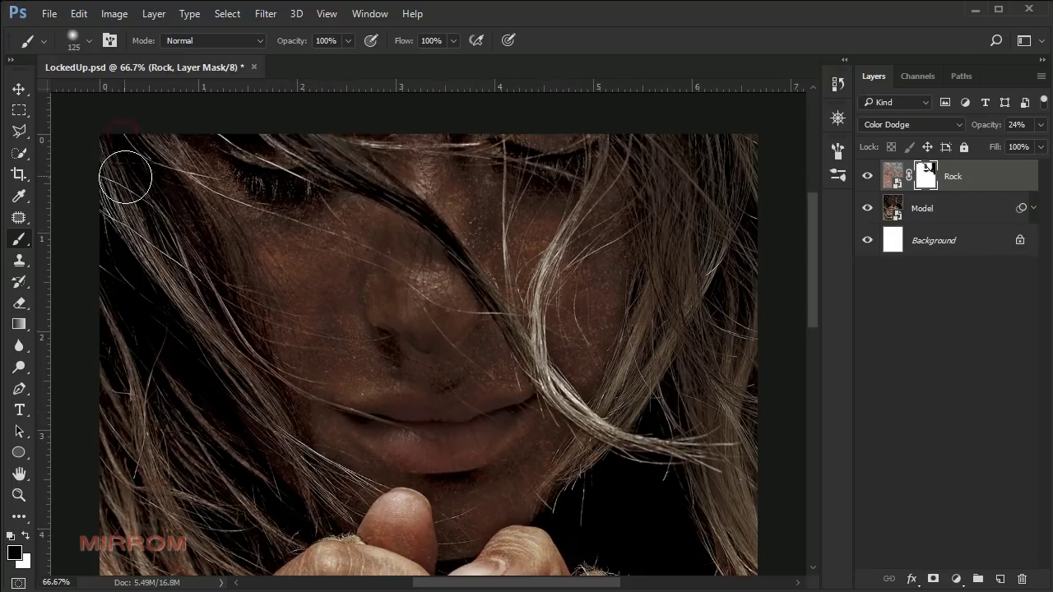
pyautogui.scroll(-2, 240, 403)
pyautogui.scroll(-3, 240, 403)
pyautogui.press(']')
pyautogui.press(']')
pyautogui.press(']')
pyautogui.press(']')
pyautogui.scroll(8, 282, 200)
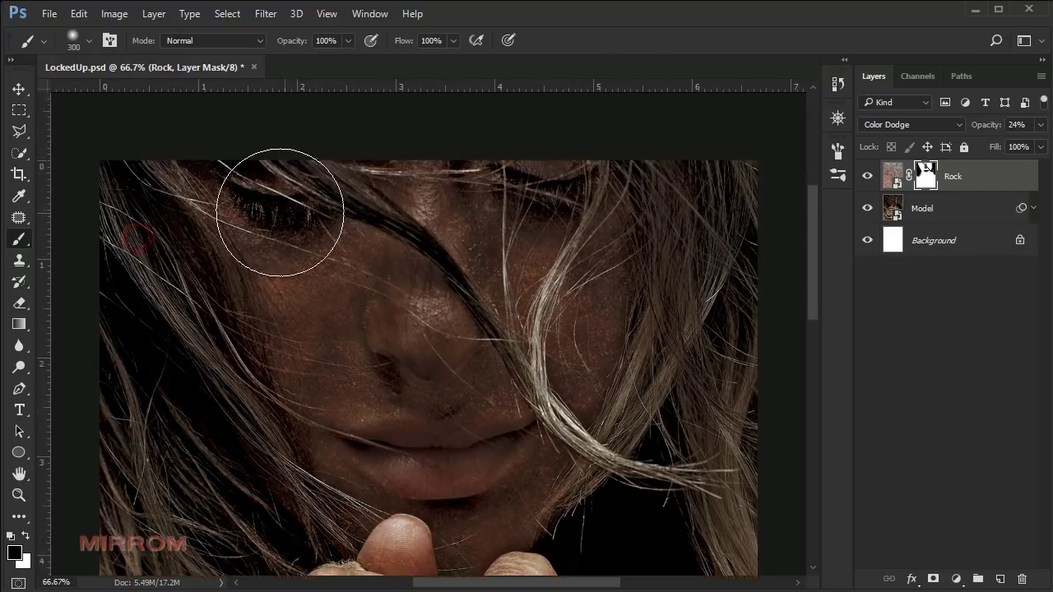
# Step: Continue masking the hair along the image's right side down to the lower corner with a 300 to 250 px brush
pyautogui.press('[')
pyautogui.press('[')
pyautogui.press('[')
pyautogui.press('[')
pyautogui.press('[')
pyautogui.press('[')
pyautogui.press(']')
pyautogui.press(']')
pyautogui.press(']')
pyautogui.press(']')
pyautogui.press(']')
pyautogui.press(']')
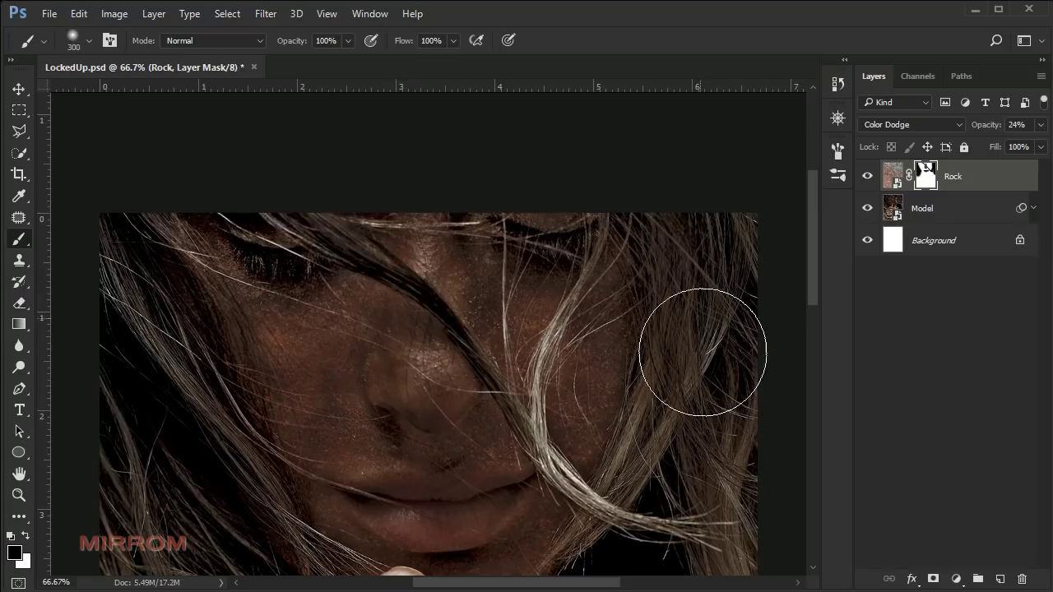
pyautogui.scroll(-8, 755, 361)
pyautogui.scroll(-8, 755, 361)
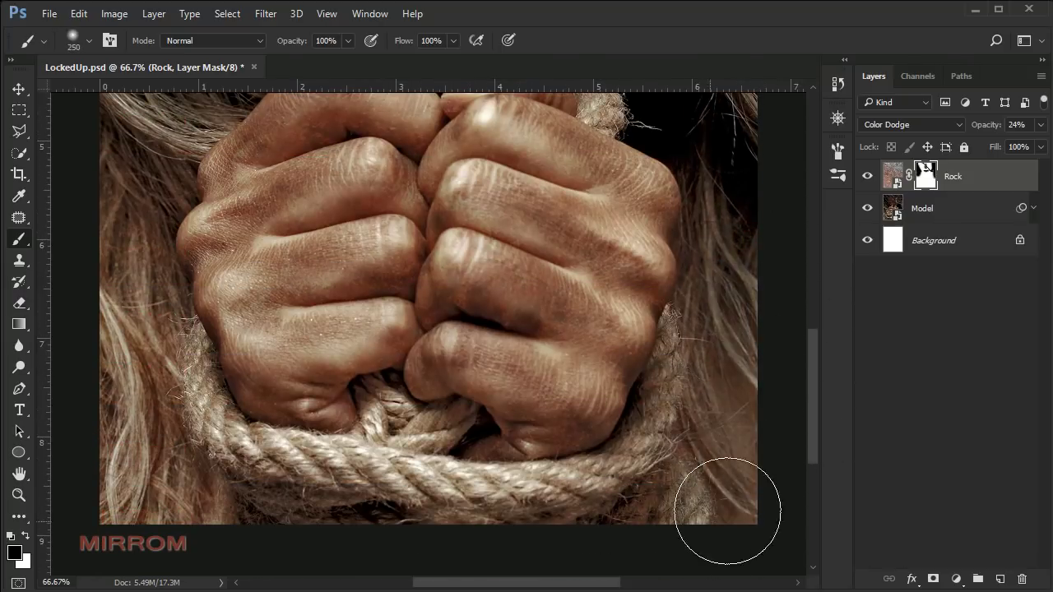
# Step: Mask the texture off the hair beside the left hand with 250 and 175 px brushes, and return to the Move tool
pyautogui.scroll(8, 87, 305)
pyautogui.press('[')
pyautogui.press('[')
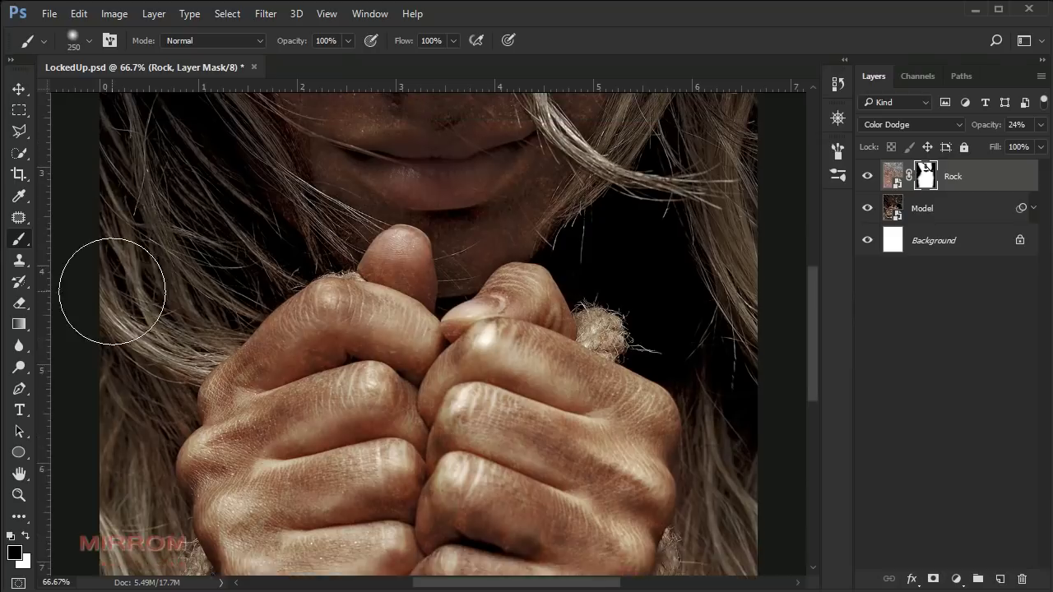
pyautogui.scroll(3, 108, 247)
pyautogui.press('[')
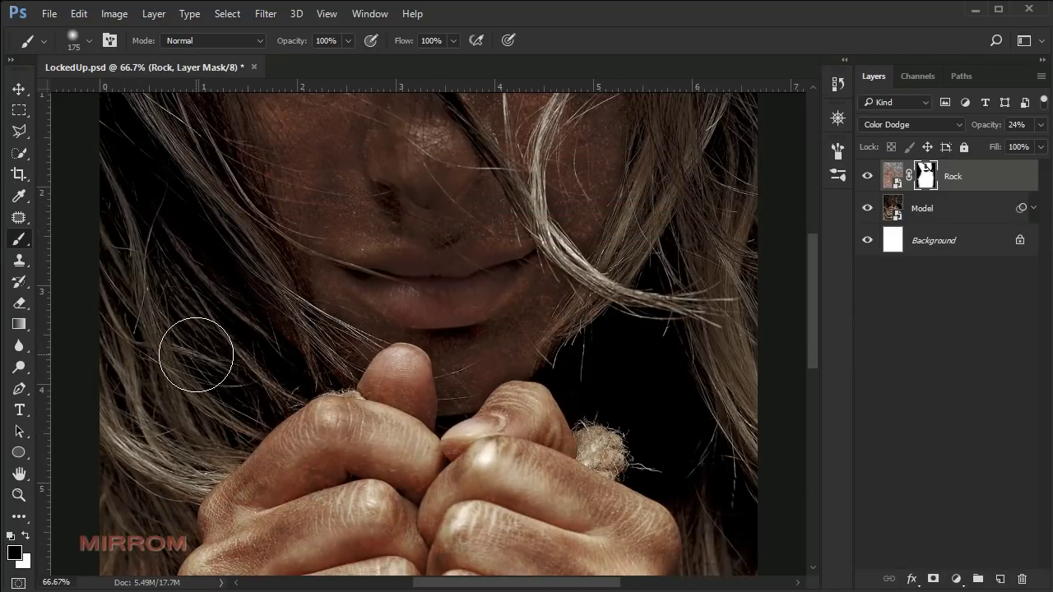
pyautogui.hotkey('ctrl', '-')
pyautogui.hotkey('ctrl', '-')
pyautogui.hotkey('ctrl', '-')
pyautogui.press('v')
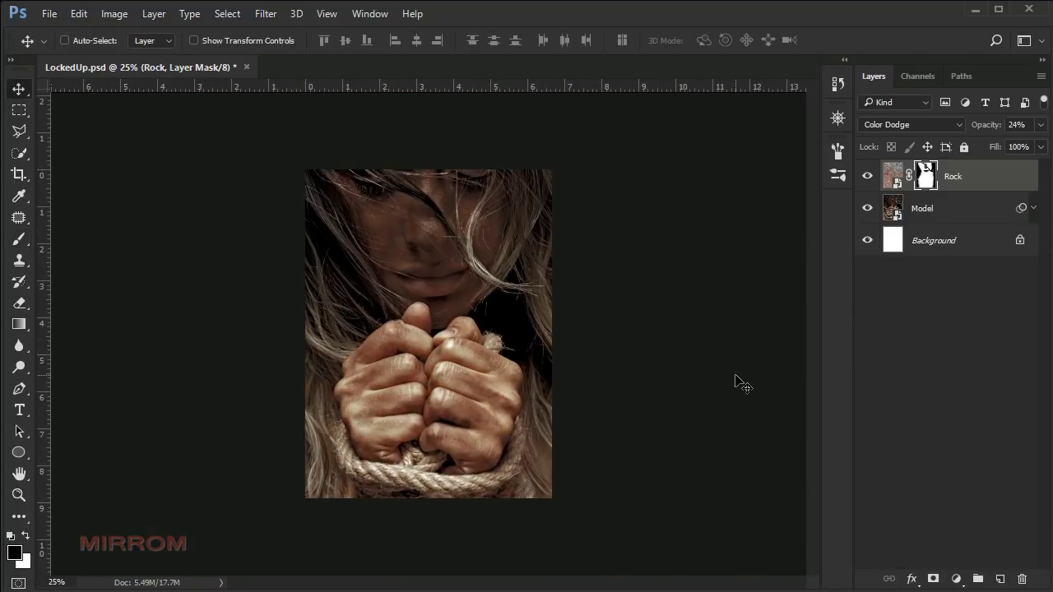
pyautogui.keyDown('ctrl'); pyautogui.click(562, 313); pyautogui.keyUp('ctrl')
# Step: Apply a Hue/Saturation adjustment with saturation -24 to the Rock layer's image and collapse its filter list
pyautogui.click(893, 176)
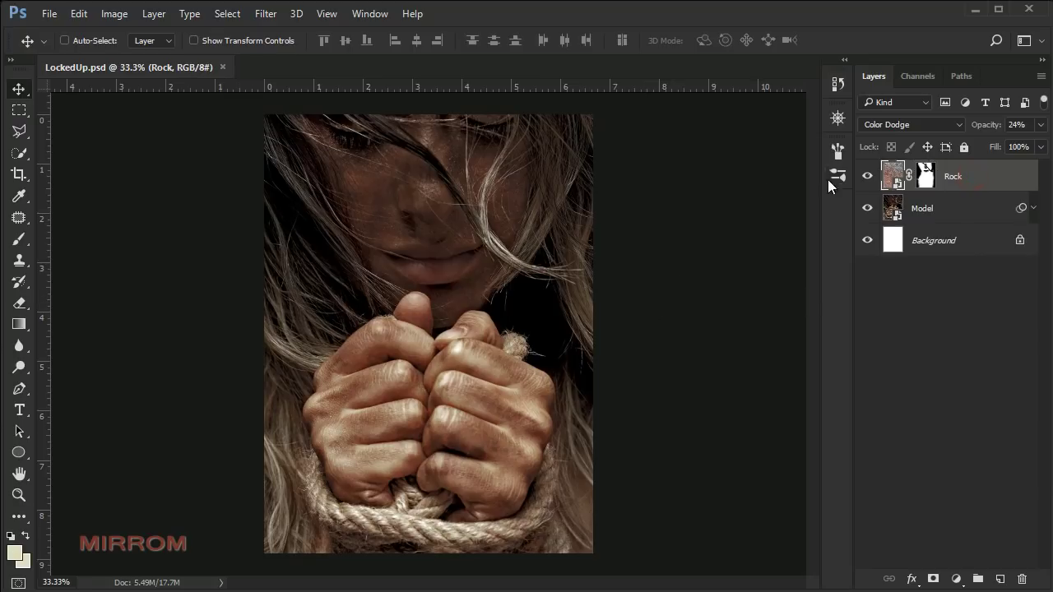
pyautogui.click(124, 18)
pyautogui.moveTo(223, 52)
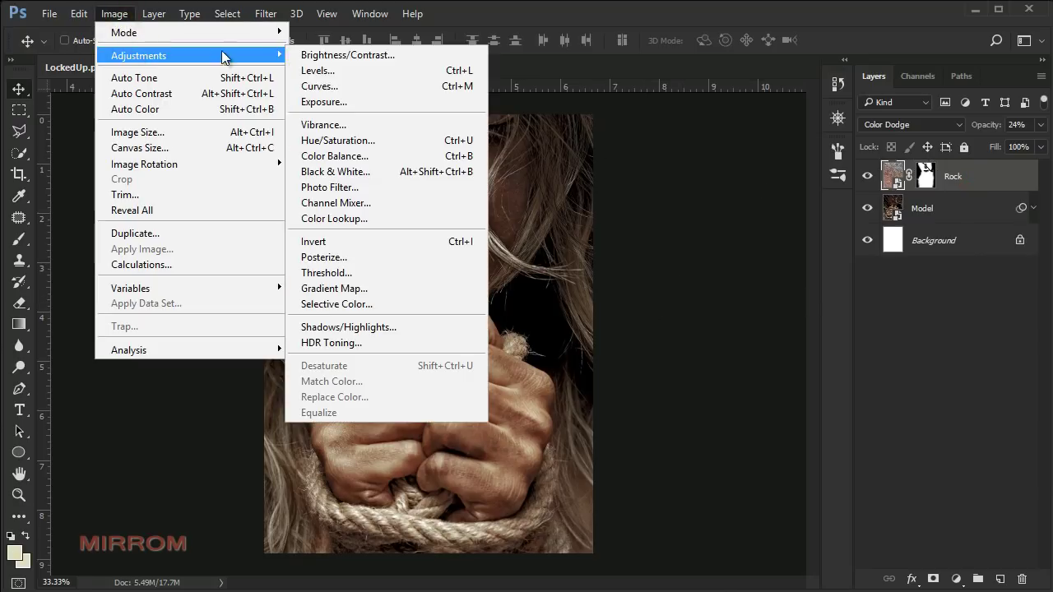
pyautogui.click(400, 146)
pyautogui.moveTo(485, 117); pyautogui.dragTo(715, 225)
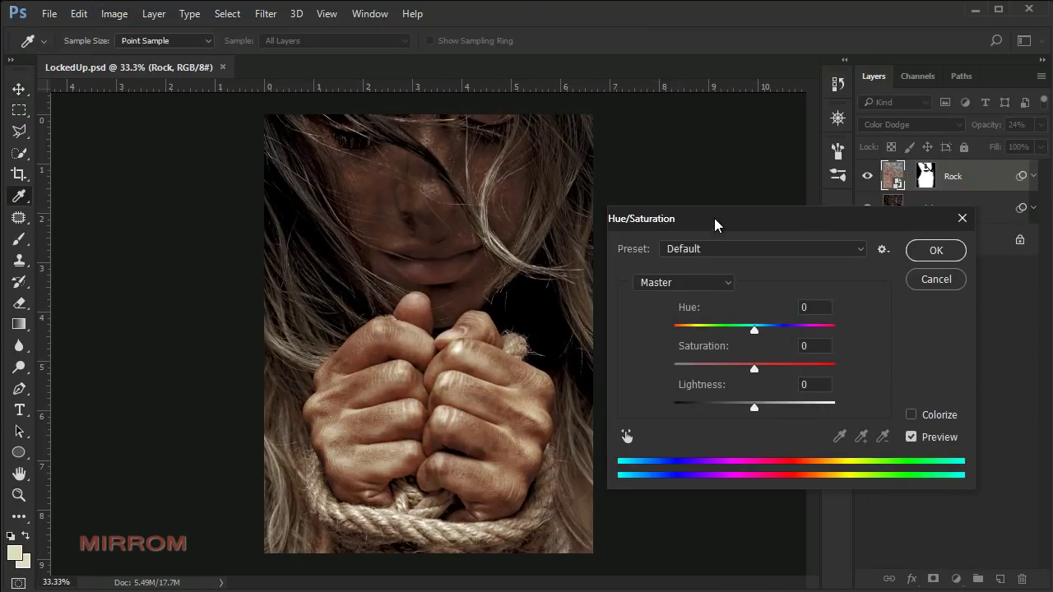
pyautogui.moveTo(753, 368); pyautogui.dragTo(749, 371)
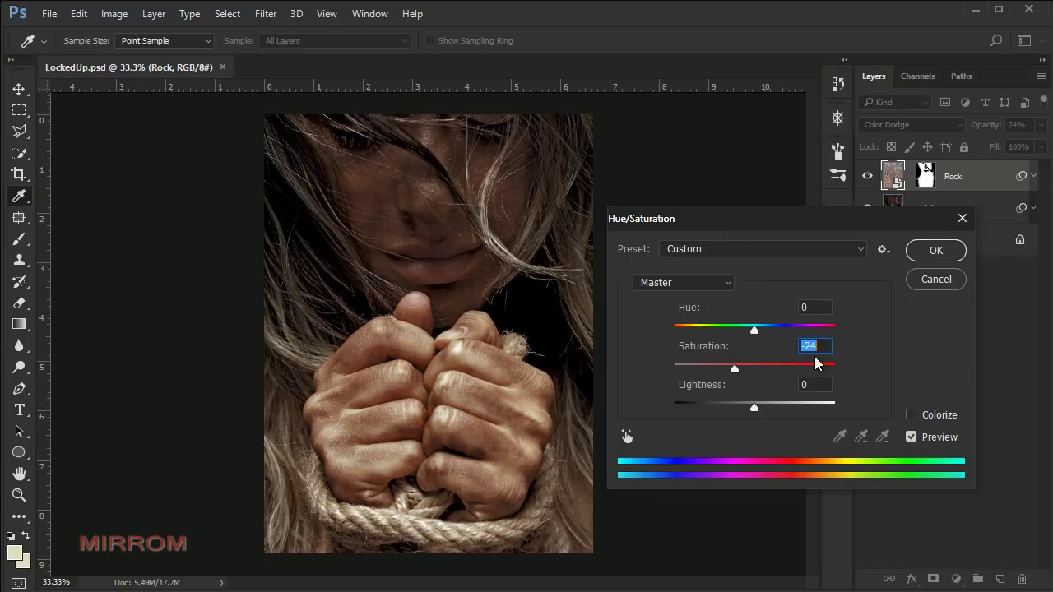
pyautogui.click(935, 250)
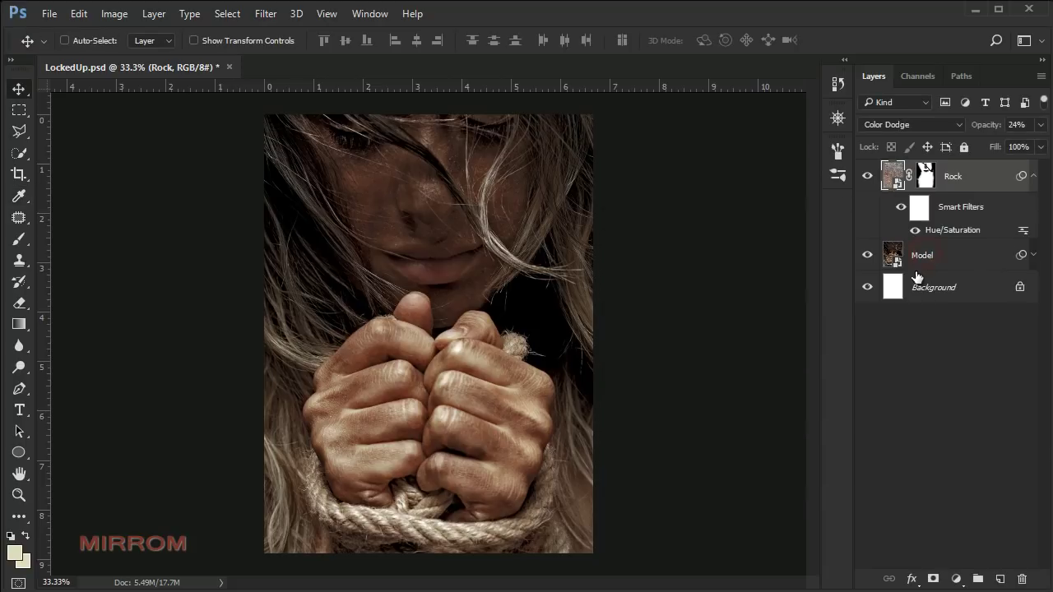
pyautogui.click(1033, 176)
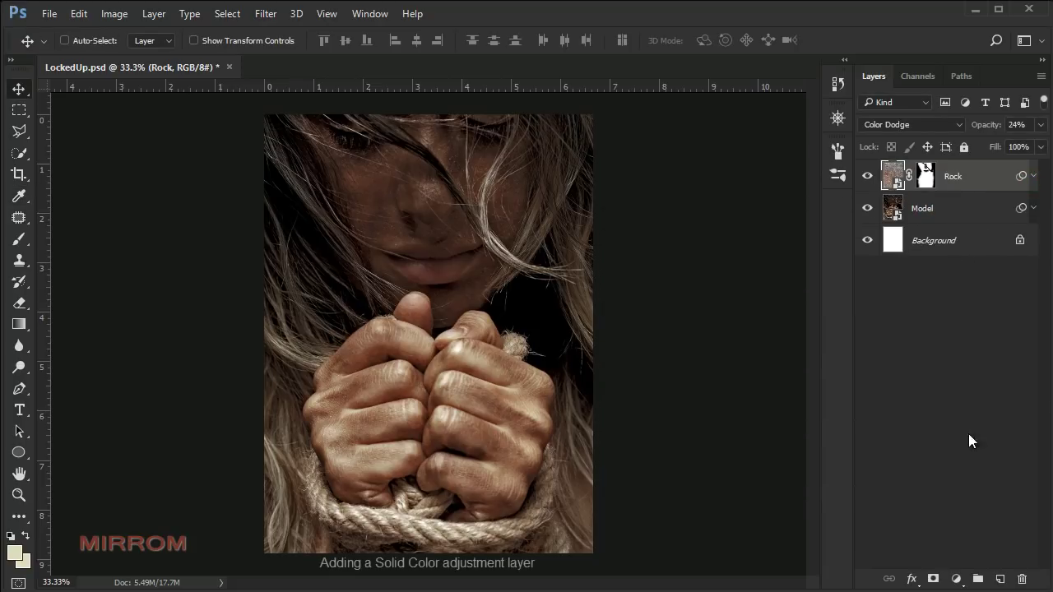
# Step: Add a Solid Color fill layer above the Rock layer with the colour 0c090b
pyautogui.click(956, 579)
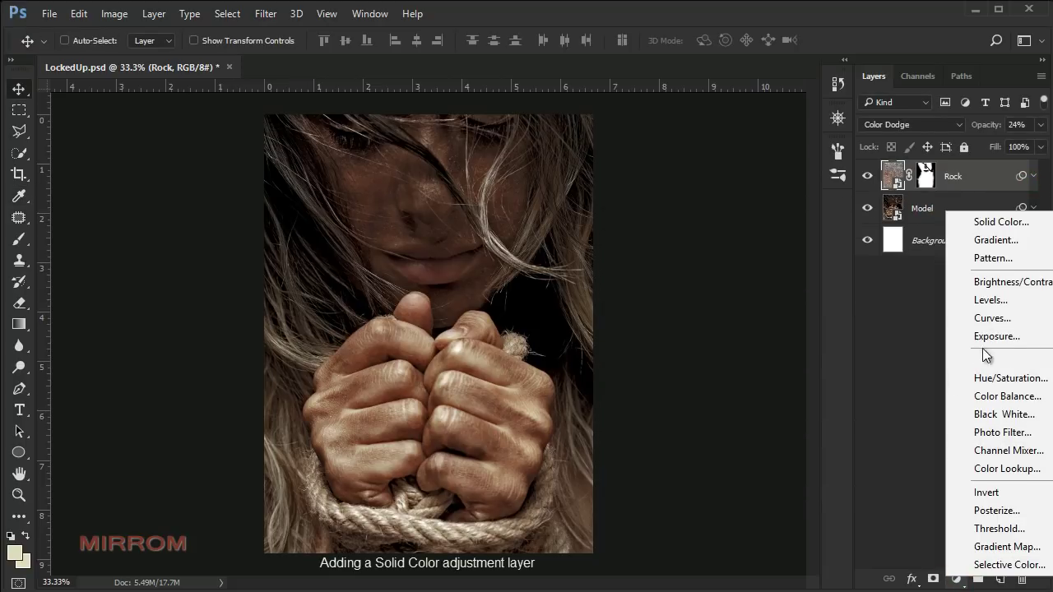
pyautogui.click(1022, 227)
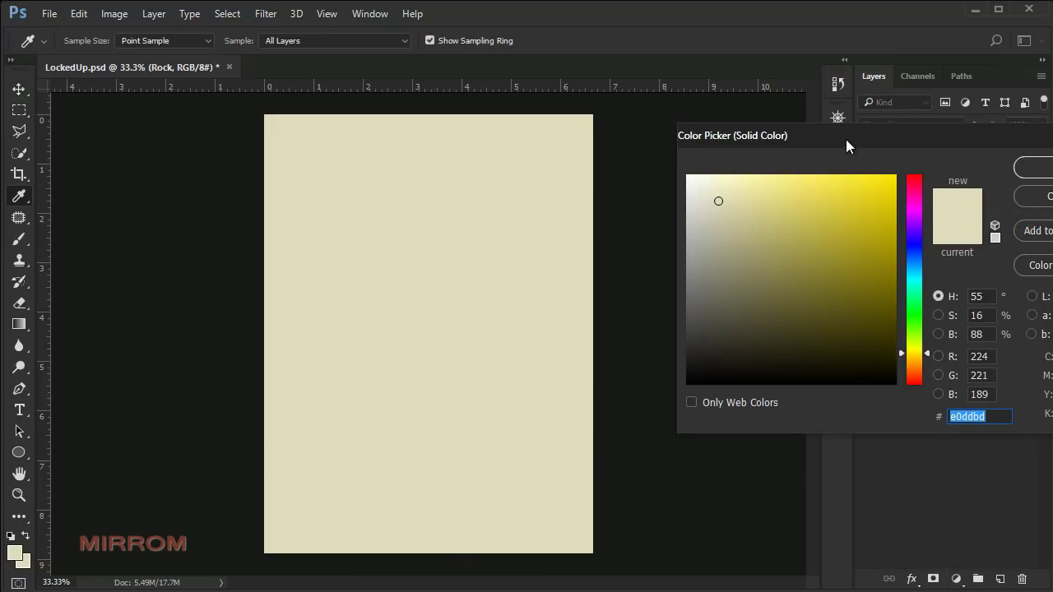
pyautogui.moveTo(846, 139); pyautogui.dragTo(749, 176)
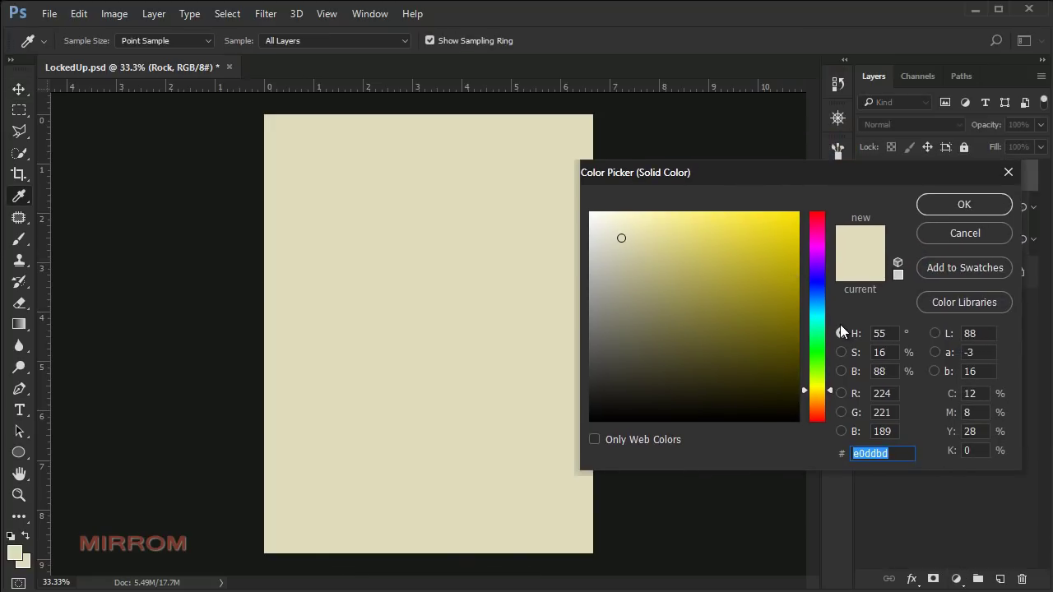
pyautogui.write('0c090b')
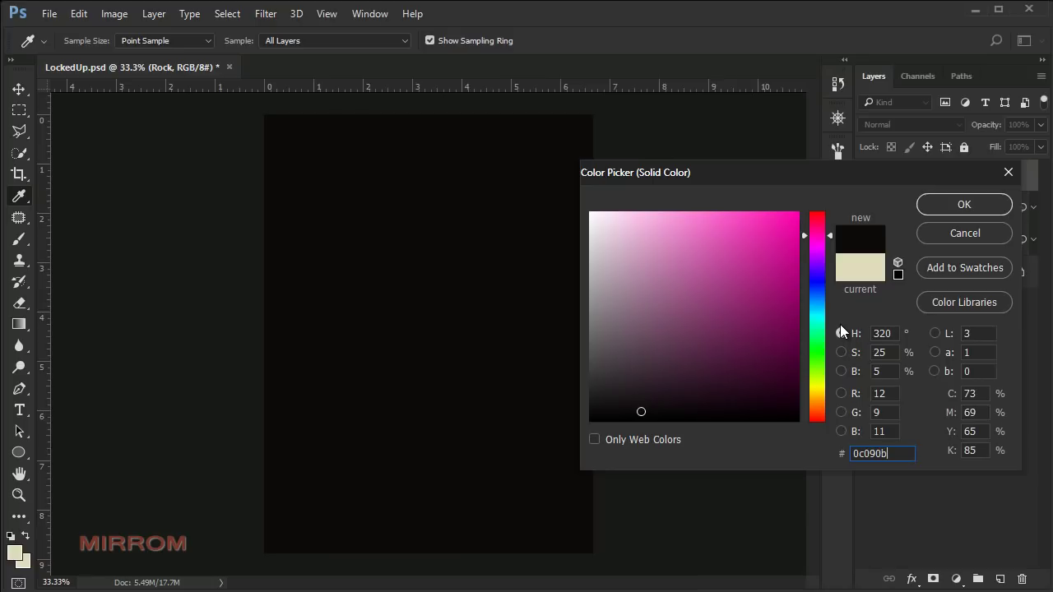
pyautogui.click(943, 209)
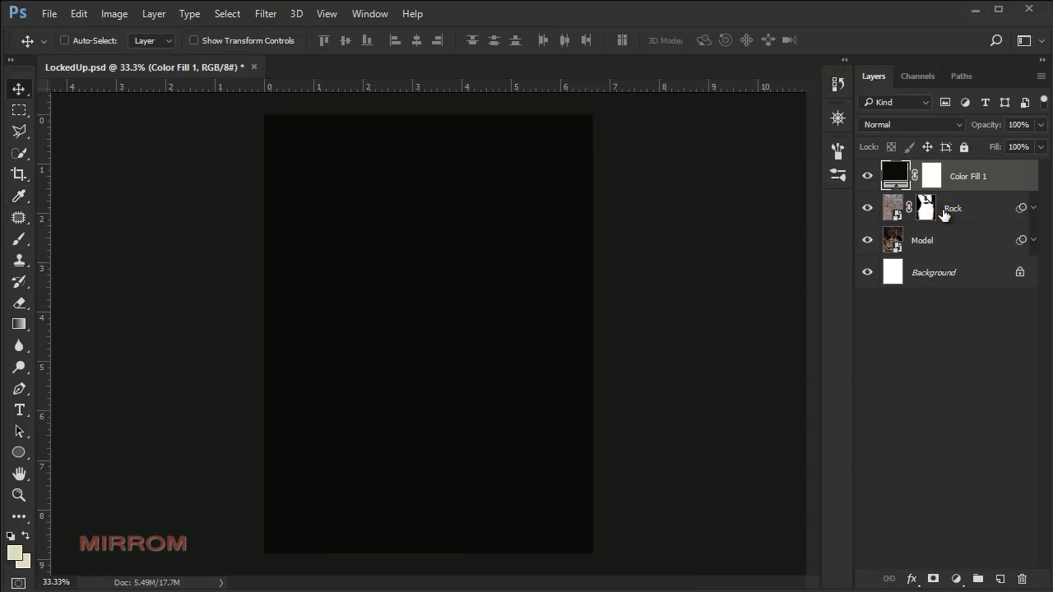
# Step: Set the solid colour layer's blending mode to Multiply and its opacity to 97%
pyautogui.click(959, 125)
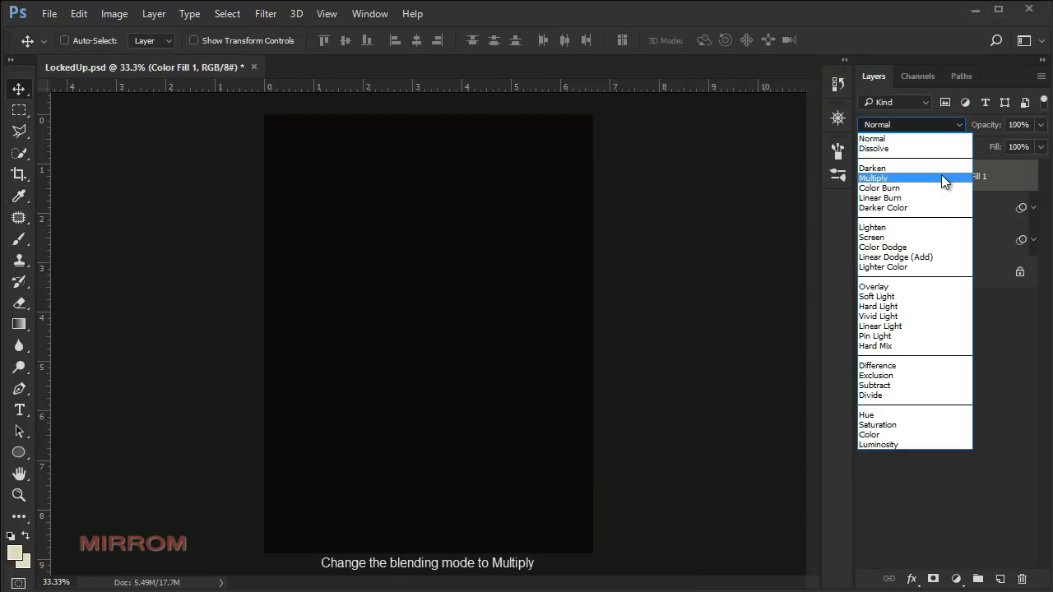
pyautogui.click(941, 177)
pyautogui.click(1041, 126)
pyautogui.moveTo(1040, 145); pyautogui.dragTo(1034, 147)
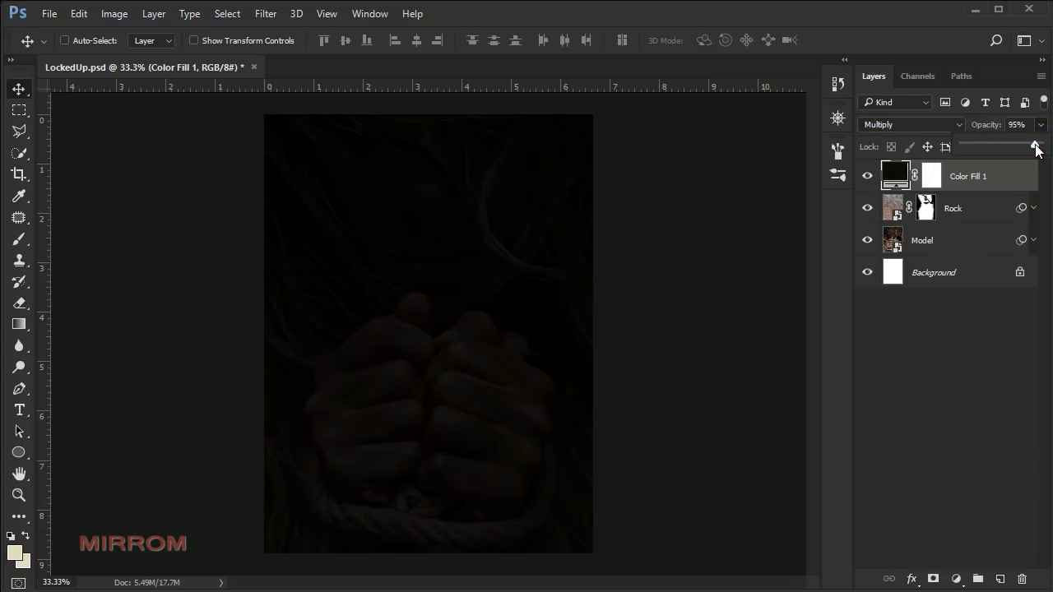
pyautogui.moveTo(1037, 148); pyautogui.dragTo(1038, 151)
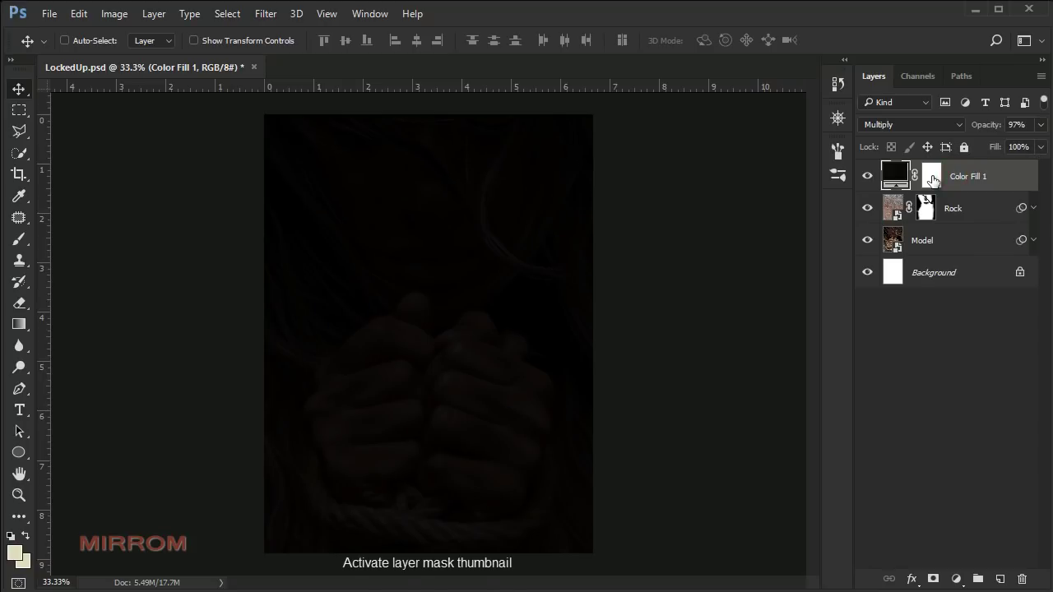
# Step: Paint black on the fill layer's mask with a 700 px brush to reveal the face and hands
pyautogui.click(932, 177)
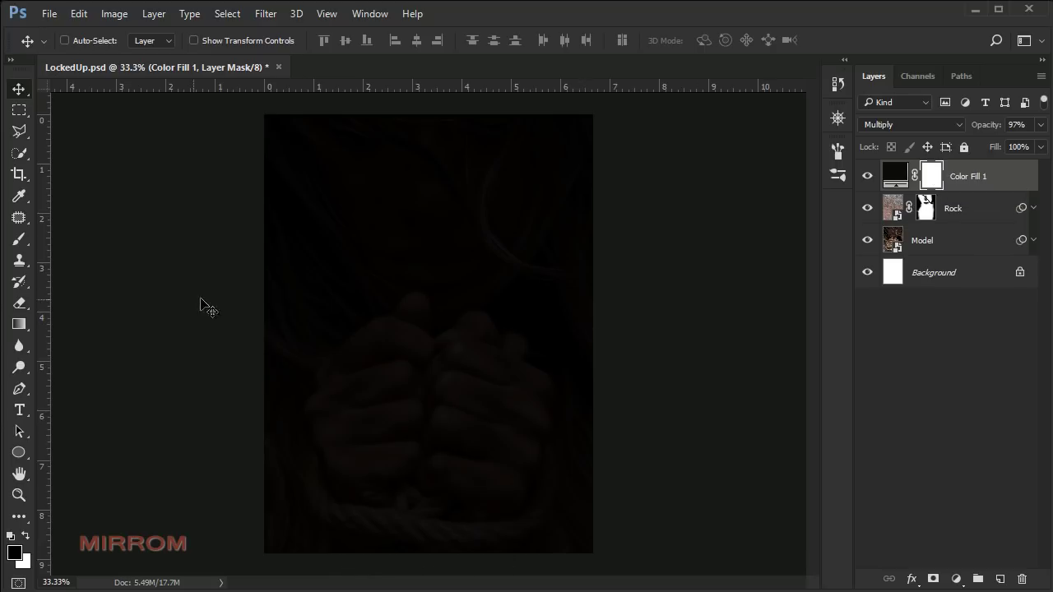
pyautogui.rightClick(19, 238)
pyautogui.click(79, 239)
pyautogui.press(']')
pyautogui.press(']')
pyautogui.press(']')
pyautogui.press(']')
pyautogui.press(']')
pyautogui.press(']')
pyautogui.press(']')
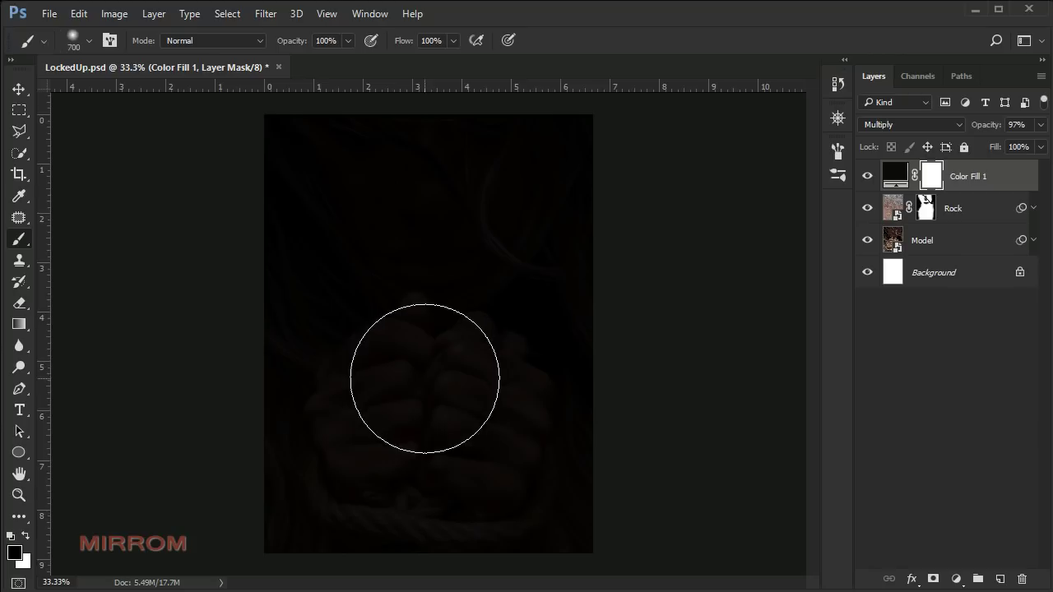
pyautogui.moveTo(421, 370)
pyautogui.mouseDown()
pyautogui.moveTo(407, 409)
pyautogui.moveTo(443, 405)
pyautogui.moveTo(400, 417)
pyautogui.moveTo(457, 420)
pyautogui.moveTo(371, 433)
pyautogui.moveTo(460, 399)
pyautogui.moveTo(426, 336)
pyautogui.moveTo(423, 241)
pyautogui.moveTo(433, 263)
pyautogui.moveTo(459, 249)
pyautogui.moveTo(449, 283)
pyautogui.moveTo(411, 264)
pyautogui.moveTo(391, 228)
pyautogui.moveTo(475, 214)
pyautogui.moveTo(372, 207)
pyautogui.moveTo(388, 232)
pyautogui.moveTo(375, 227)
pyautogui.moveTo(412, 251)
pyautogui.moveTo(485, 218)
pyautogui.moveTo(416, 258)
pyautogui.moveTo(362, 216)
pyautogui.moveTo(383, 257)
pyautogui.moveTo(457, 248)
pyautogui.moveTo(441, 267)
pyautogui.moveTo(439, 208)
pyautogui.moveTo(431, 224)
pyautogui.moveTo(425, 216)
pyautogui.moveTo(469, 411)
pyautogui.moveTo(483, 423)
pyautogui.moveTo(469, 454)
pyautogui.moveTo(374, 459)
pyautogui.moveTo(360, 449)
pyautogui.moveTo(389, 387)
pyautogui.moveTo(380, 367)
pyautogui.moveTo(387, 268)
pyautogui.moveTo(474, 262)
pyautogui.moveTo(445, 416)
pyautogui.mouseUp()
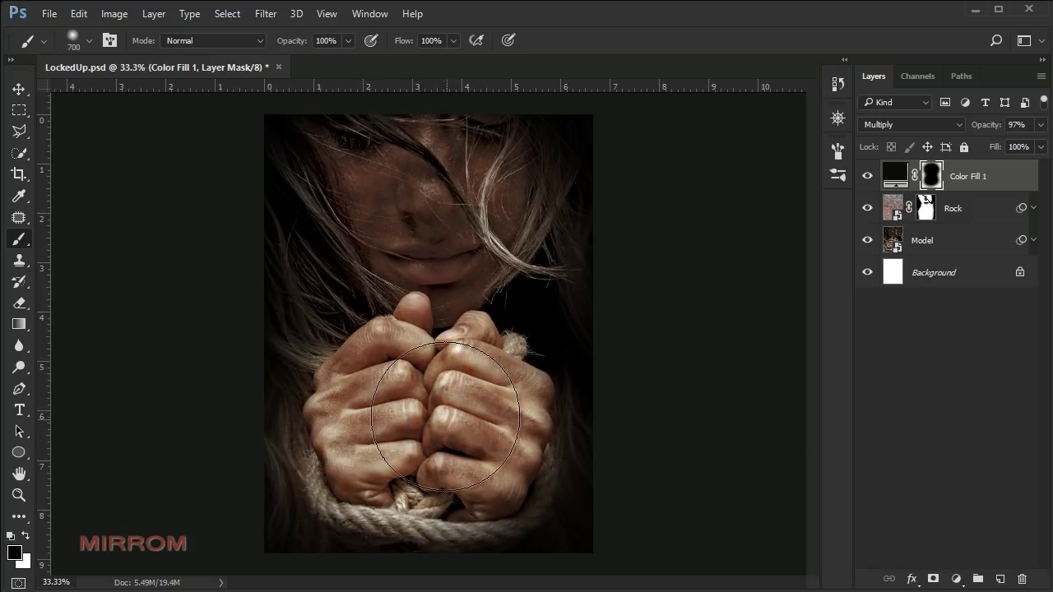
# Step: Darken the image's lower edge with several upward white-to-transparent linear gradients on the fill layer's mask, and return to the Move tool
pyautogui.hotkey('ctrl', '-')
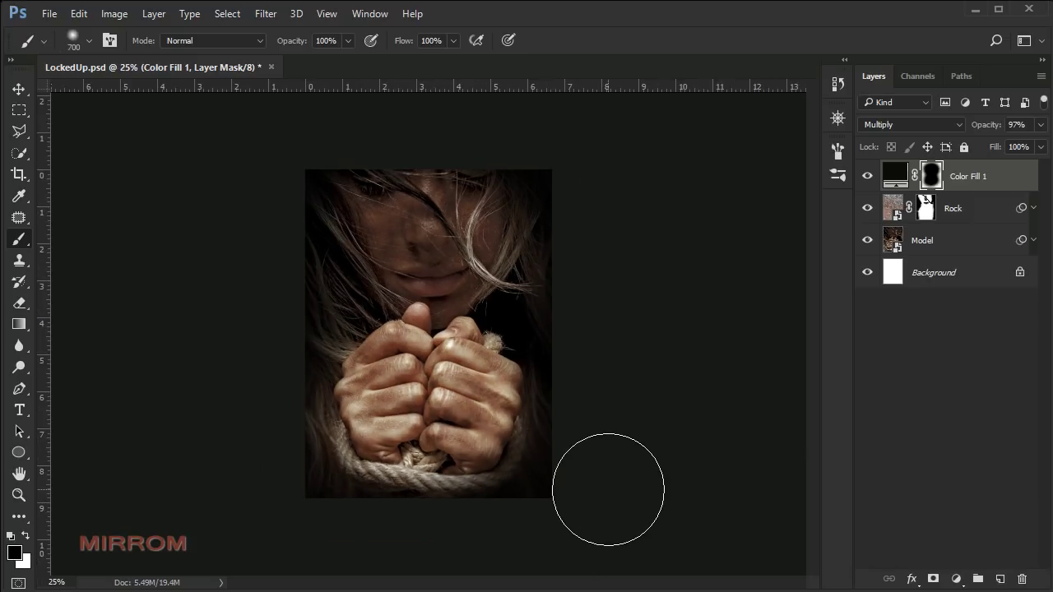
pyautogui.click(20, 324)
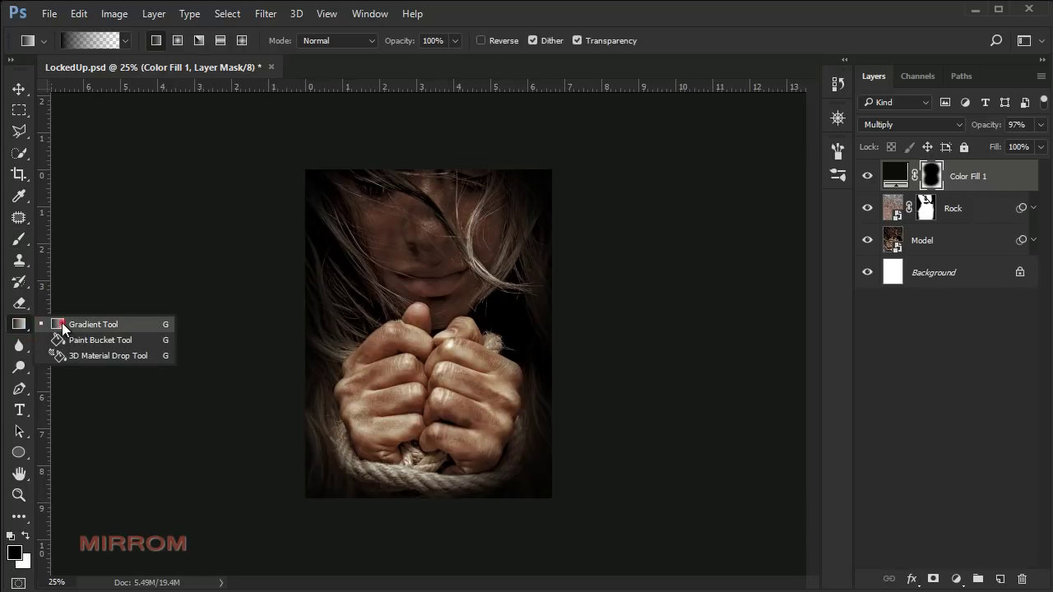
pyautogui.click(63, 324)
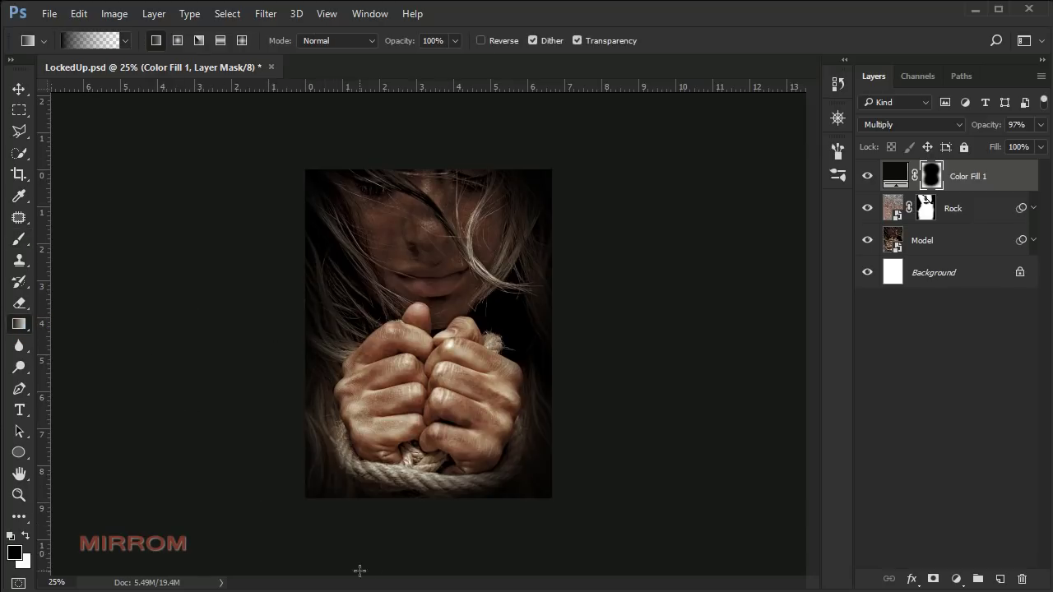
pyautogui.moveTo(438, 553); pyautogui.dragTo(440, 403)
pyautogui.hotkey('ctrl', 'z')
pyautogui.click(26, 535)
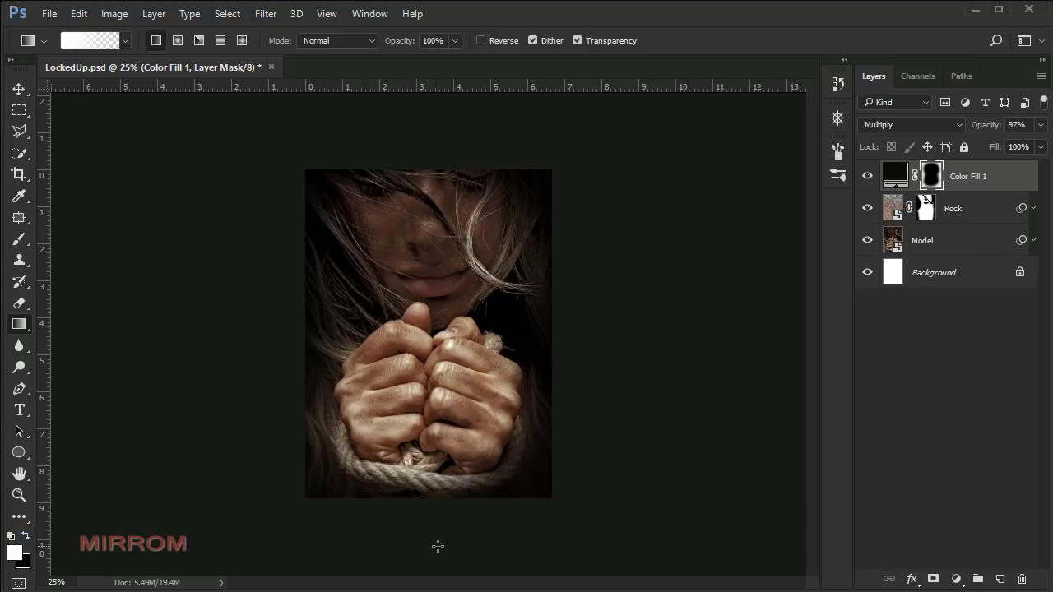
pyautogui.moveTo(439, 443); pyautogui.dragTo(437, 380)
pyautogui.moveTo(417, 516); pyautogui.dragTo(420, 386)
pyautogui.moveTo(426, 564); pyautogui.dragTo(419, 388)
pyautogui.moveTo(424, 560); pyautogui.dragTo(423, 399)
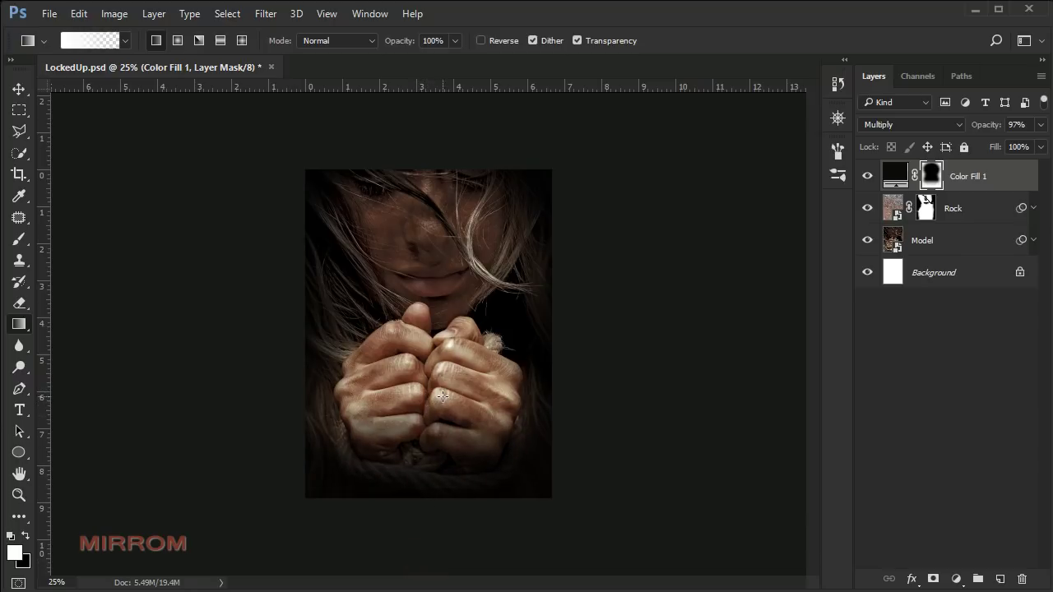
pyautogui.click(17, 89)
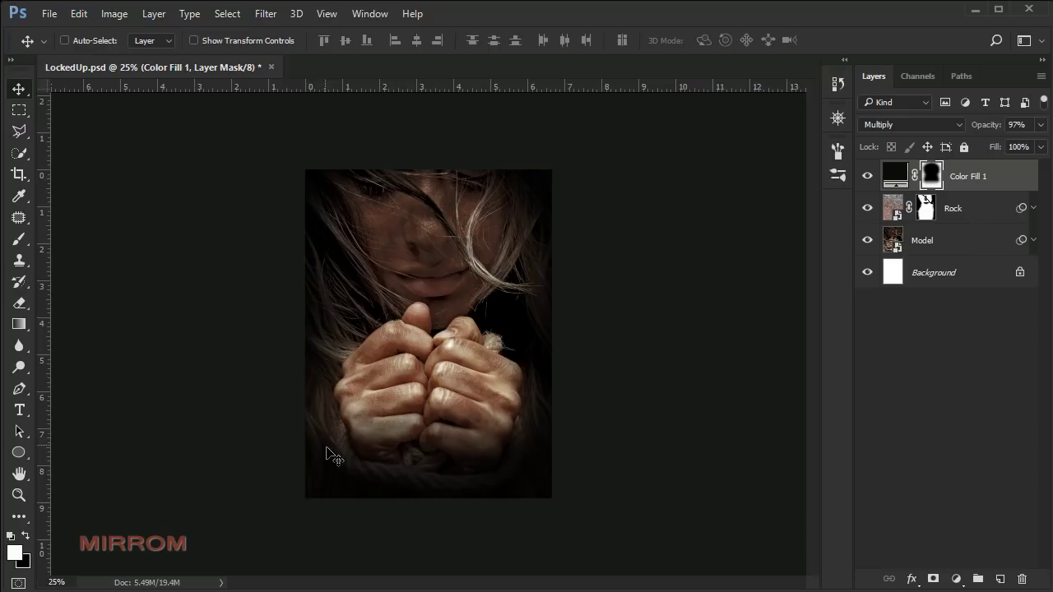
pyautogui.hotkey('ctrl', '+')
# Step: Stamp all visible layers into a new layer on top and open it in the Color Efex Pro 4 filter
pyautogui.click(1010, 176)
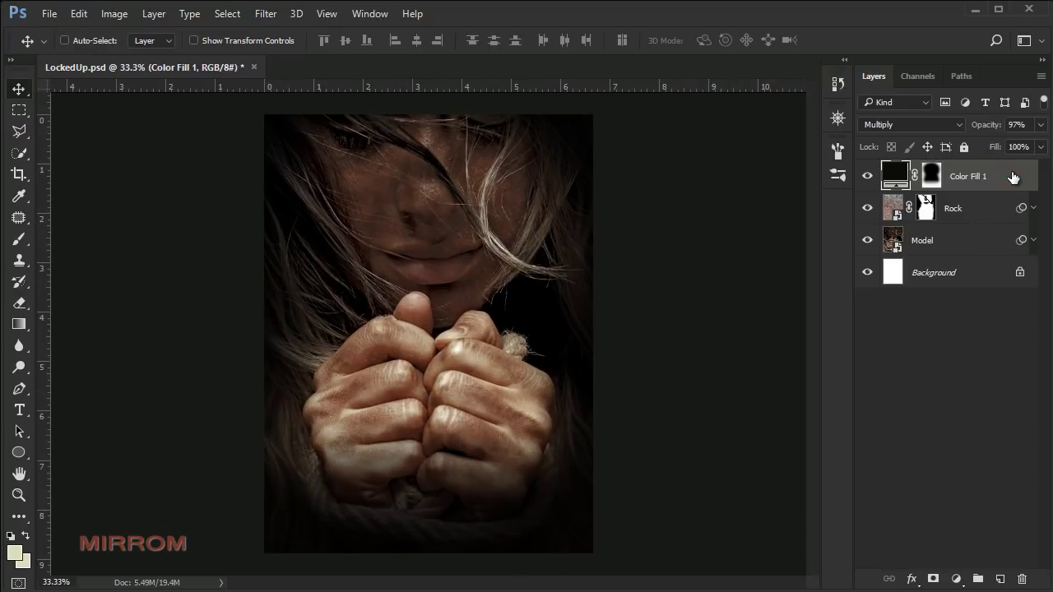
pyautogui.hotkey('ctrl', 'shift', 'alt', 'e')
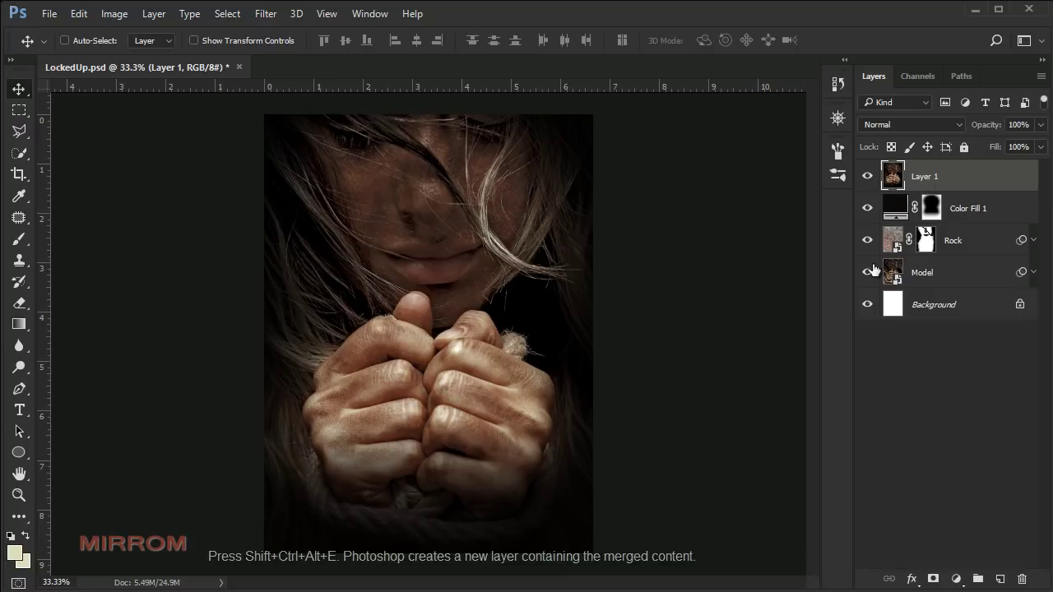
pyautogui.click(265, 14)
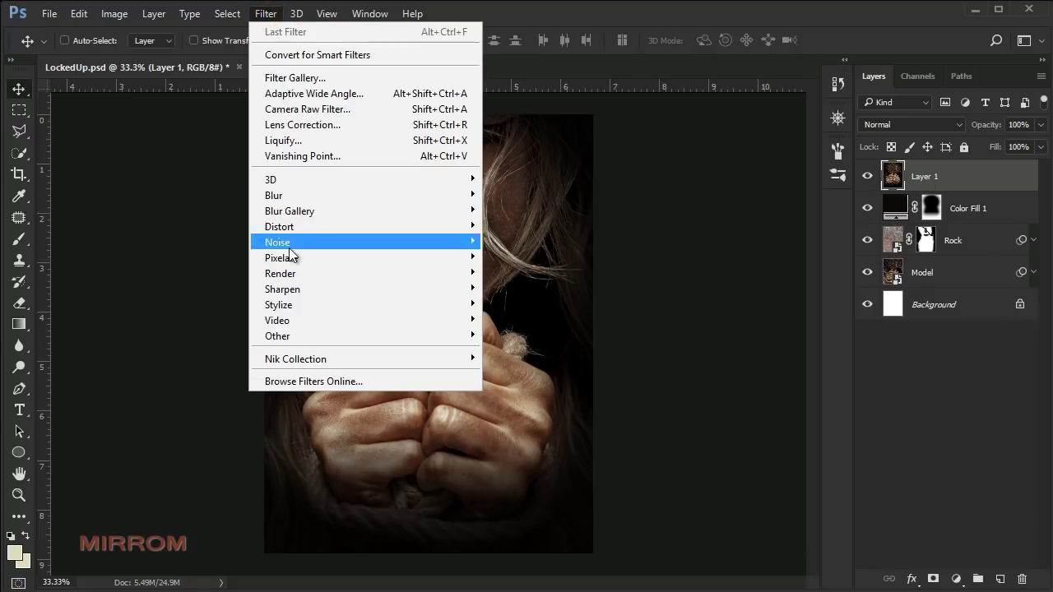
pyautogui.moveTo(305, 360)
pyautogui.click(561, 375)
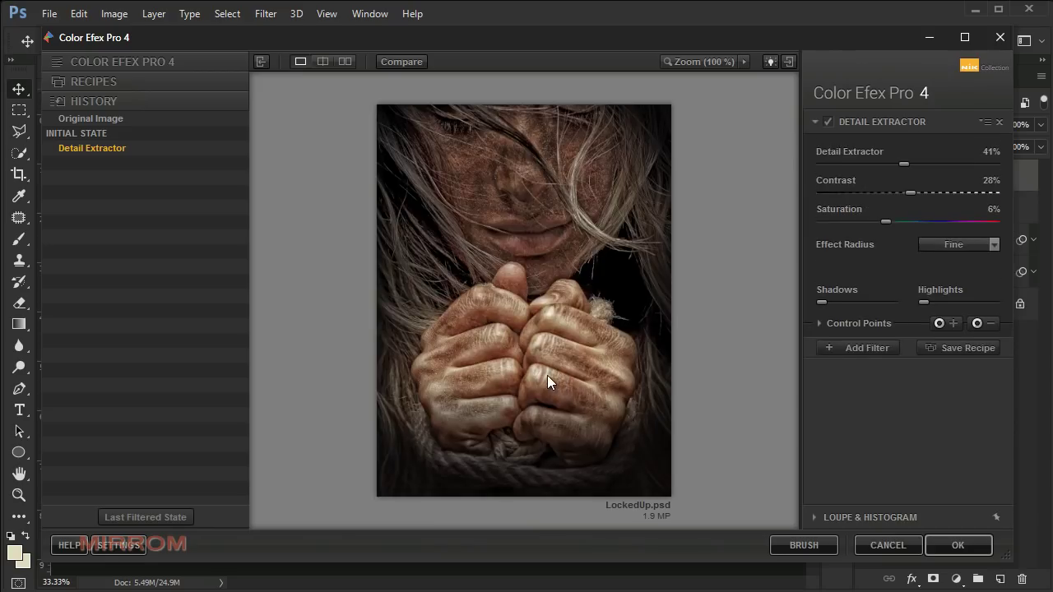
# Step: Apply the Detail Extractor filter with a Fine effect radius, Detail Extractor 41% and Contrast 28%
pyautogui.click(144, 62)
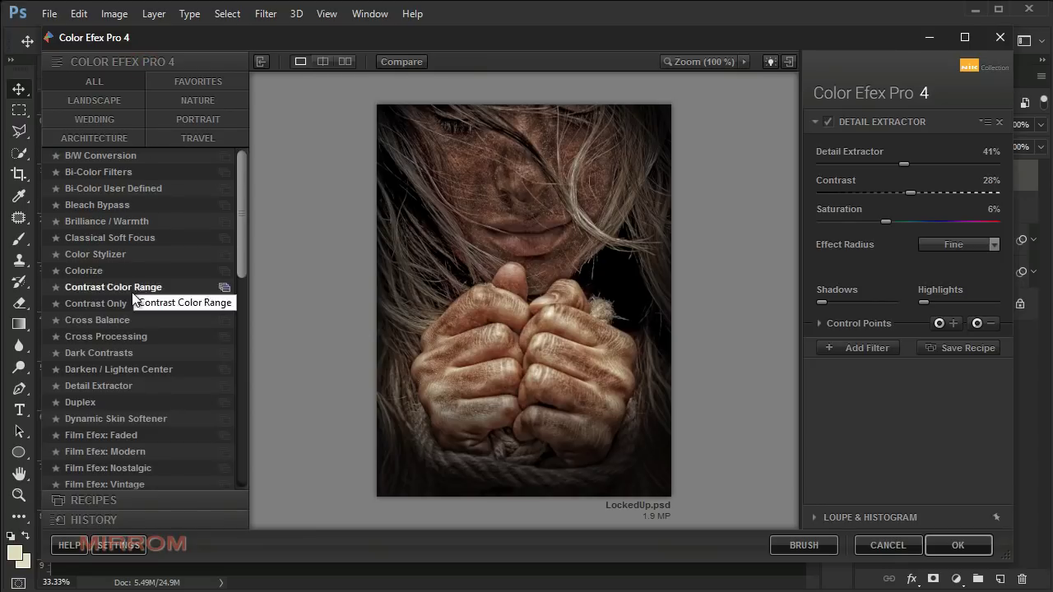
pyautogui.click(111, 385)
pyautogui.click(954, 245)
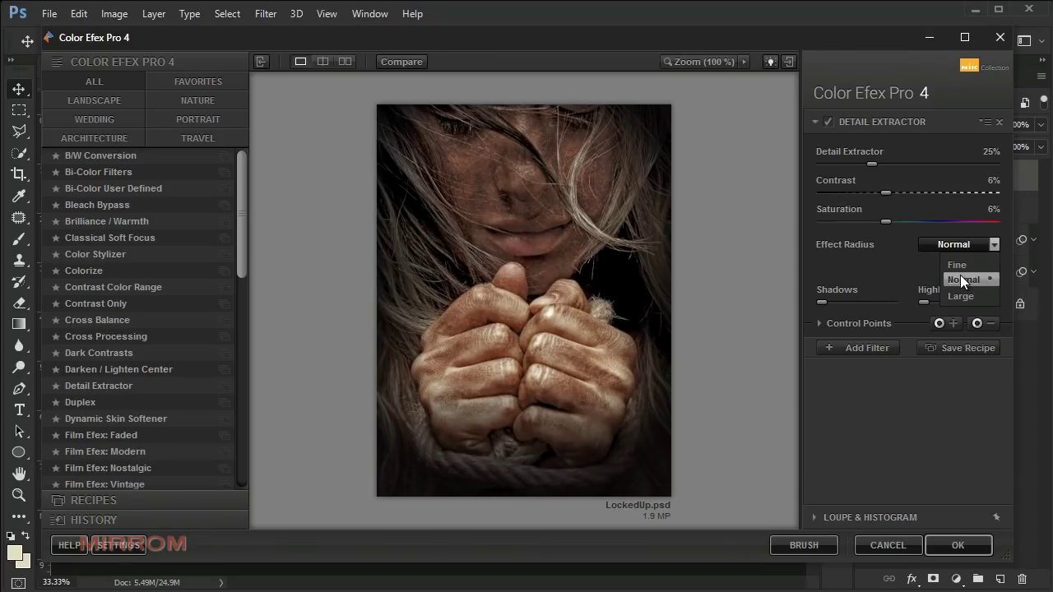
pyautogui.click(958, 266)
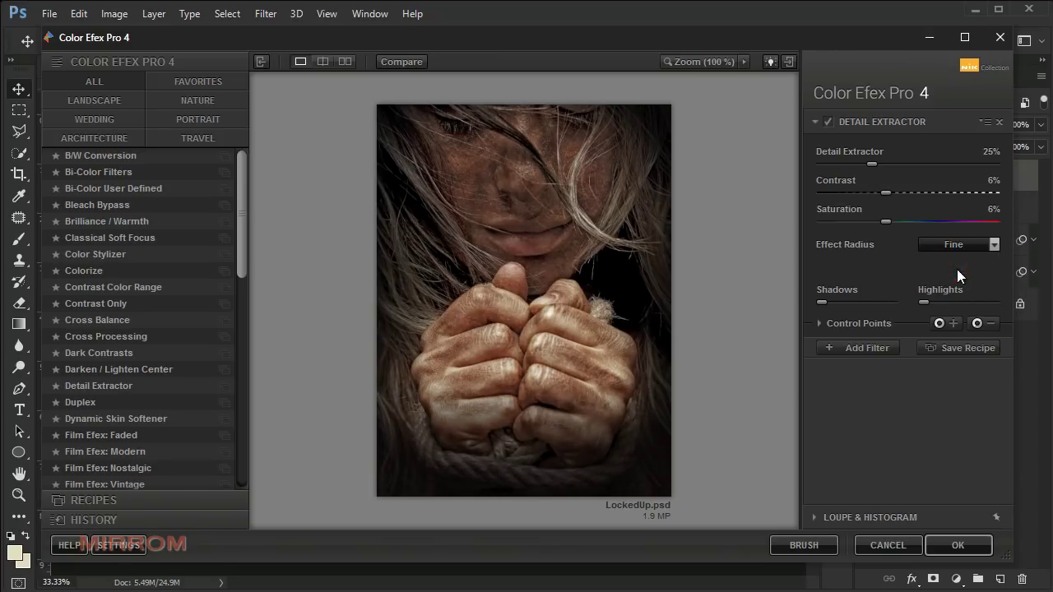
pyautogui.click(871, 163)
pyautogui.moveTo(876, 163); pyautogui.dragTo(910, 192)
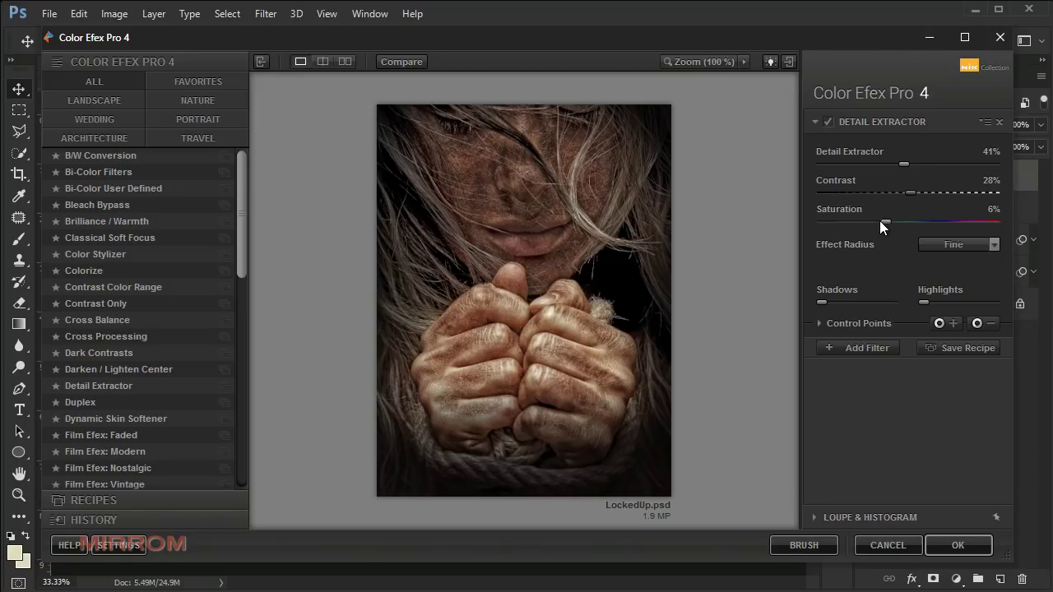
pyautogui.click(829, 122)
# Step: Add a Cross Processing filter to the stack with method C01
pyautogui.click(885, 347)
pyautogui.click(128, 337)
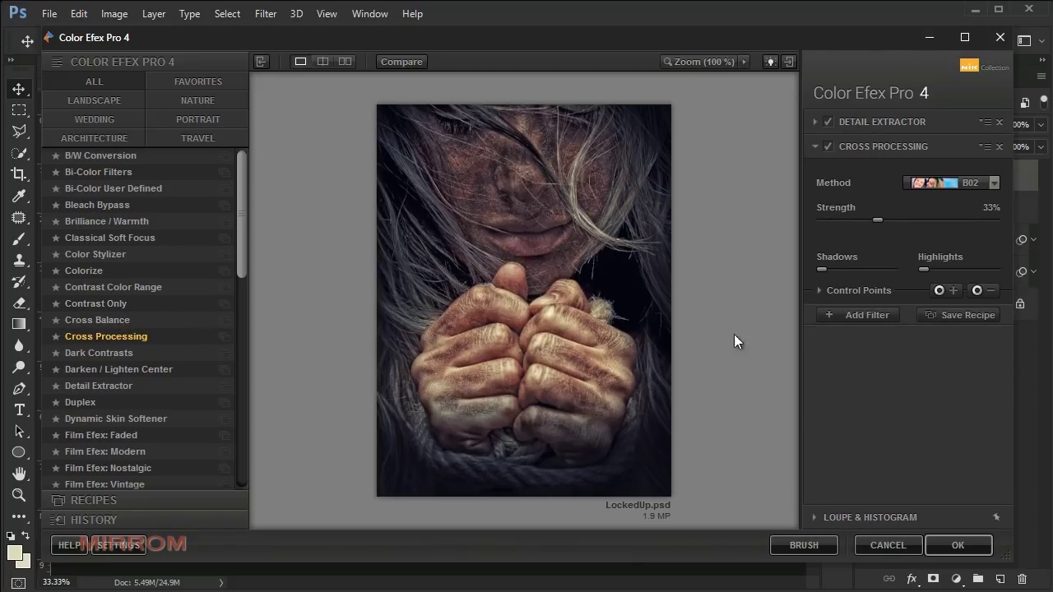
pyautogui.click(946, 186)
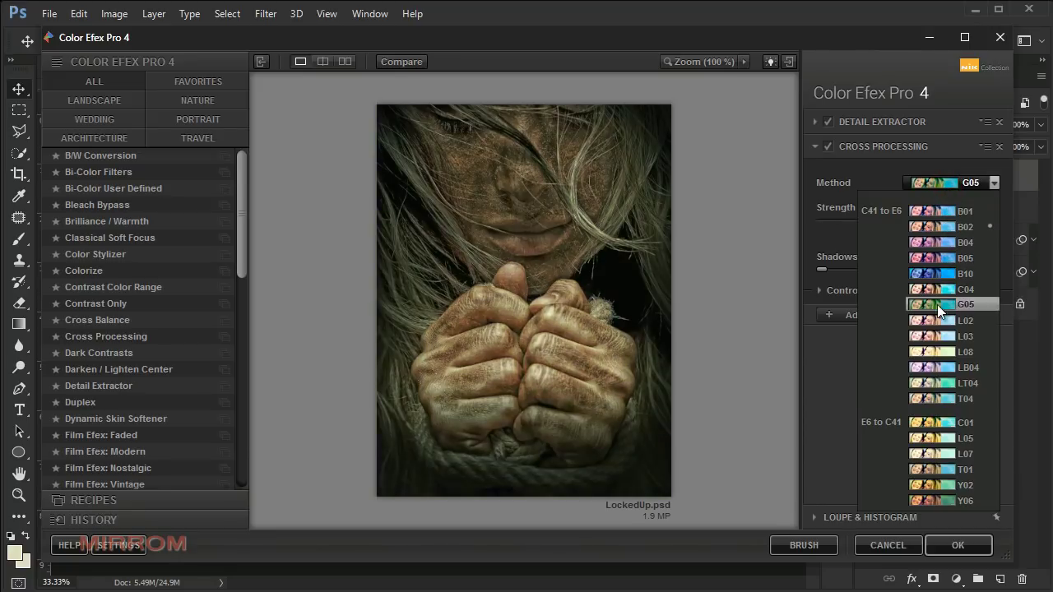
pyautogui.click(936, 421)
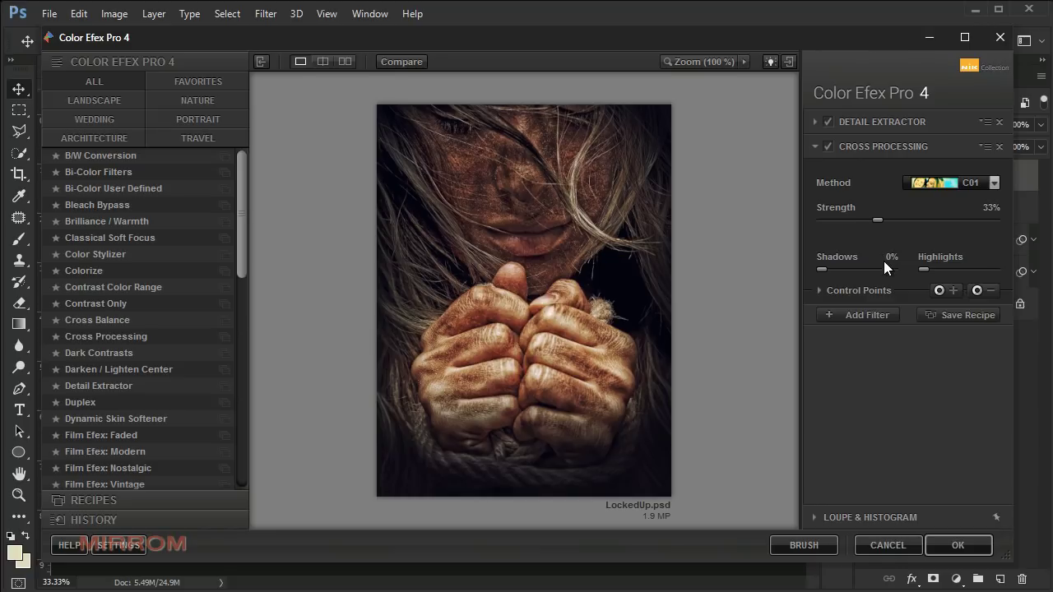
# Step: Add a second Cross Processing filter with method Y06 and strength 12%, and compare its effect on and off
pyautogui.click(874, 317)
pyautogui.click(141, 338)
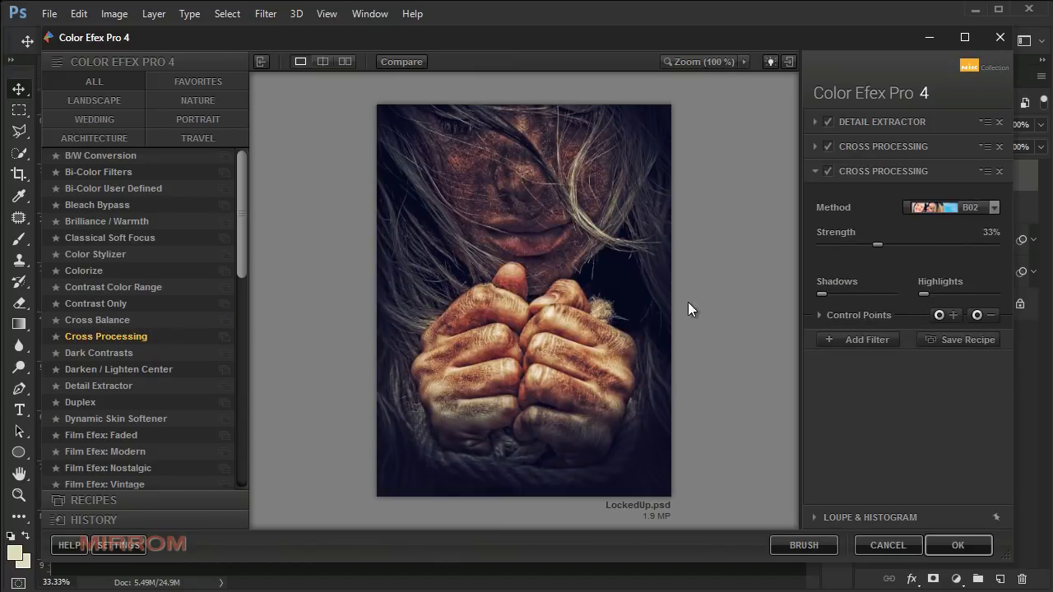
pyautogui.click(975, 207)
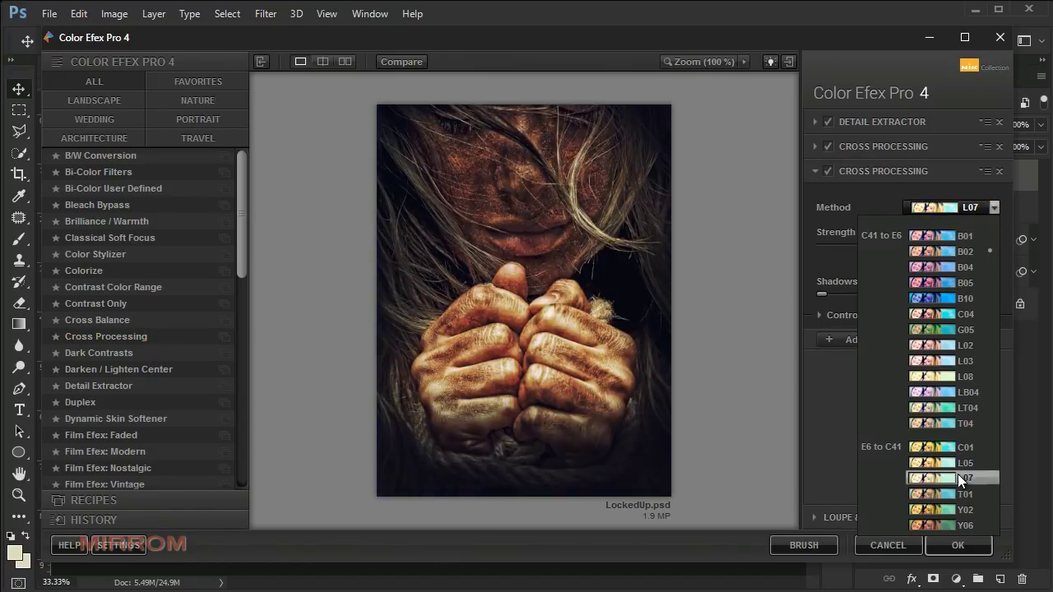
pyautogui.click(969, 525)
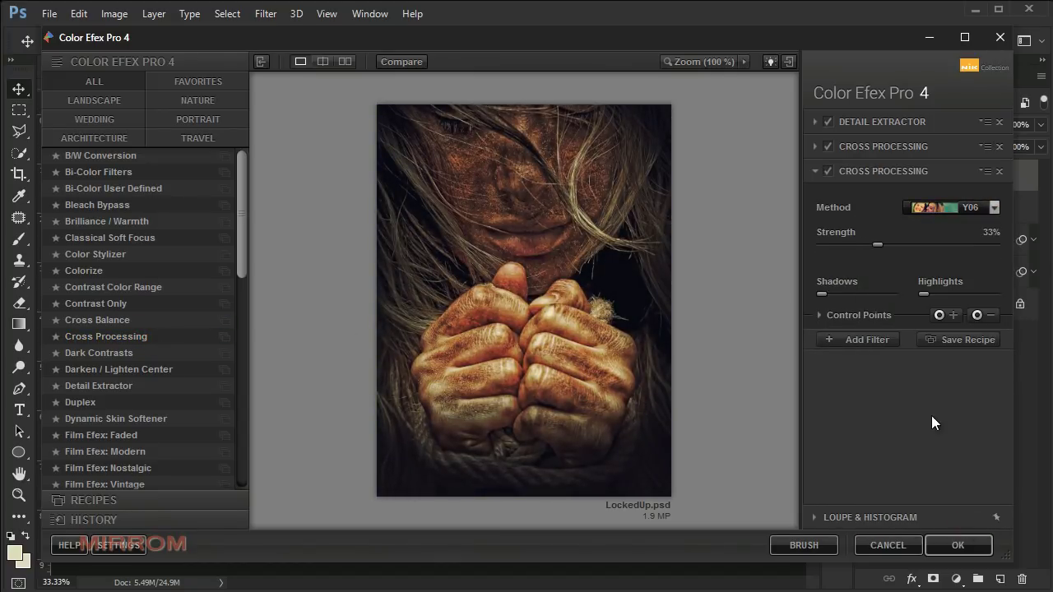
pyautogui.click(872, 246)
pyautogui.moveTo(860, 247); pyautogui.dragTo(855, 247)
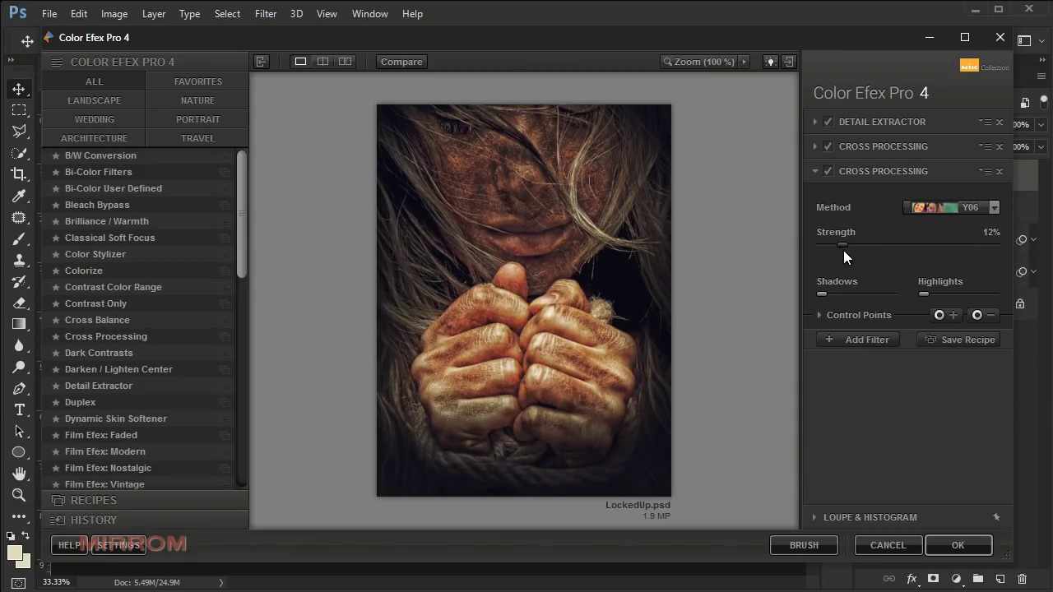
pyautogui.click(828, 172)
pyautogui.click(828, 172)
# Step: Apply the filter stack and convert the Color Efex Pro 4 layer to a smart object
pyautogui.click(953, 548)
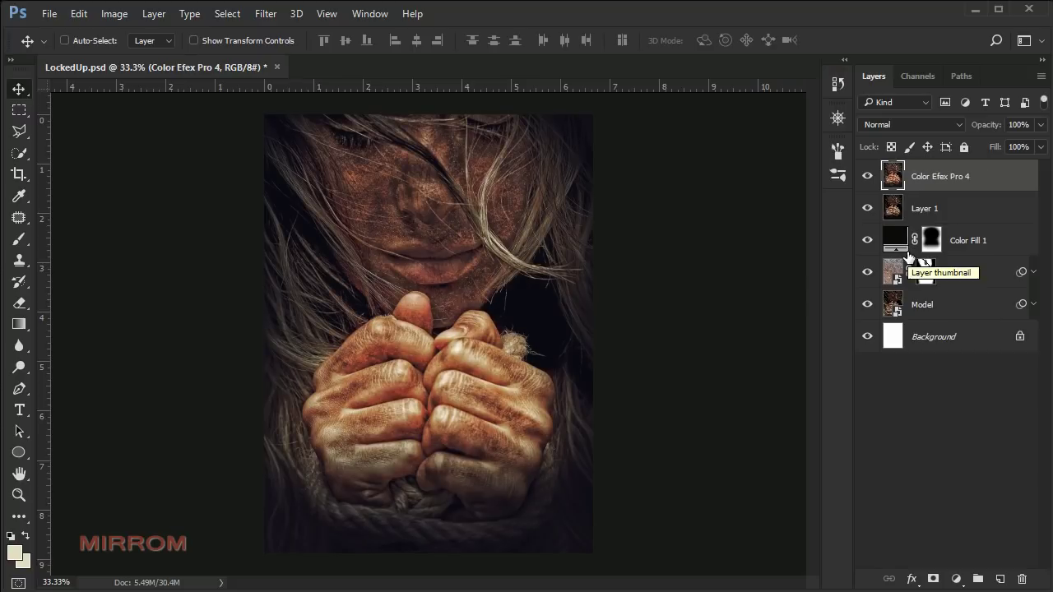
pyautogui.rightClick(954, 179)
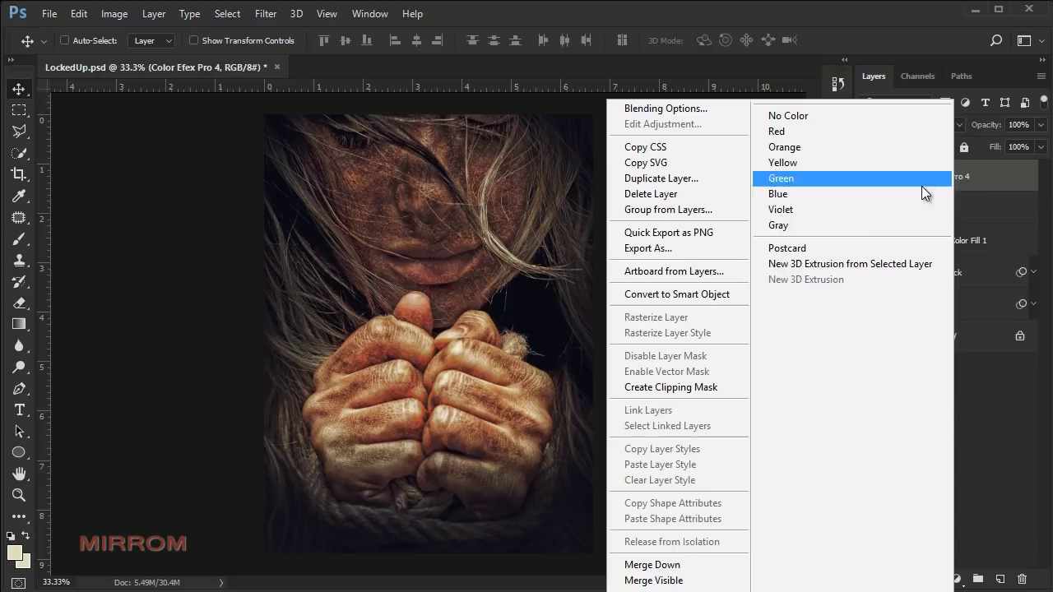
pyautogui.click(729, 295)
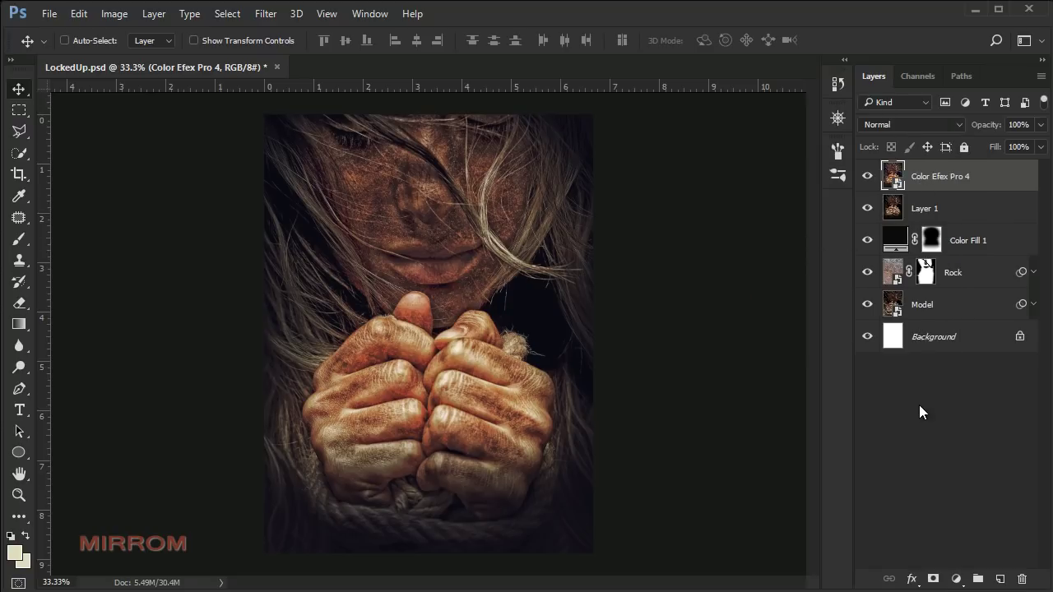
# Step: Add a Gradient Map adjustment layer above the Color Efex Pro 4 layer and choose the yellow-to-dark-purple gradient preset
pyautogui.click(956, 578)
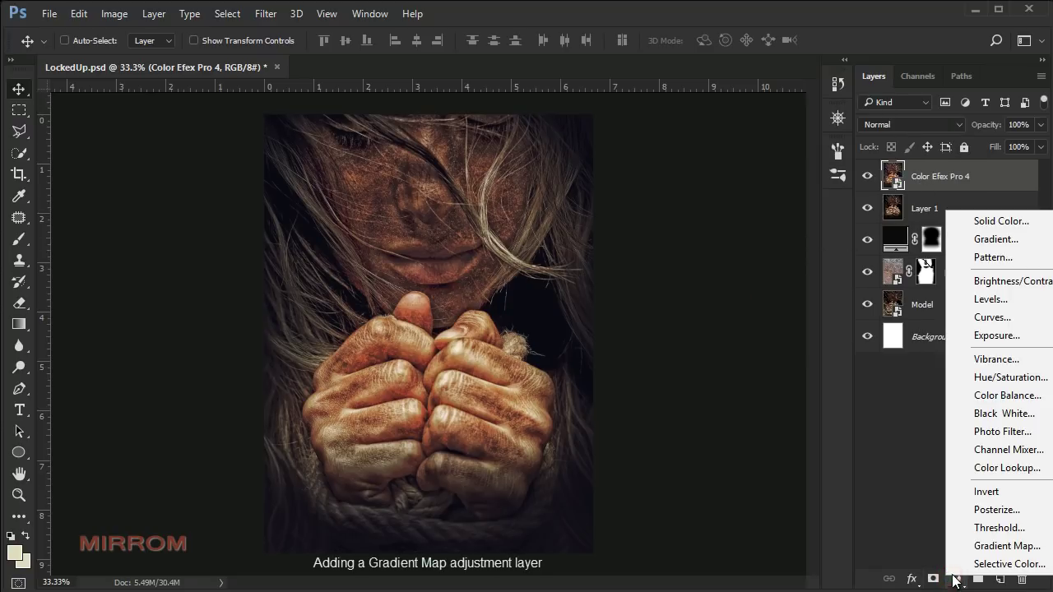
pyautogui.click(1038, 555)
pyautogui.moveTo(825, 149); pyautogui.dragTo(615, 130)
pyautogui.click(774, 248)
pyautogui.moveTo(877, 188); pyautogui.dragTo(880, 281)
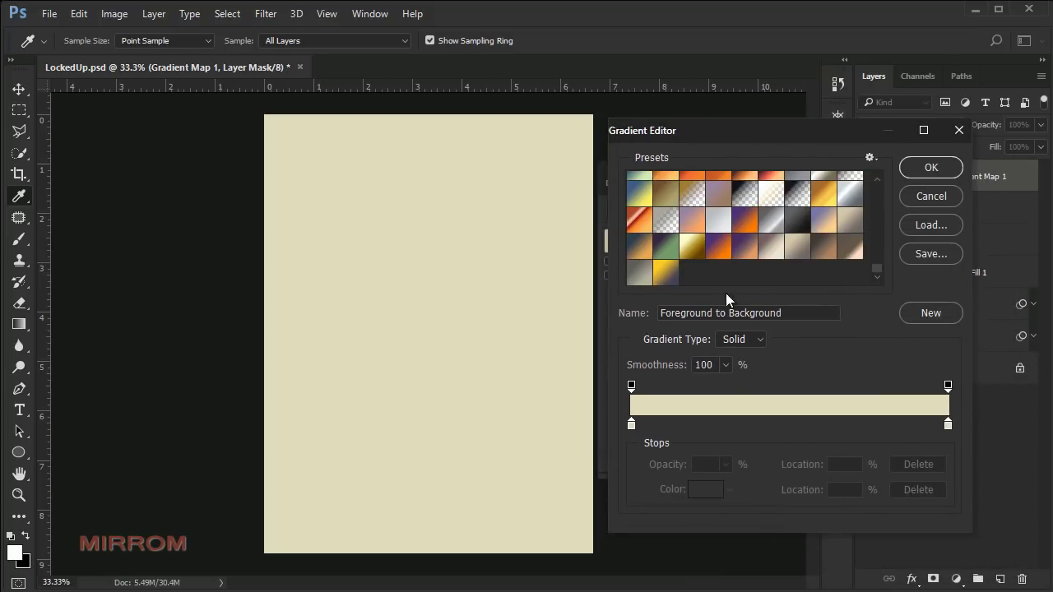
pyautogui.click(666, 273)
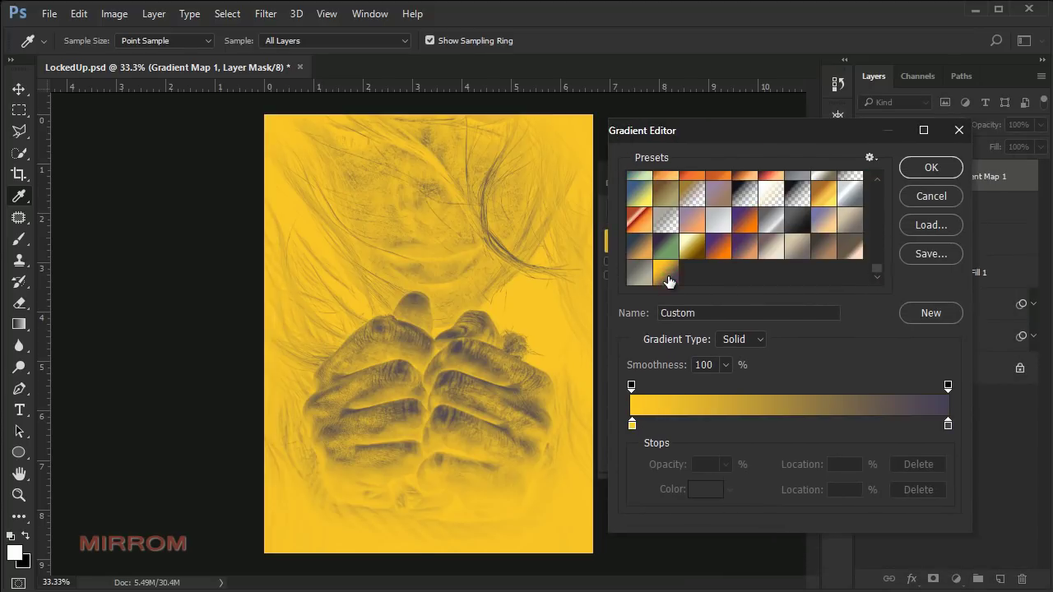
# Step: Use colour ffc925 for the gradient's start stop and 454057 for its end stop, and accept the gradient
pyautogui.click(633, 424)
pyautogui.click(895, 455)
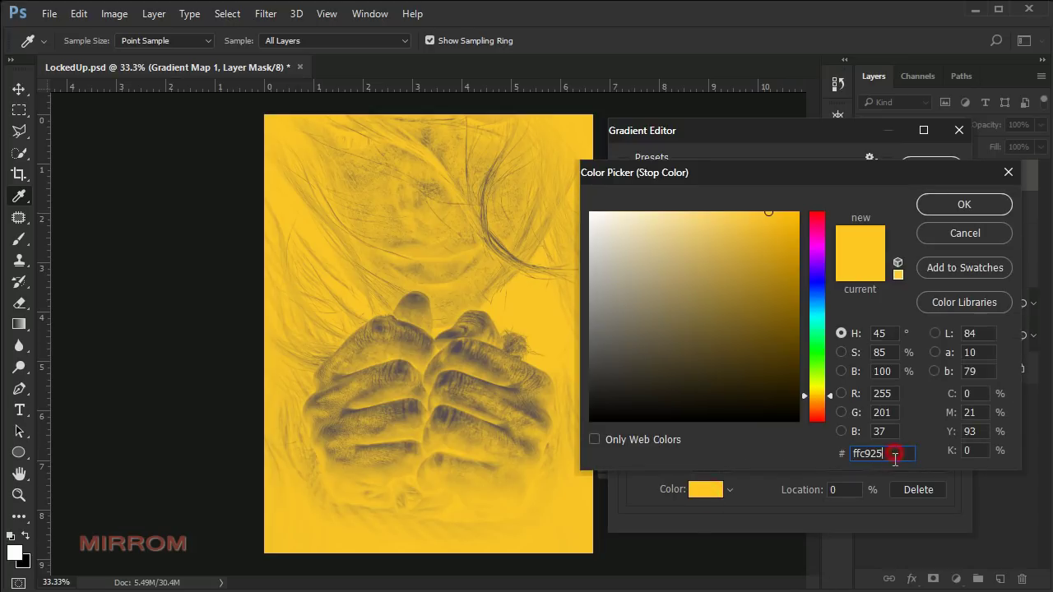
pyautogui.click(935, 208)
pyautogui.click(947, 425)
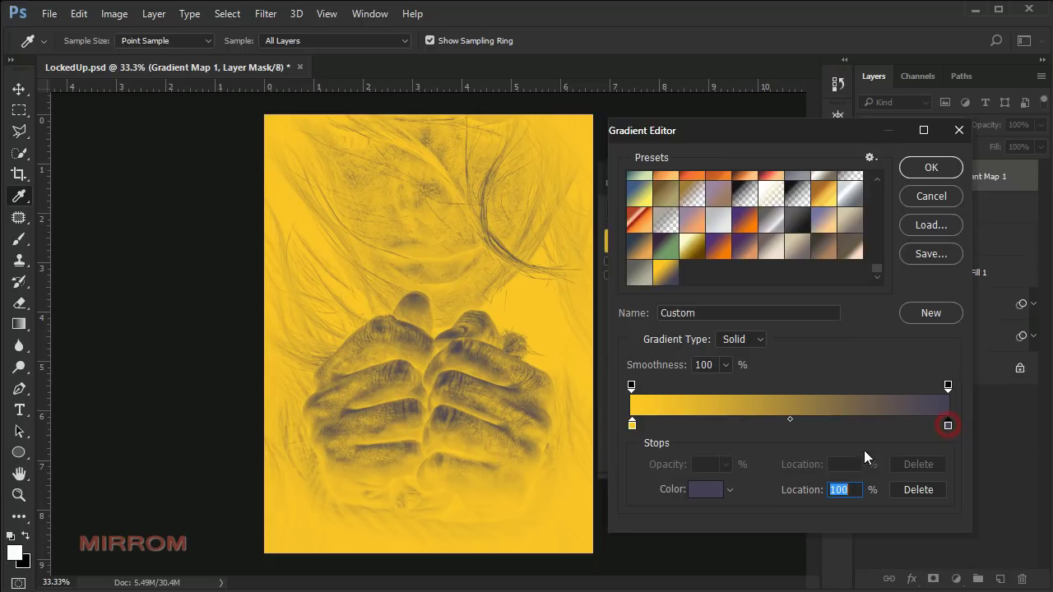
pyautogui.click(712, 490)
pyautogui.click(892, 453)
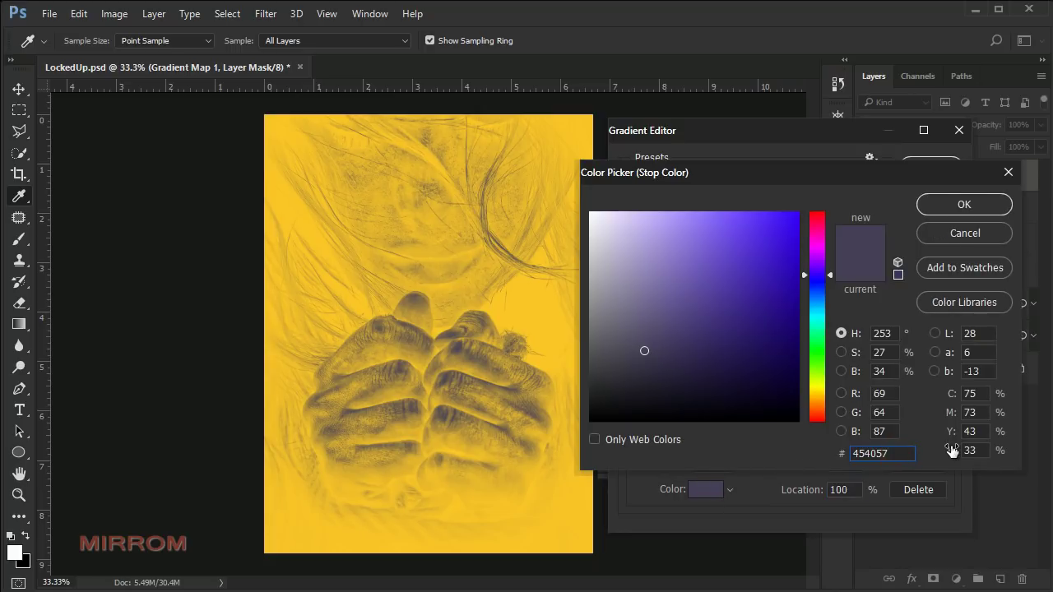
pyautogui.click(955, 209)
pyautogui.click(927, 171)
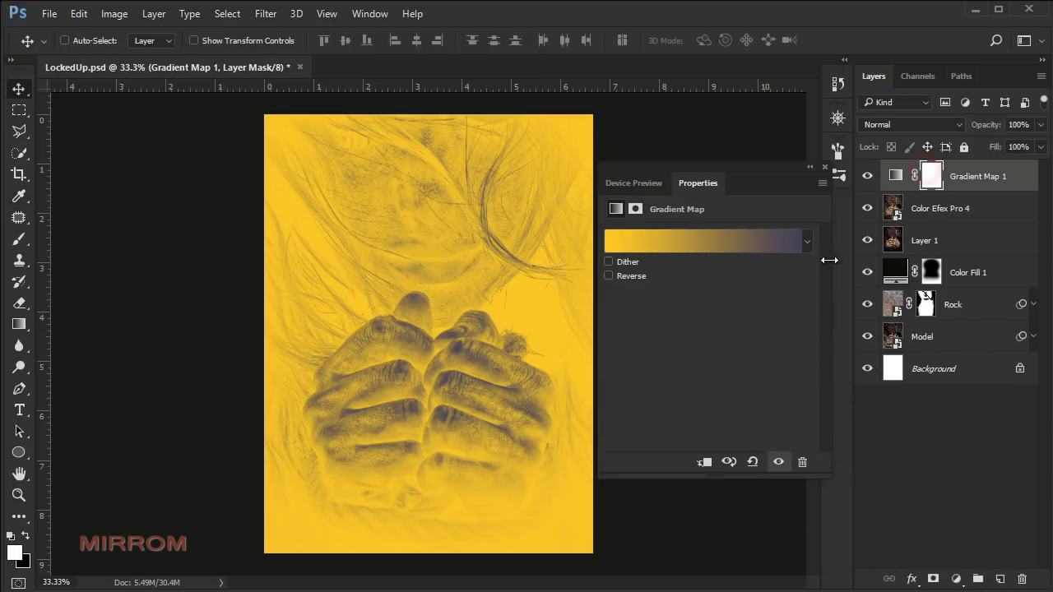
# Step: Reverse the gradient map, set its blending mode to Soft Light, and compare the image with and without it
pyautogui.click(638, 275)
pyautogui.doubleClick(612, 274)
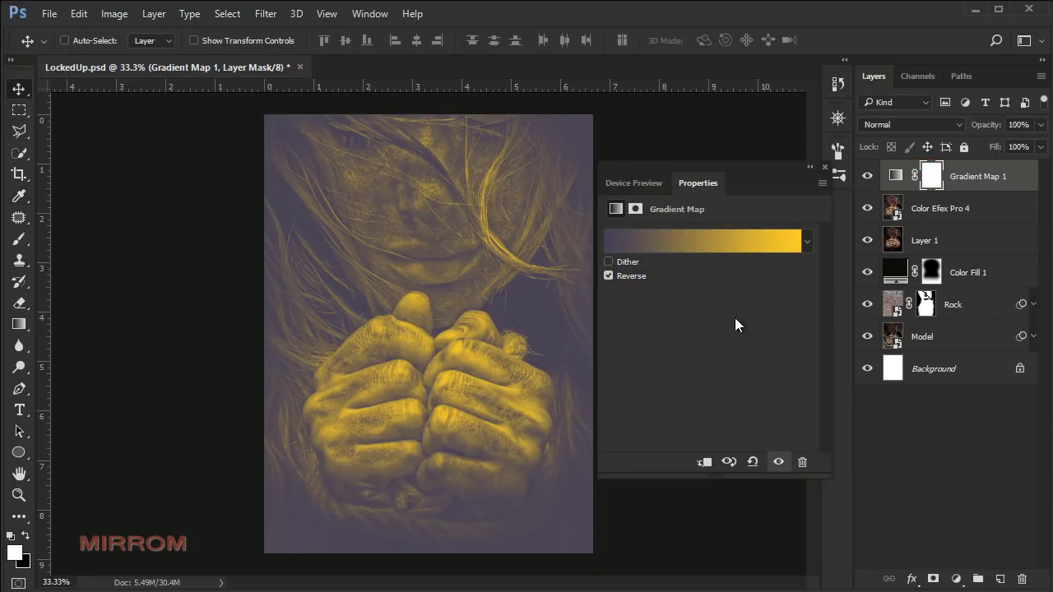
pyautogui.click(950, 125)
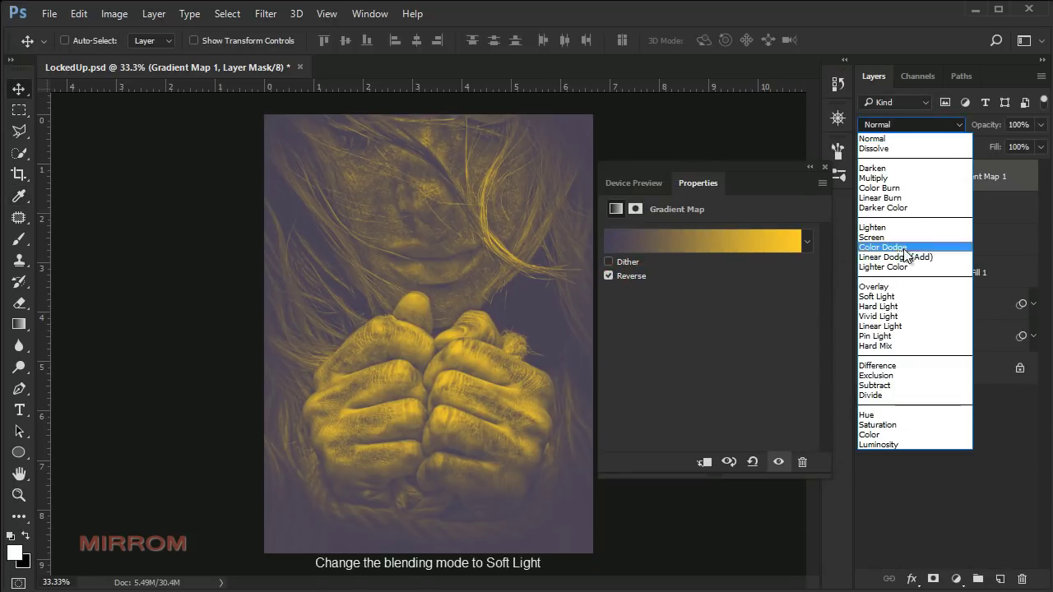
pyautogui.click(905, 296)
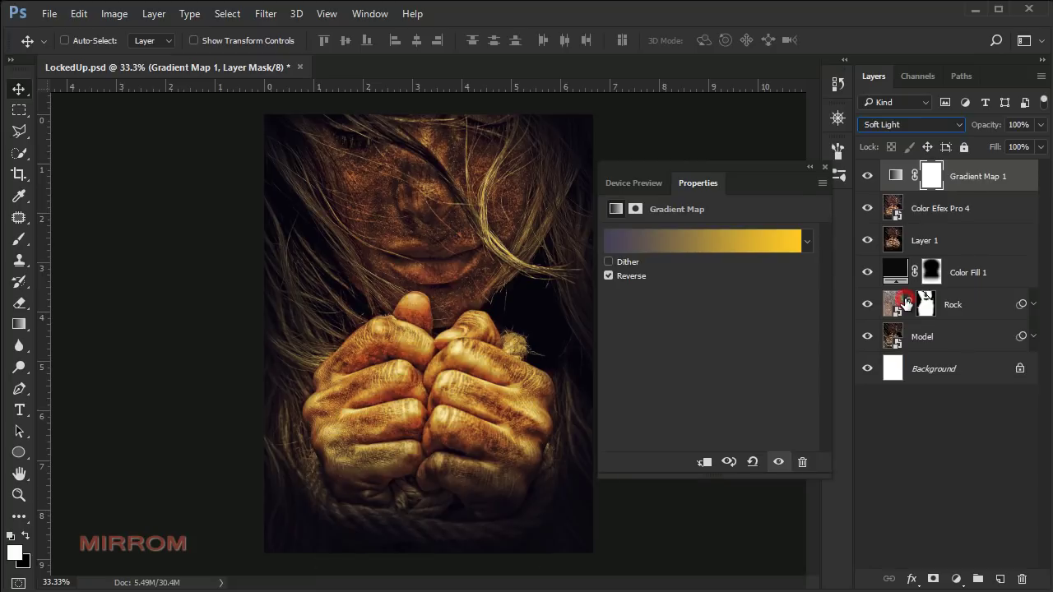
pyautogui.click(823, 169)
pyautogui.click(867, 175)
pyautogui.click(867, 175)
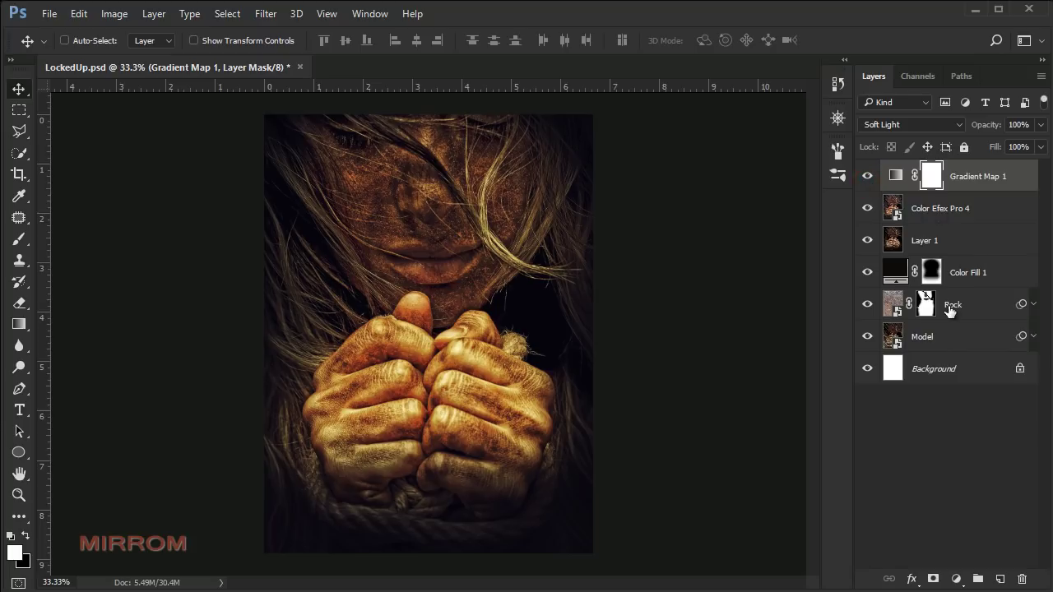
# Step: Add a Curves adjustment layer that lowers the midtones, slightly lifts the black point and moves the white point inward
pyautogui.click(955, 579)
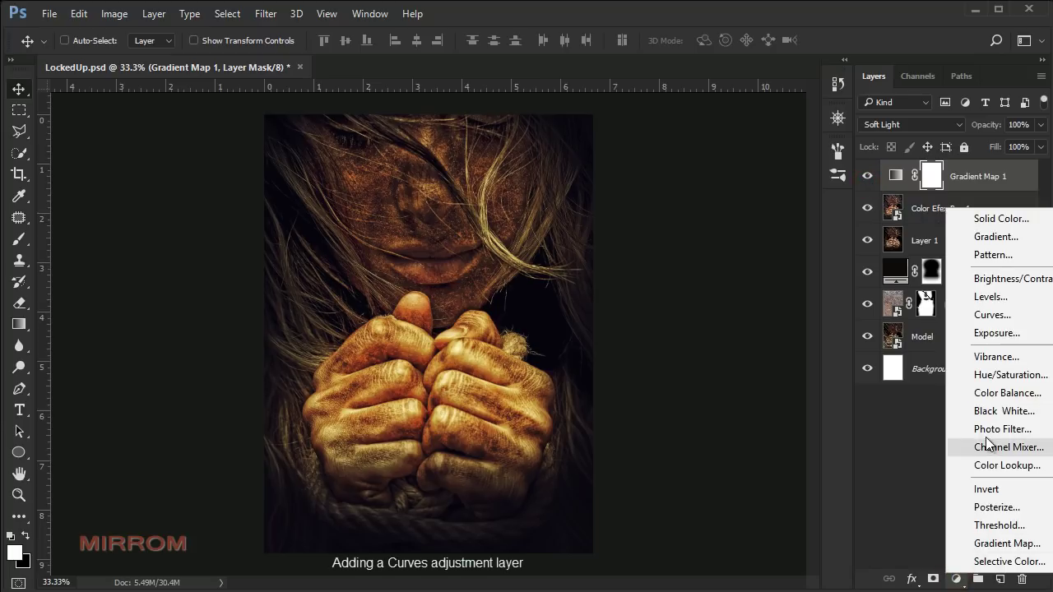
pyautogui.click(992, 315)
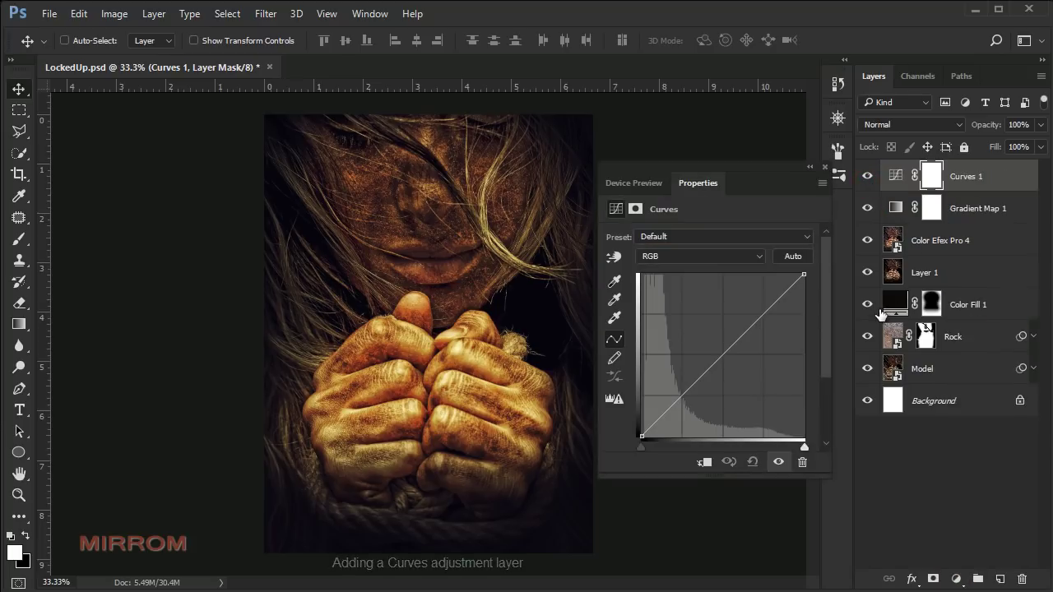
pyautogui.moveTo(805, 274); pyautogui.dragTo(796, 274)
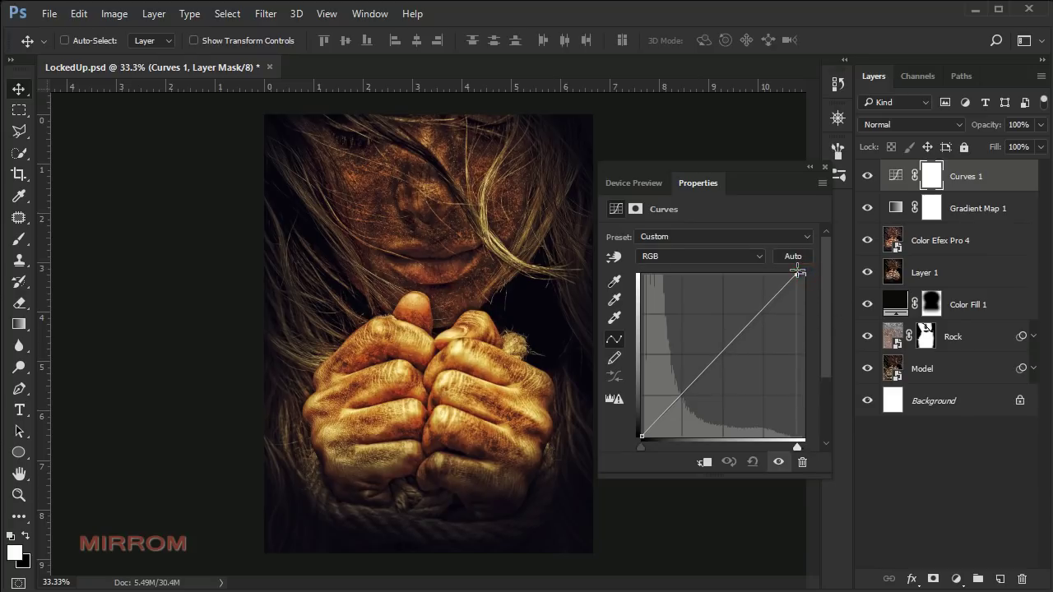
pyautogui.click(735, 341)
pyautogui.moveTo(734, 342); pyautogui.dragTo(736, 347)
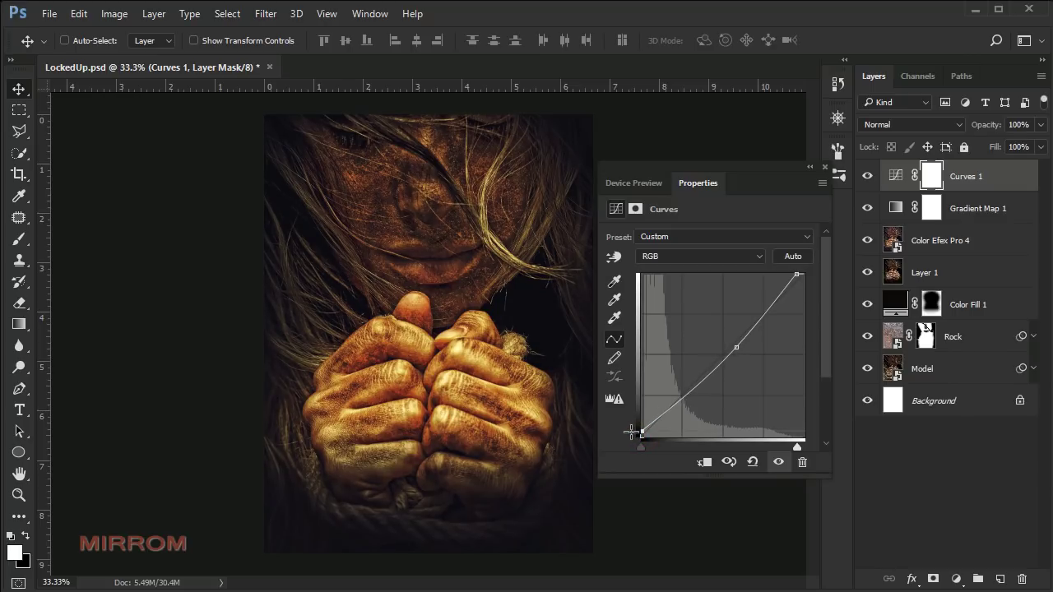
pyautogui.moveTo(732, 350); pyautogui.dragTo(734, 351)
pyautogui.moveTo(796, 274); pyautogui.dragTo(791, 274)
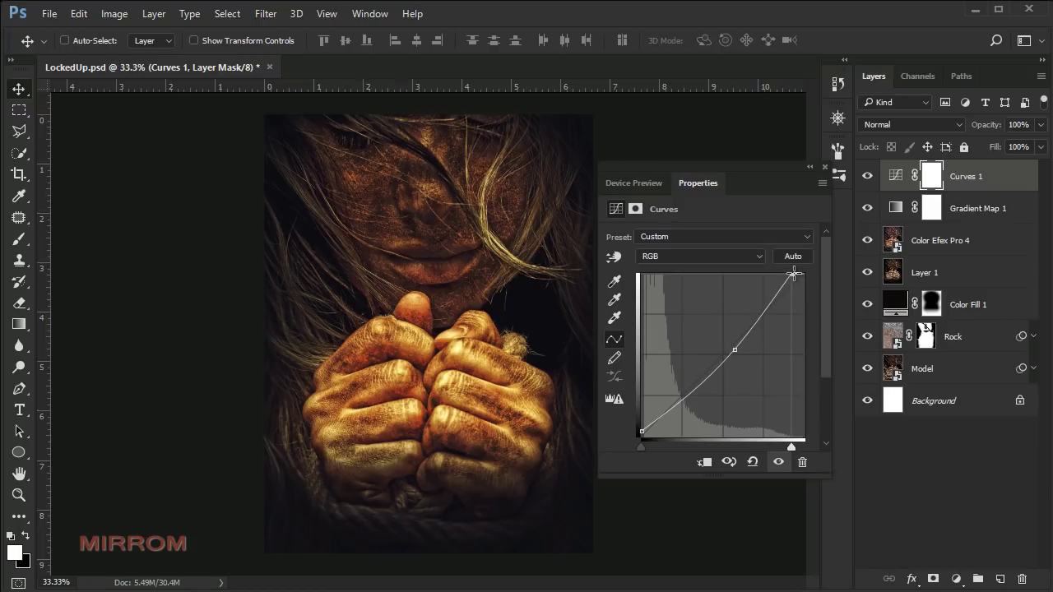
pyautogui.click(776, 457)
pyautogui.click(824, 167)
pyautogui.hotkey('ctrl', '+')
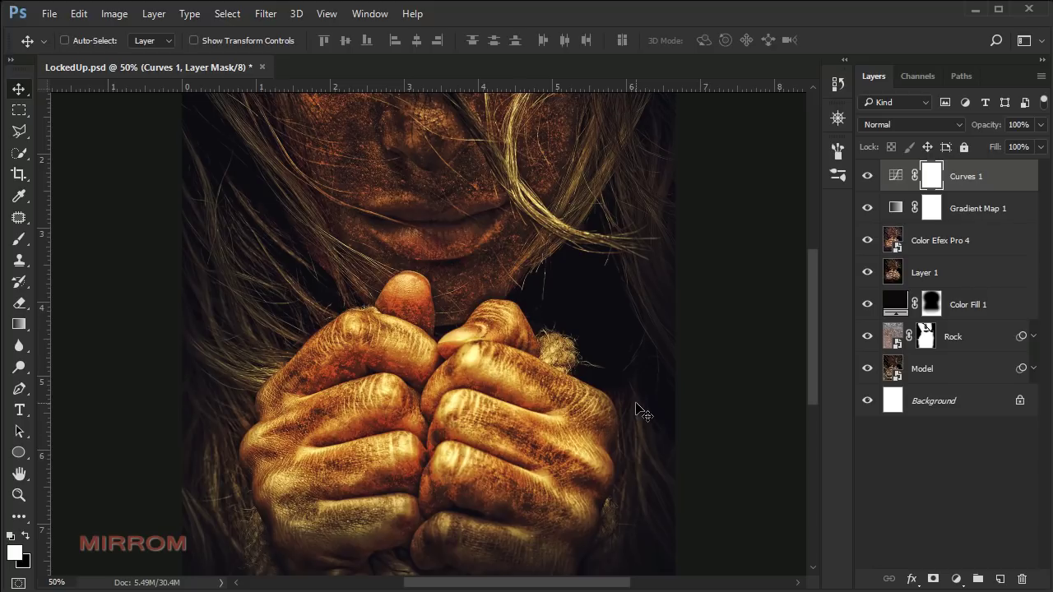
pyautogui.scroll(5, 640, 411)
pyautogui.scroll(-3, 649, 402)
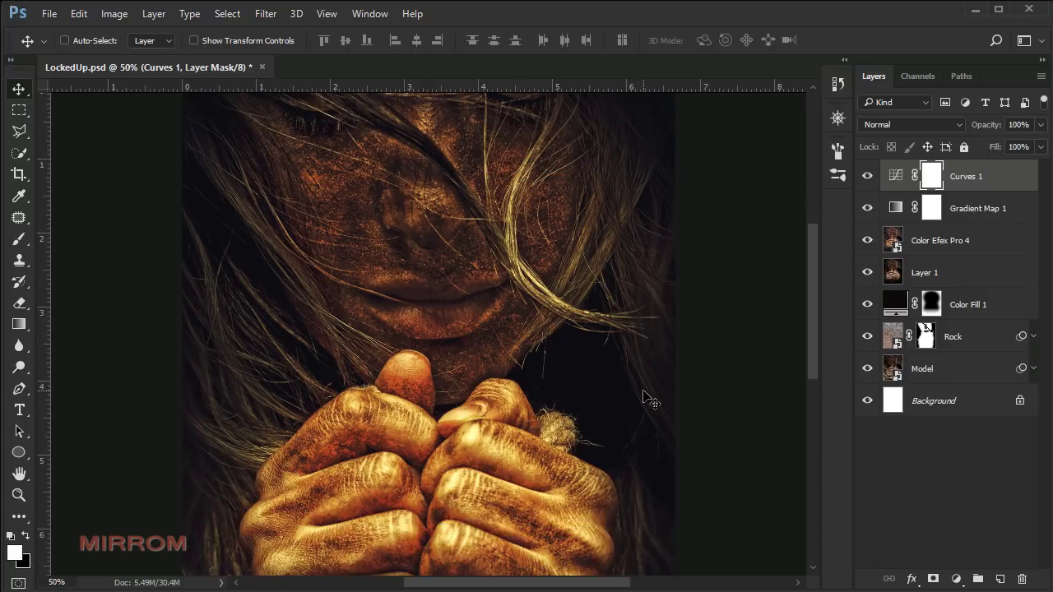
pyautogui.scroll(-2, 650, 402)
pyautogui.hotkey('ctrl', '-')
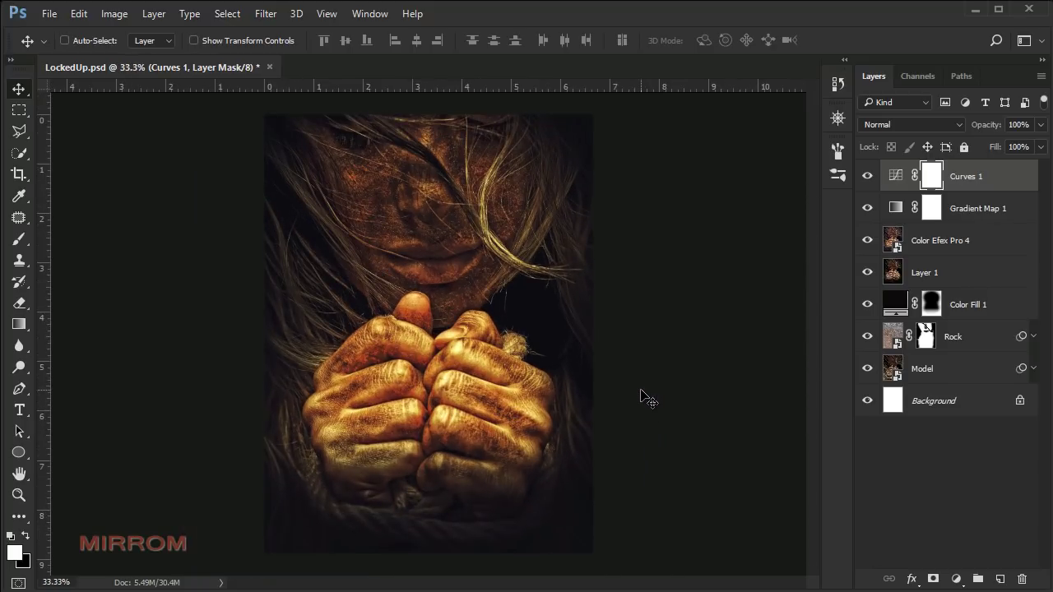
# Step: Set up the Horizontal Type tool with Franklin Gothic Heavy at 62 pt and text colour f5d998
pyautogui.click(21, 410)
pyautogui.click(73, 410)
pyautogui.click(644, 40)
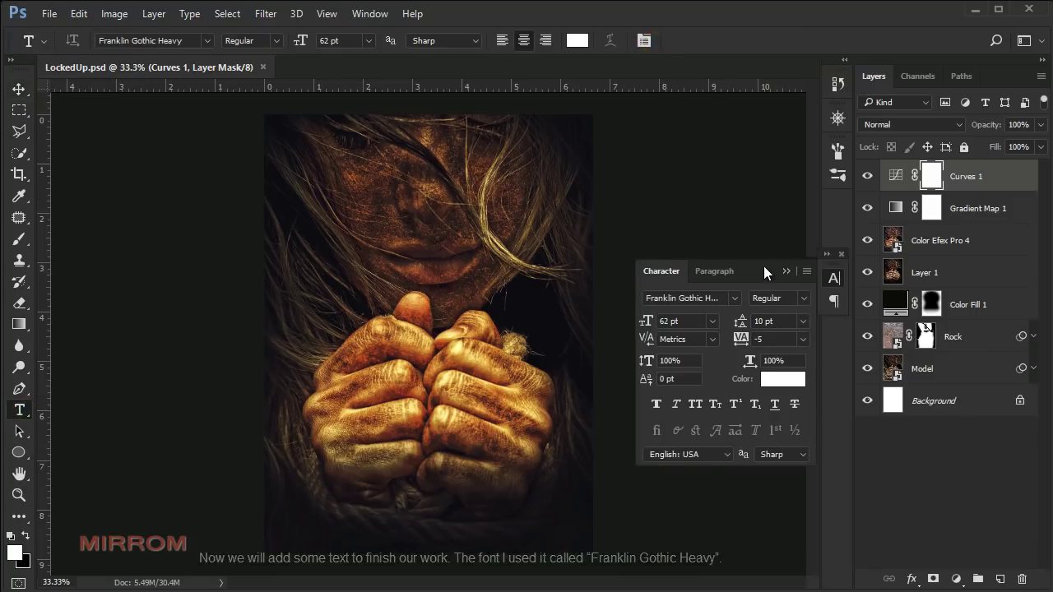
pyautogui.moveTo(763, 271); pyautogui.dragTo(743, 138)
pyautogui.click(697, 164)
pyautogui.click(674, 189)
pyautogui.click(760, 205)
pyautogui.click(756, 245)
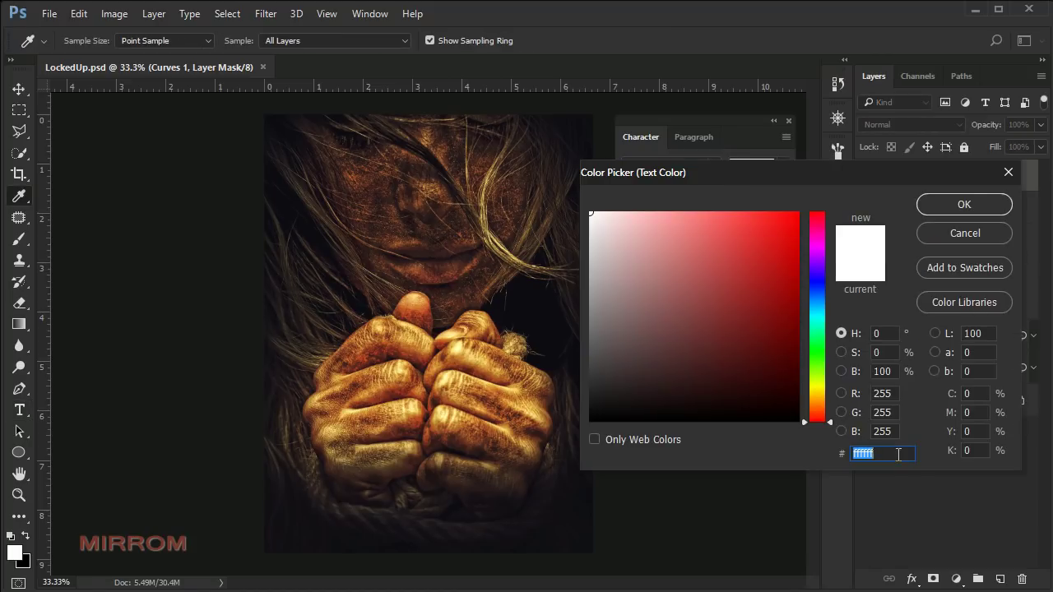
pyautogui.write('f5d998')
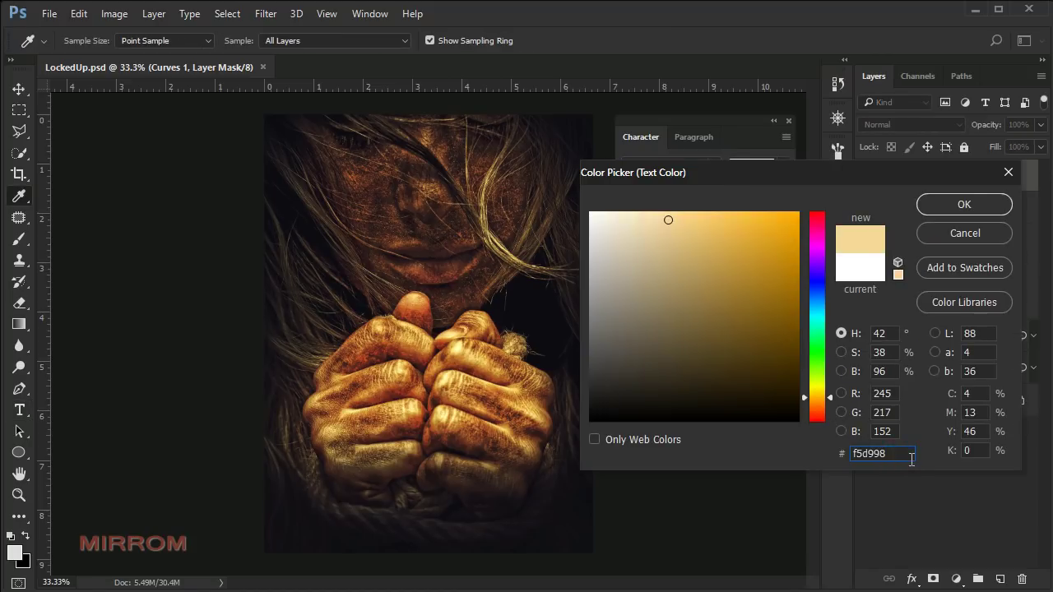
pyautogui.press('Return')
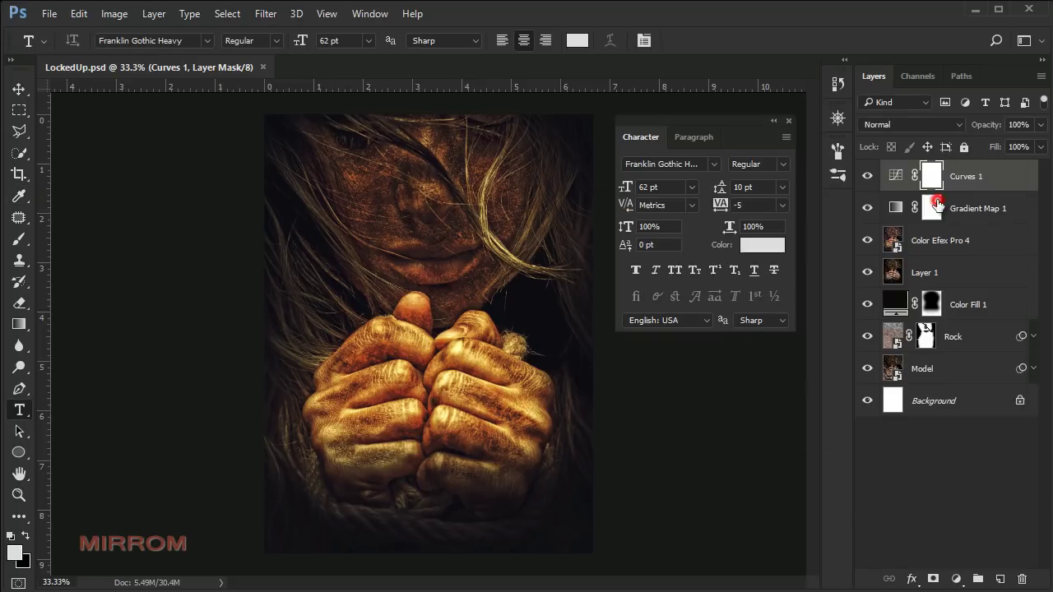
pyautogui.click(685, 140)
pyautogui.click(640, 137)
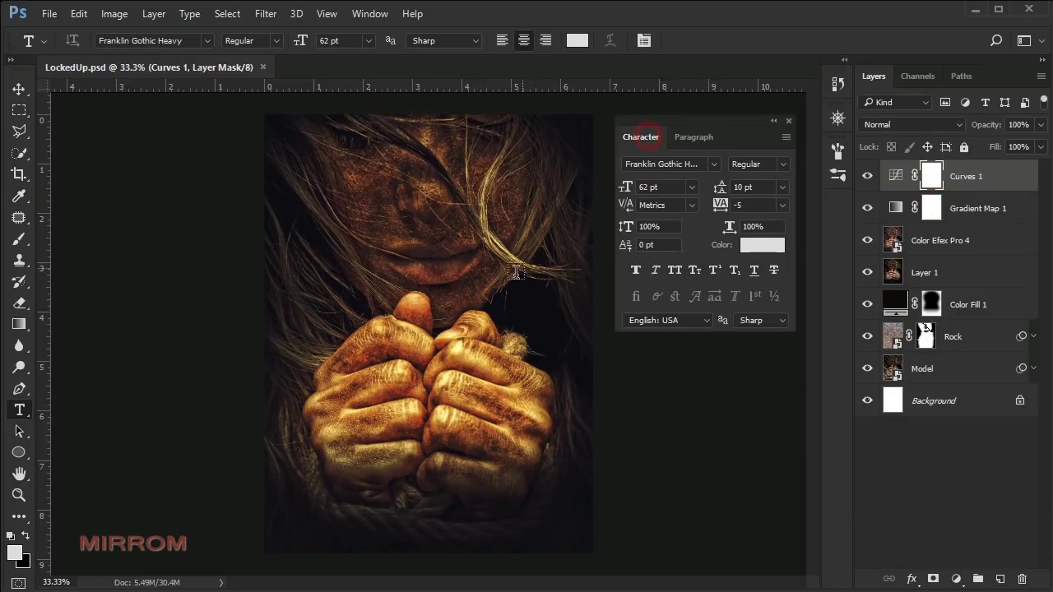
# Step: Add the text "LOCKED UP" across the lower part of the hands
pyautogui.click(429, 458)
pyautogui.write('LOCKED UP')
pyautogui.click(704, 40)
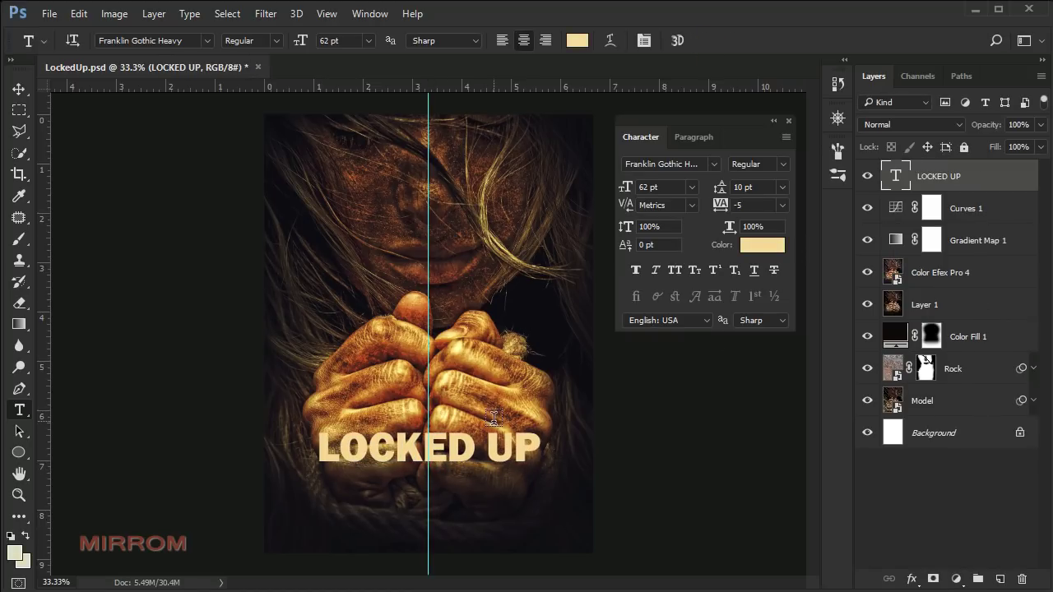
# Step: Centre the LOCKED UP text horizontally against the Color Efex Pro 4 layer and place it just below the fists
pyautogui.press('v')
pyautogui.moveTo(466, 458)
pyautogui.mouseDown()
pyautogui.moveTo(493, 426)
pyautogui.moveTo(467, 476)
pyautogui.mouseUp()
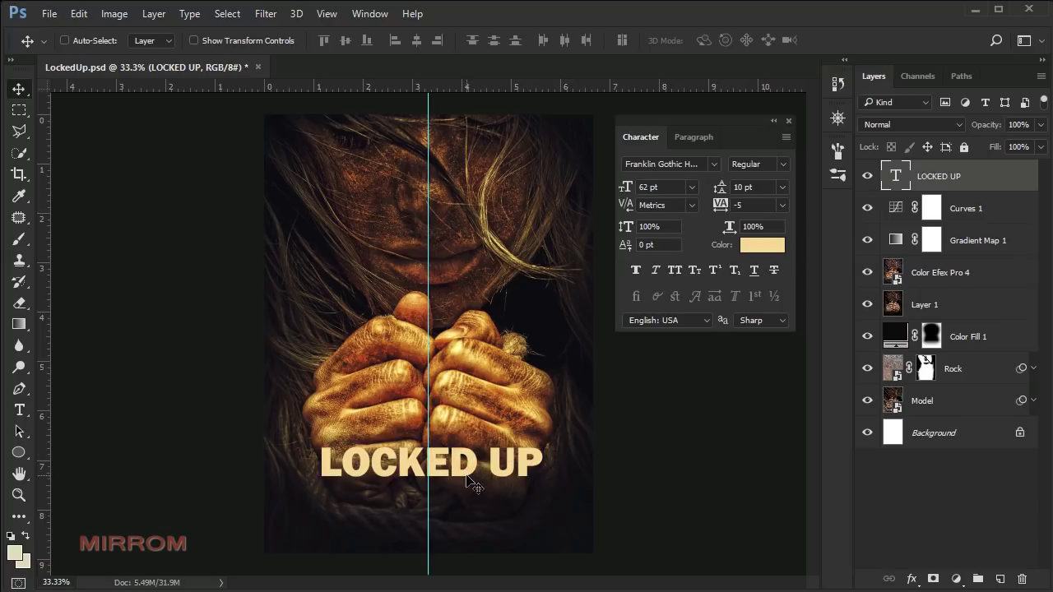
pyautogui.keyDown('ctrl'); pyautogui.click(950, 274); pyautogui.keyUp('ctrl')
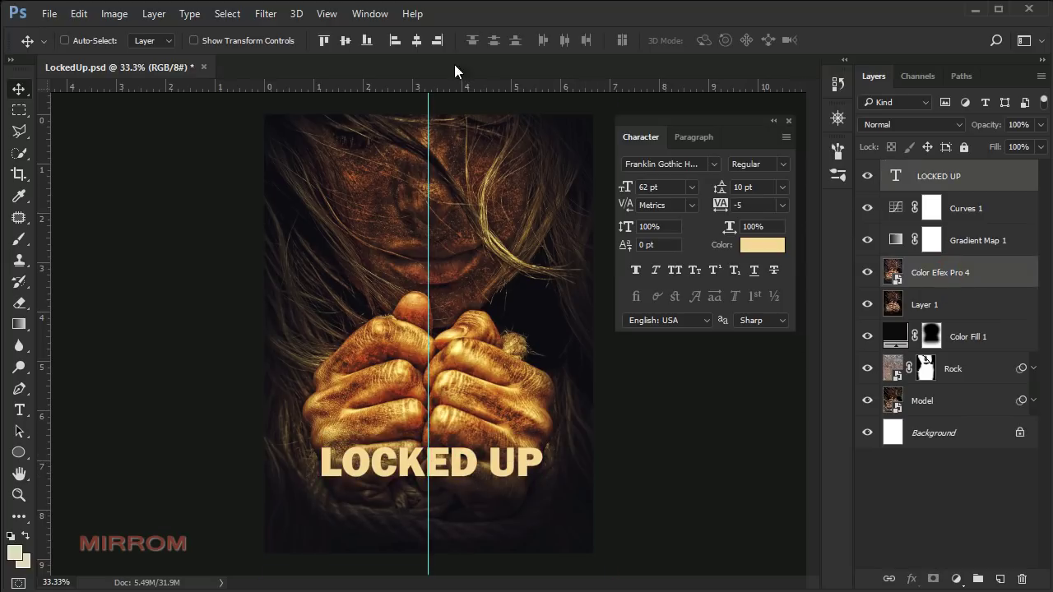
pyautogui.click(416, 41)
pyautogui.click(940, 178)
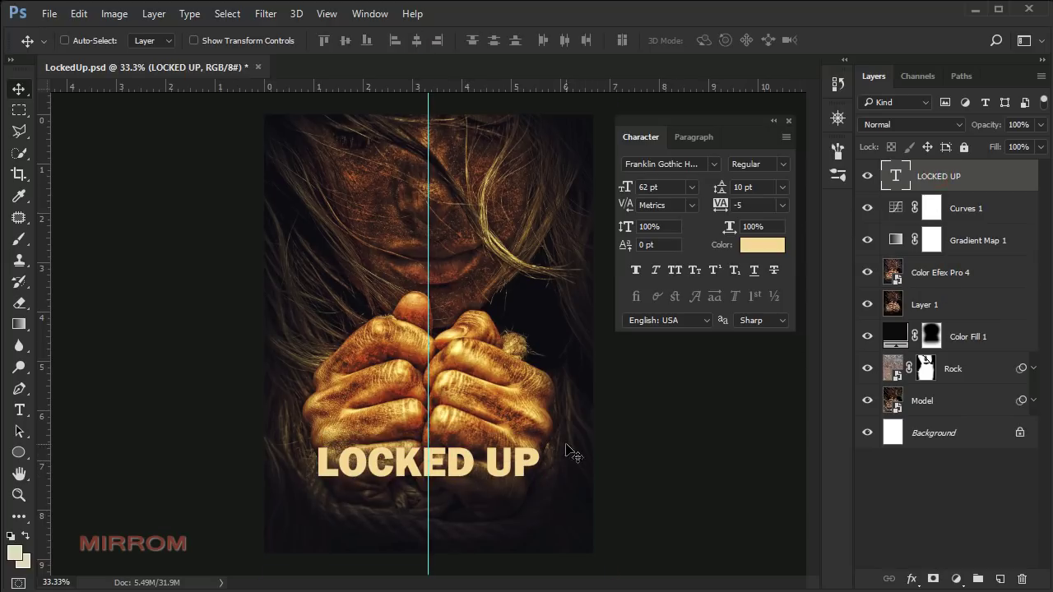
pyautogui.moveTo(455, 463); pyautogui.dragTo(456, 500)
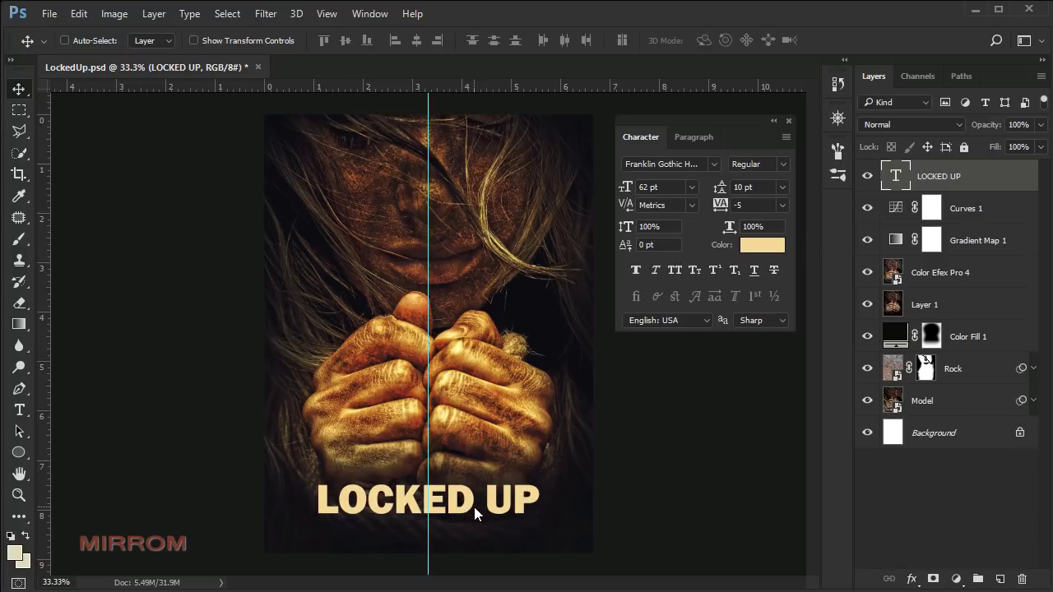
pyautogui.press('Up')
pyautogui.press('Up')
# Step: Duplicate the Rock layer and move the copy above the LOCKED UP text layer
pyautogui.click(951, 370)
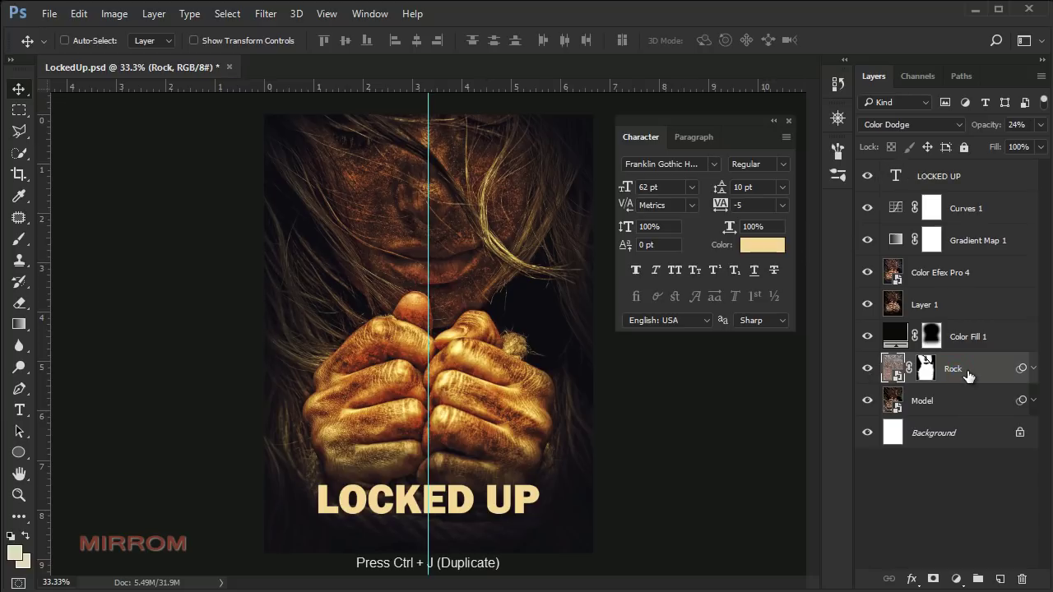
pyautogui.hotkey('ctrl', 'j')
pyautogui.moveTo(961, 372); pyautogui.dragTo(958, 176)
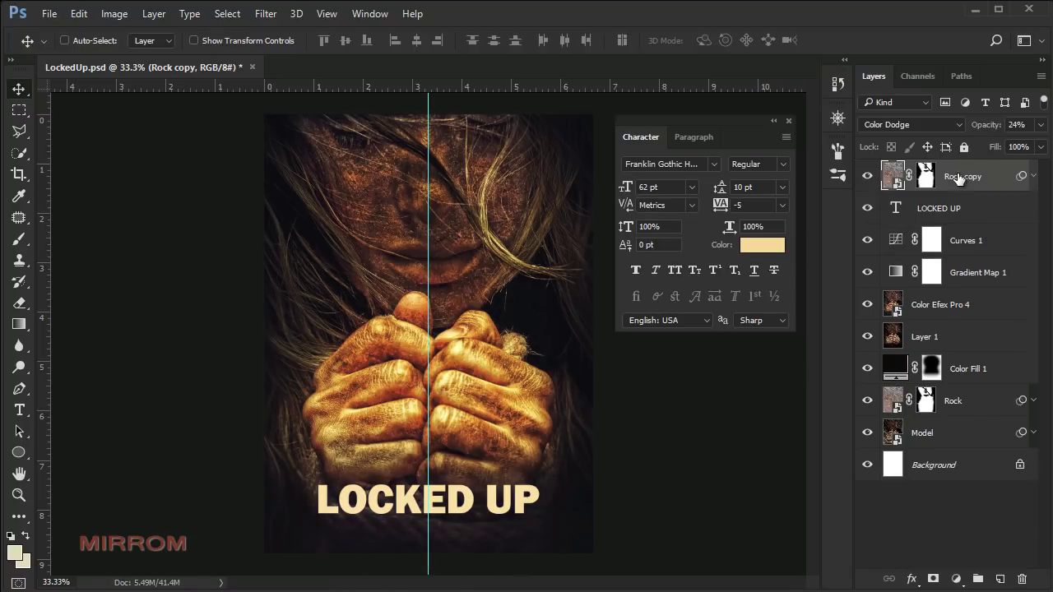
# Step: Clear the layer style and delete the layer mask of the duplicated rock layer
pyautogui.rightClick(972, 175)
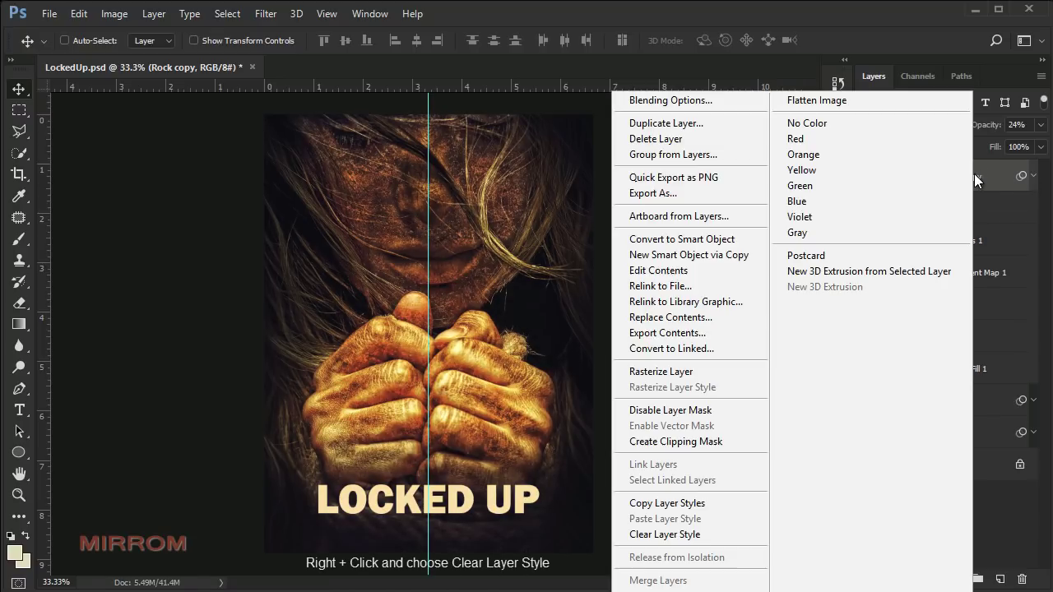
pyautogui.click(723, 538)
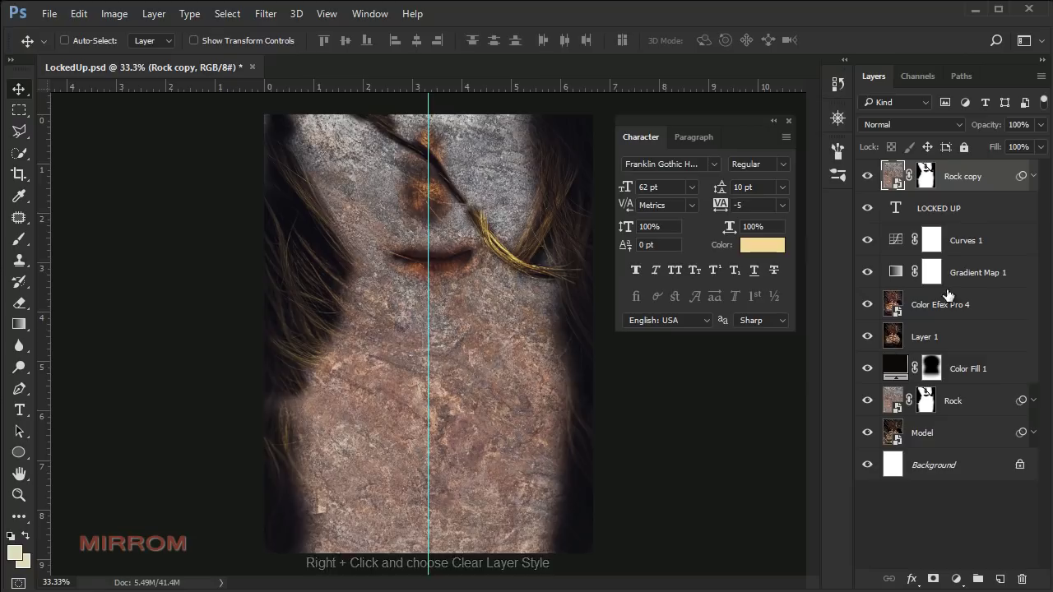
pyautogui.rightClick(927, 176)
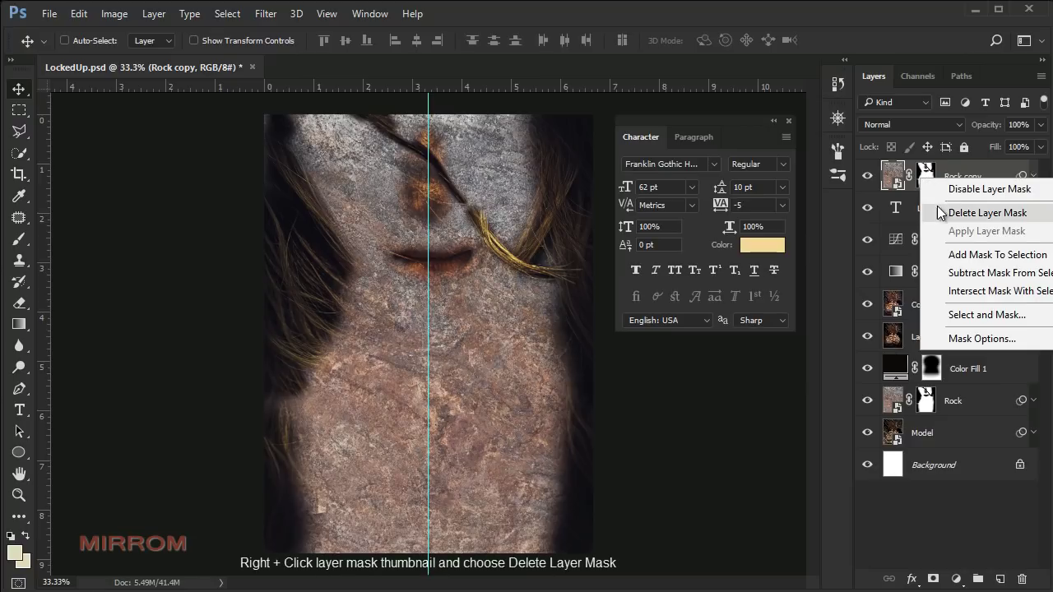
pyautogui.click(988, 217)
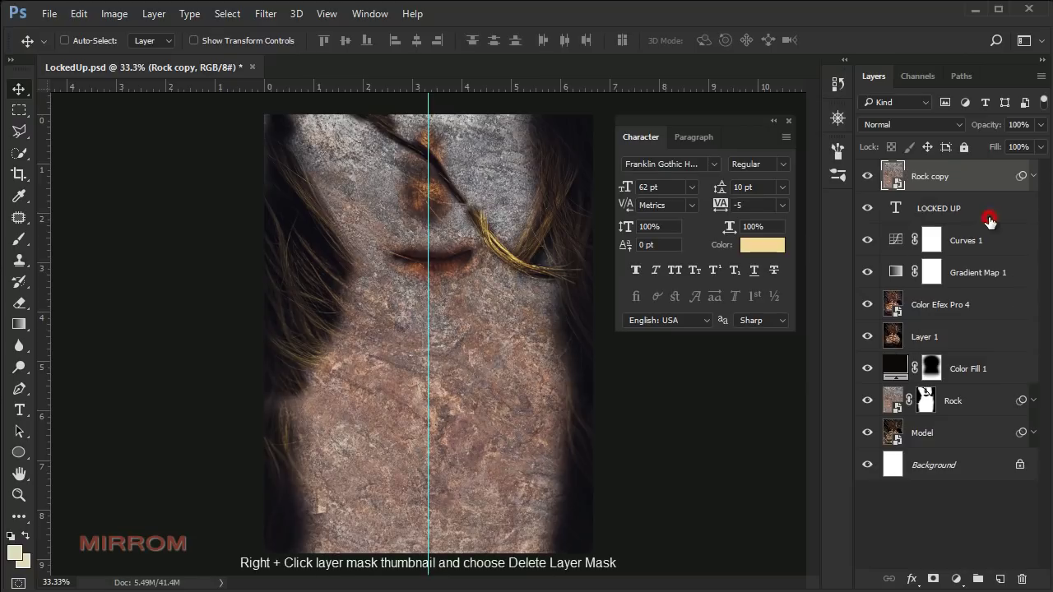
# Step: Clear the smart filters from the Rock copy layer
pyautogui.click(1033, 178)
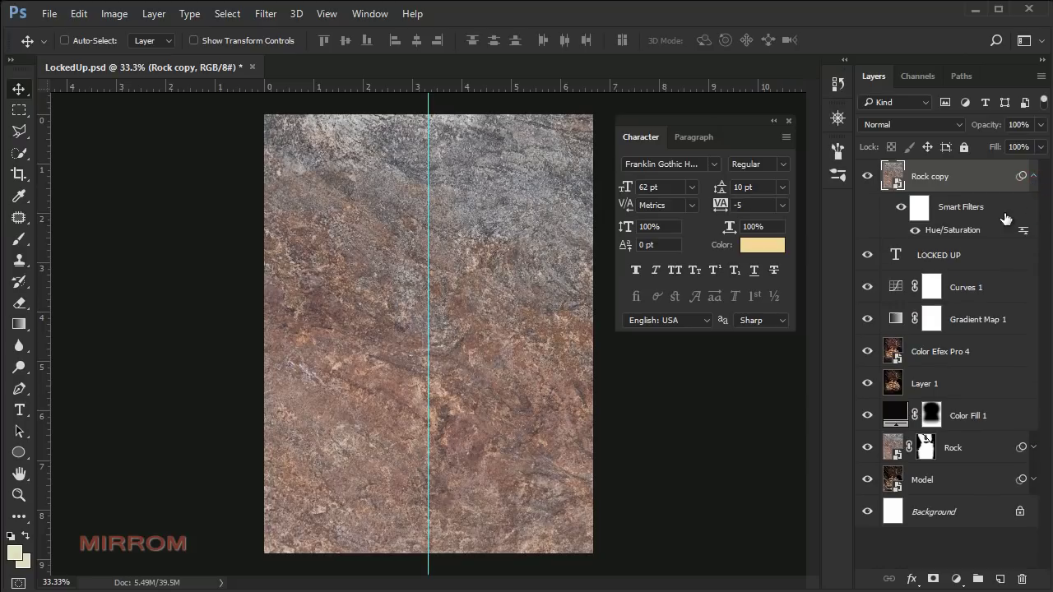
pyautogui.rightClick(975, 209)
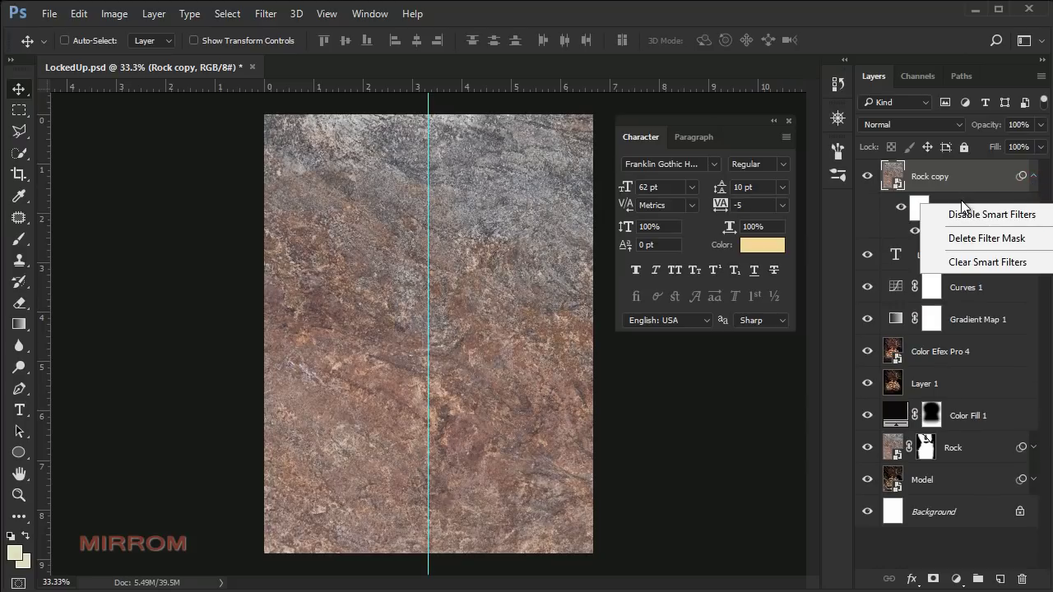
pyautogui.click(962, 201)
pyautogui.rightClick(961, 208)
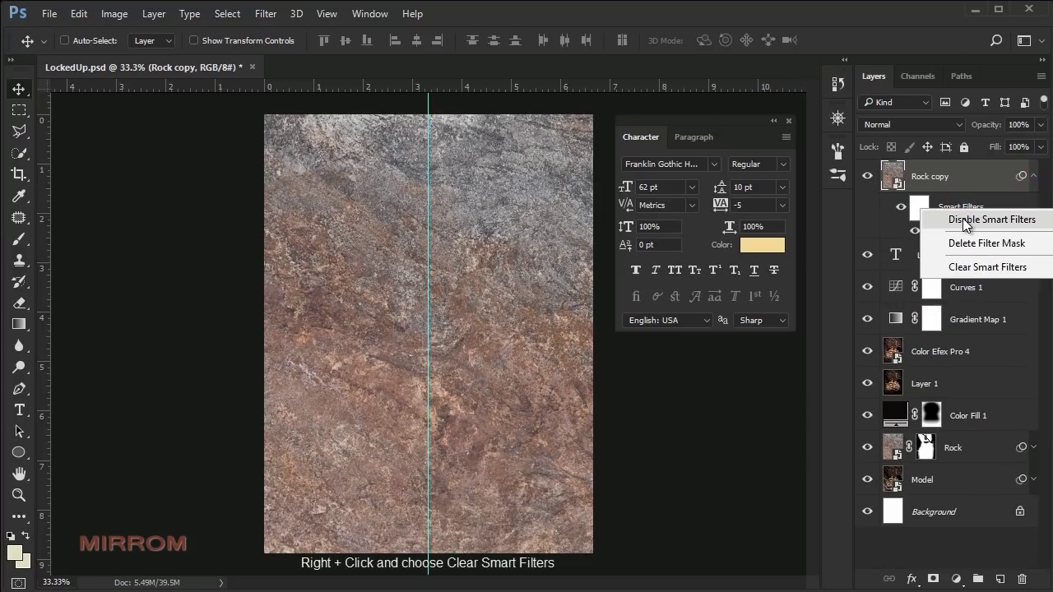
pyautogui.click(1024, 278)
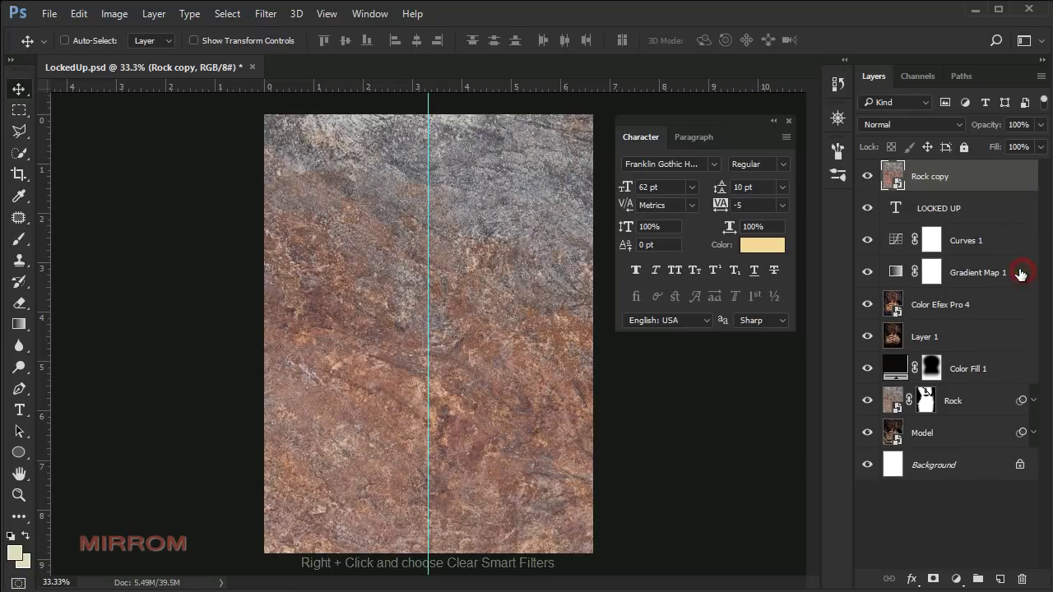
# Step: Clip the Rock copy layer to the LOCKED UP text layer and set its blending mode to Multiply
pyautogui.rightClick(996, 180)
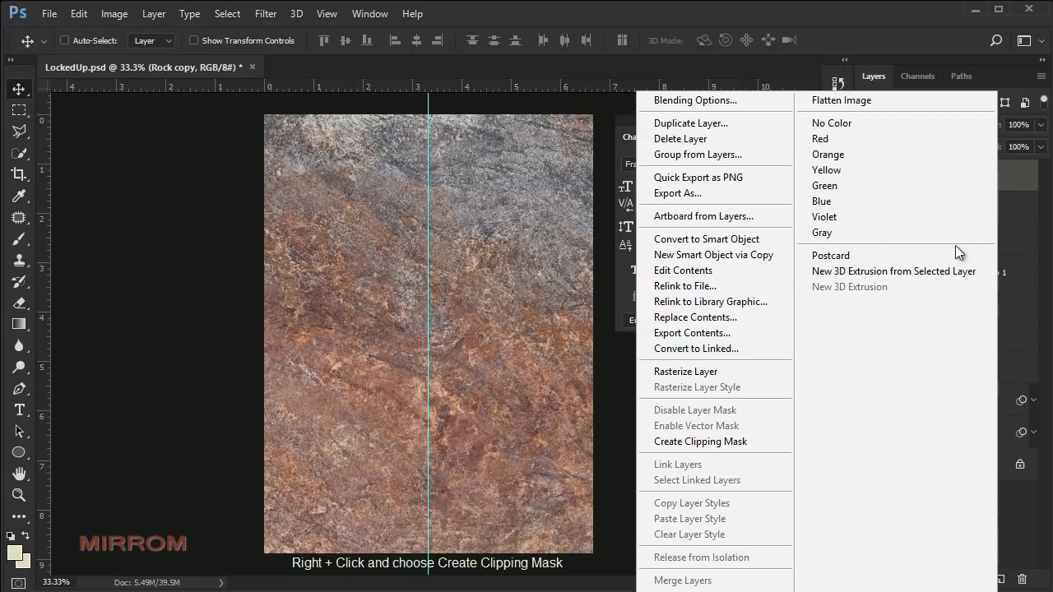
pyautogui.click(775, 442)
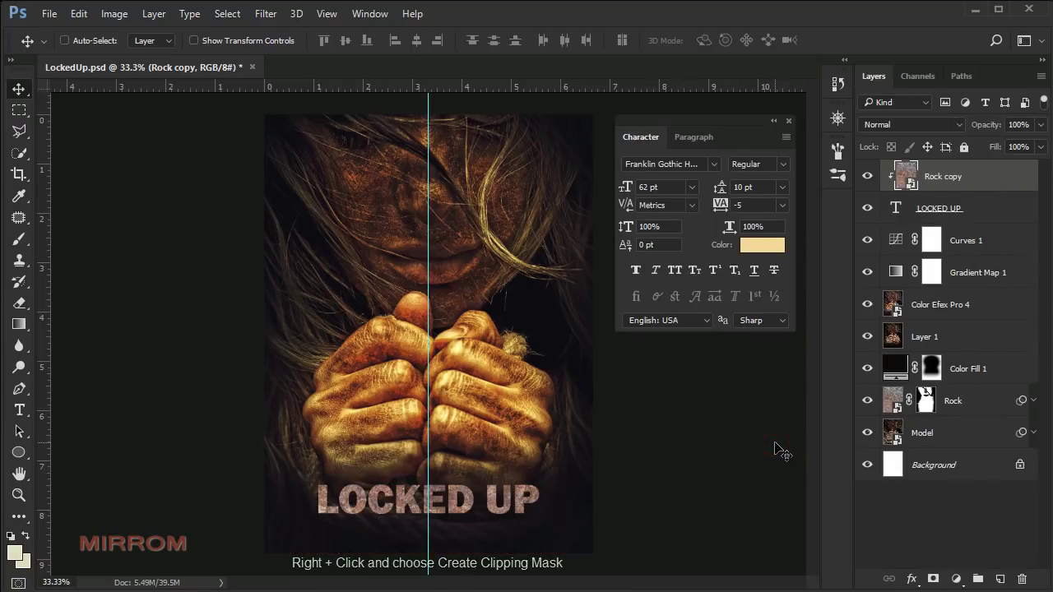
pyautogui.scroll(2, 416, 555)
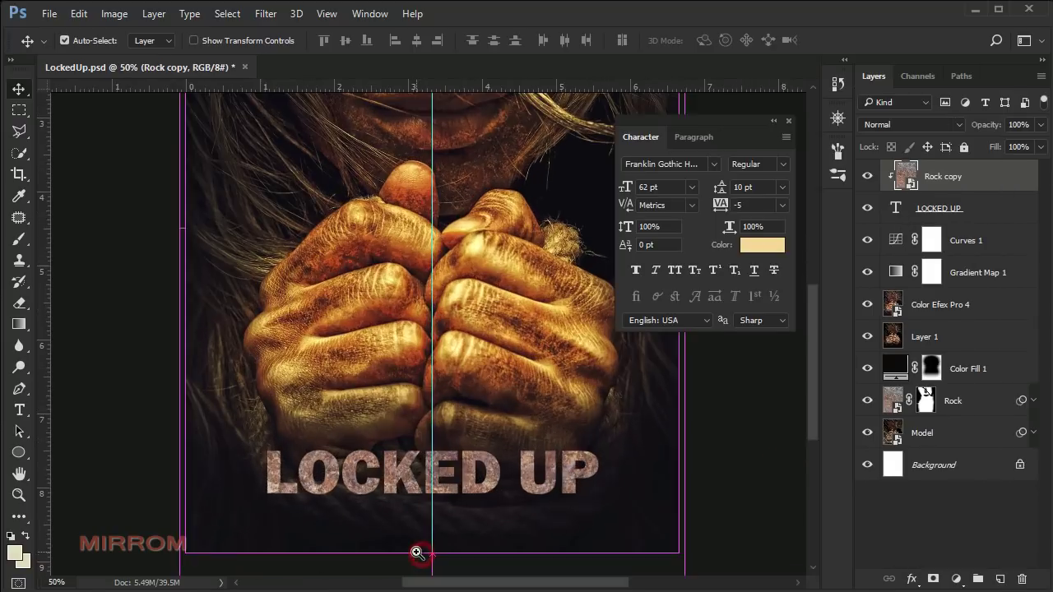
pyautogui.click(788, 120)
pyautogui.click(882, 125)
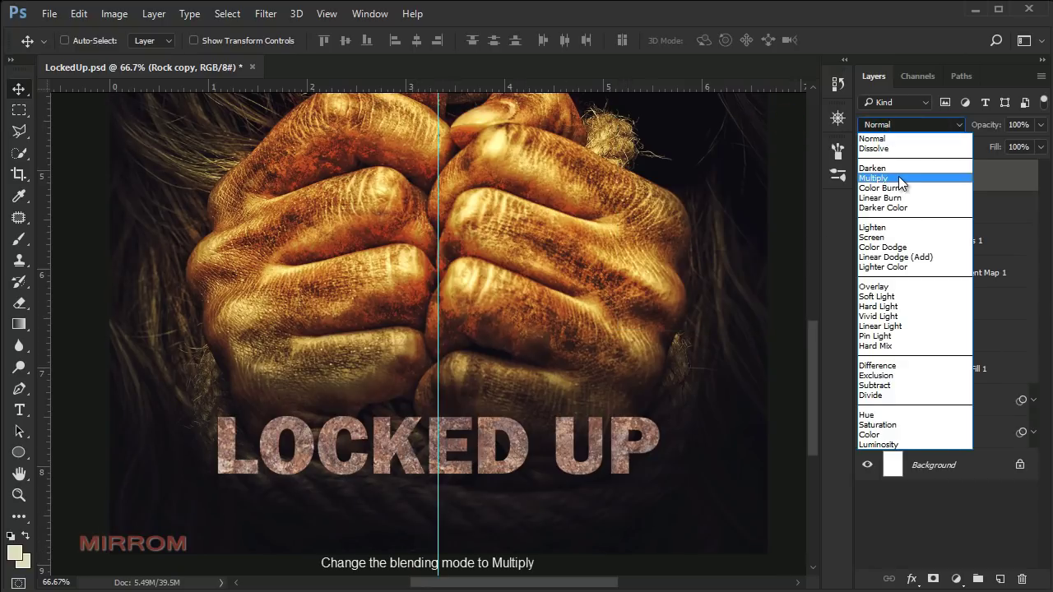
pyautogui.click(896, 181)
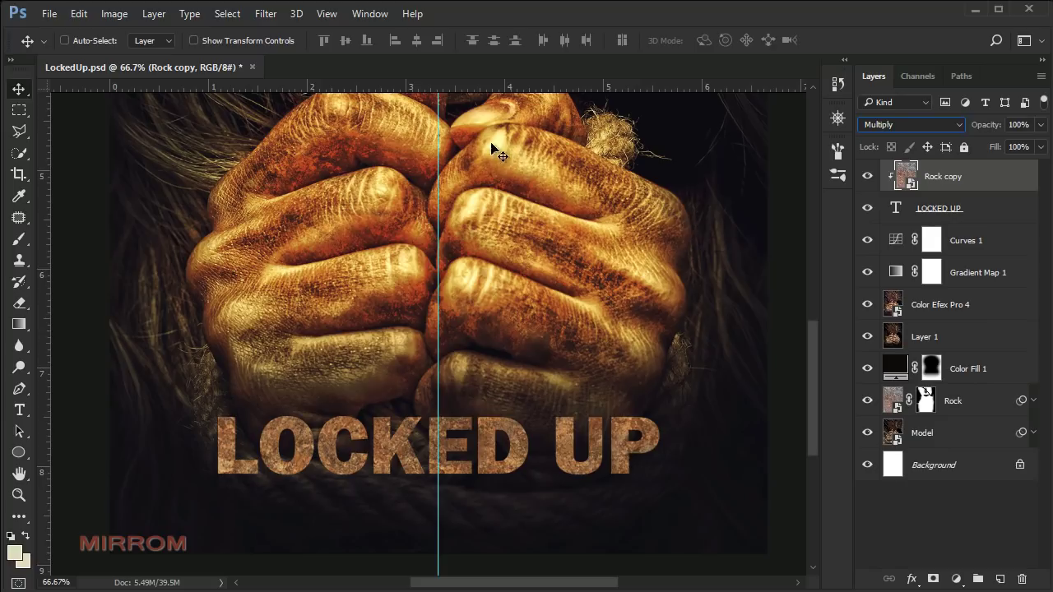
# Step: Apply a Hue/Saturation adjustment to the Rock copy layer with Saturation at -37
pyautogui.click(115, 14)
pyautogui.moveTo(137, 54)
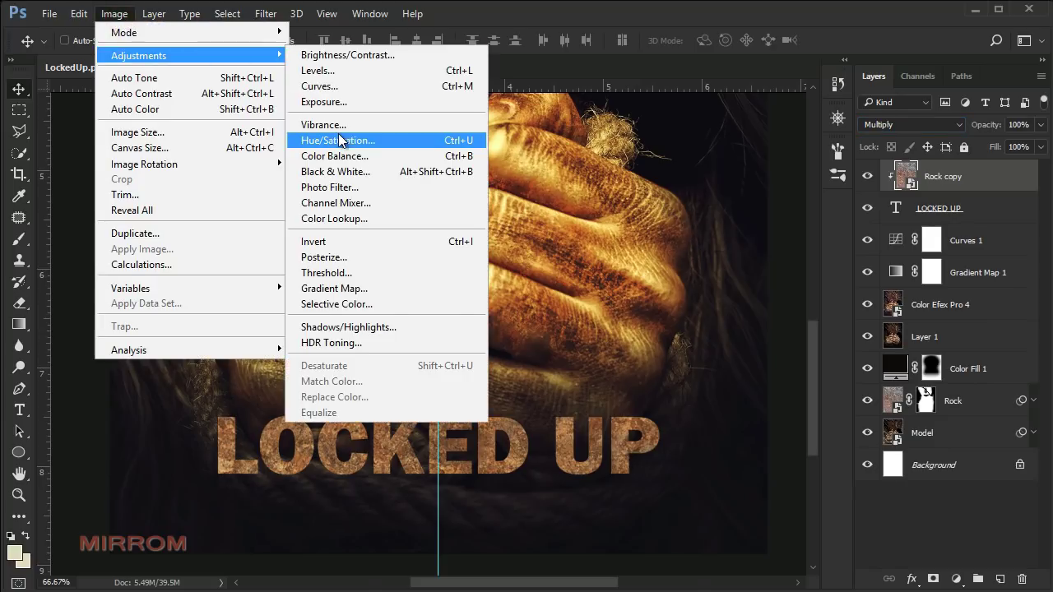
pyautogui.click(385, 142)
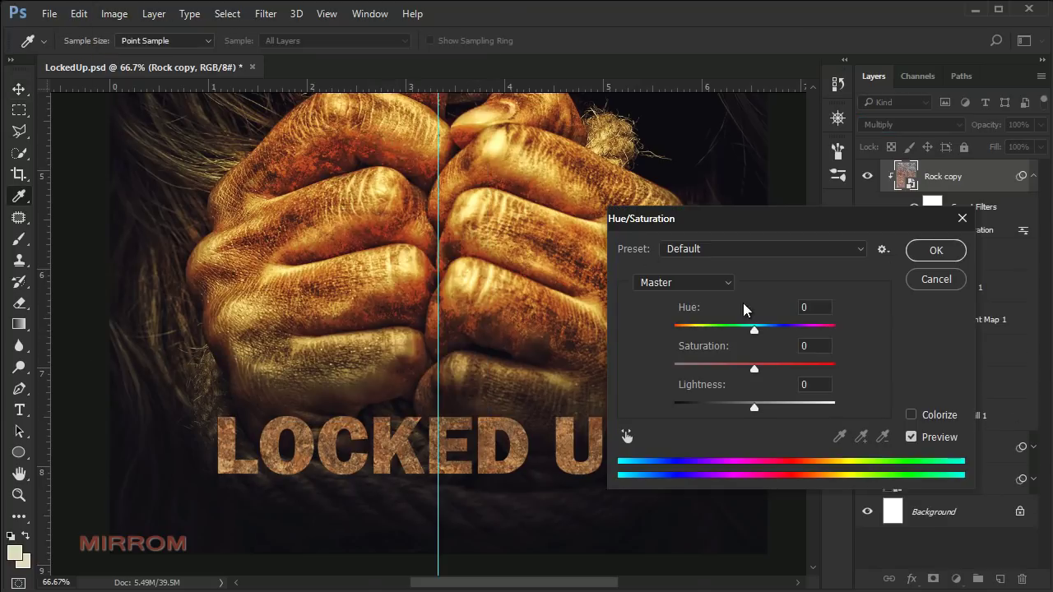
pyautogui.moveTo(752, 373); pyautogui.dragTo(739, 373)
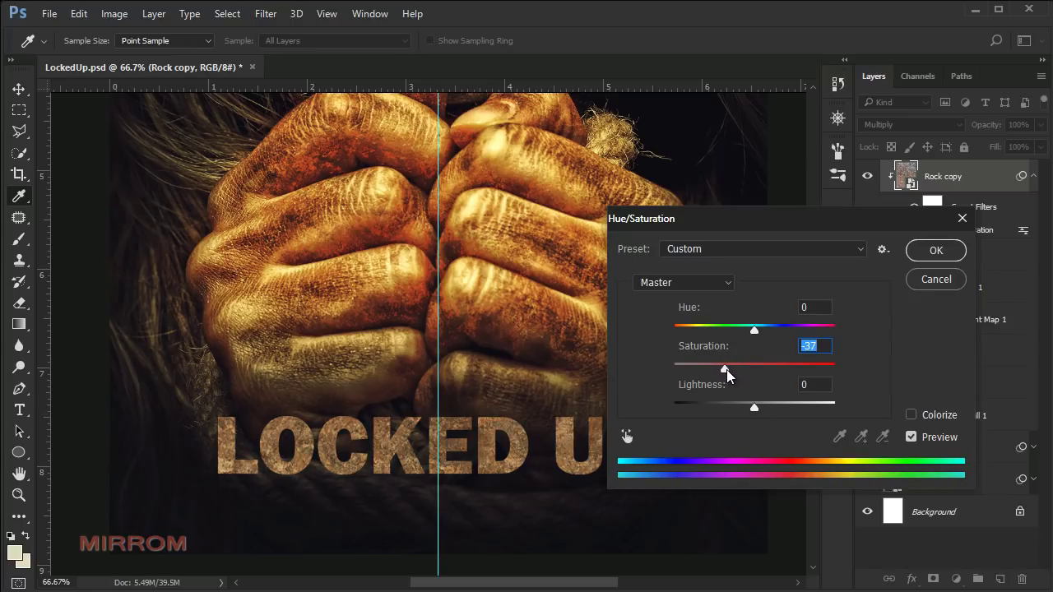
pyautogui.click(933, 252)
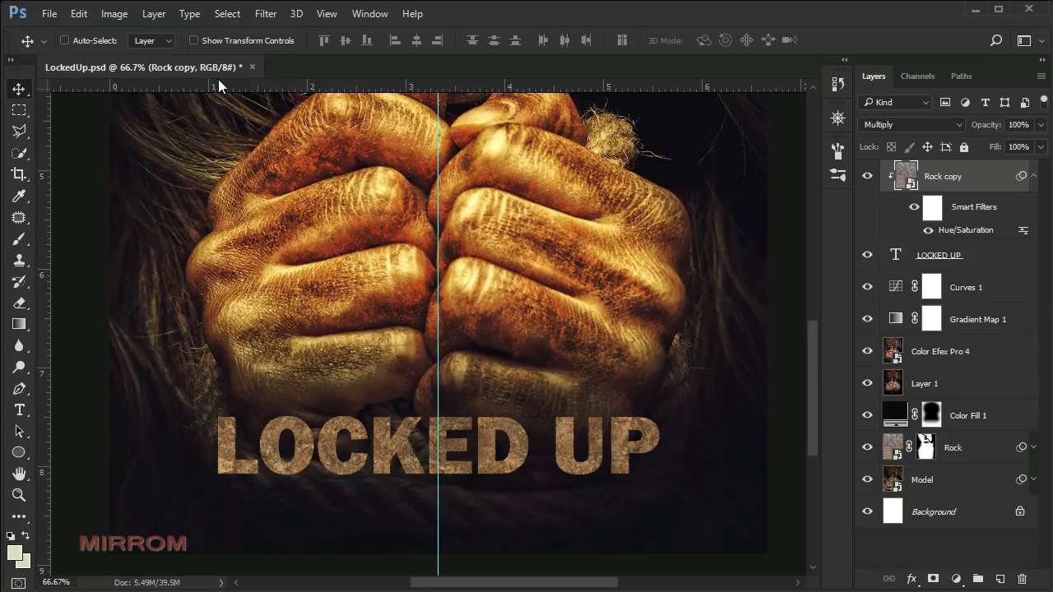
# Step: Apply a Brightness/Contrast adjustment to the Rock copy layer, raising both brightness and contrast slightly
pyautogui.click(122, 20)
pyautogui.moveTo(141, 55)
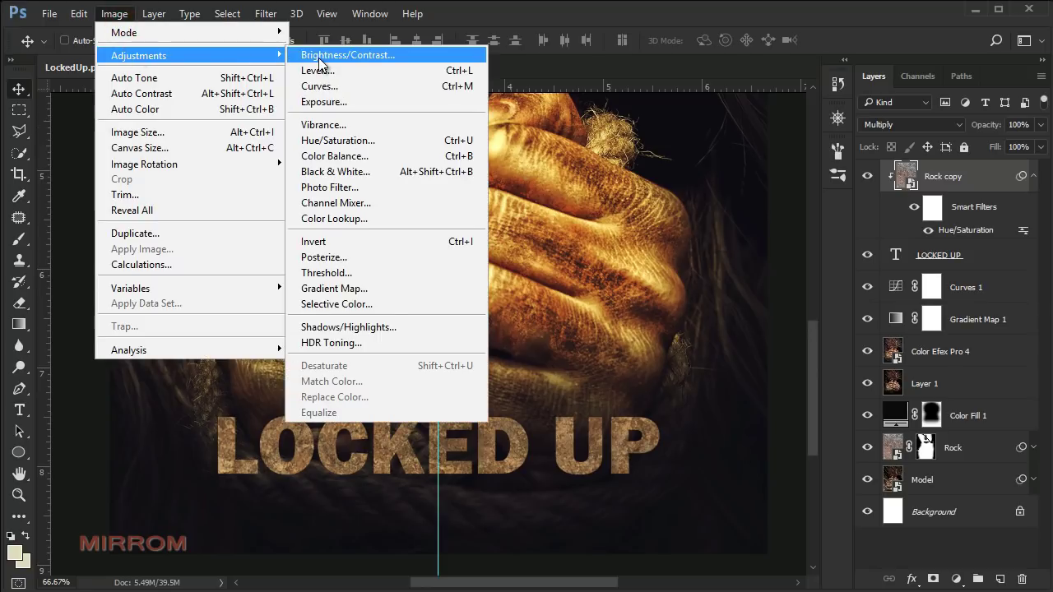
pyautogui.click(387, 56)
pyautogui.moveTo(526, 197); pyautogui.dragTo(539, 197)
pyautogui.moveTo(525, 236); pyautogui.dragTo(548, 241)
pyautogui.click(629, 285)
pyautogui.click(629, 285)
pyautogui.click(653, 184)
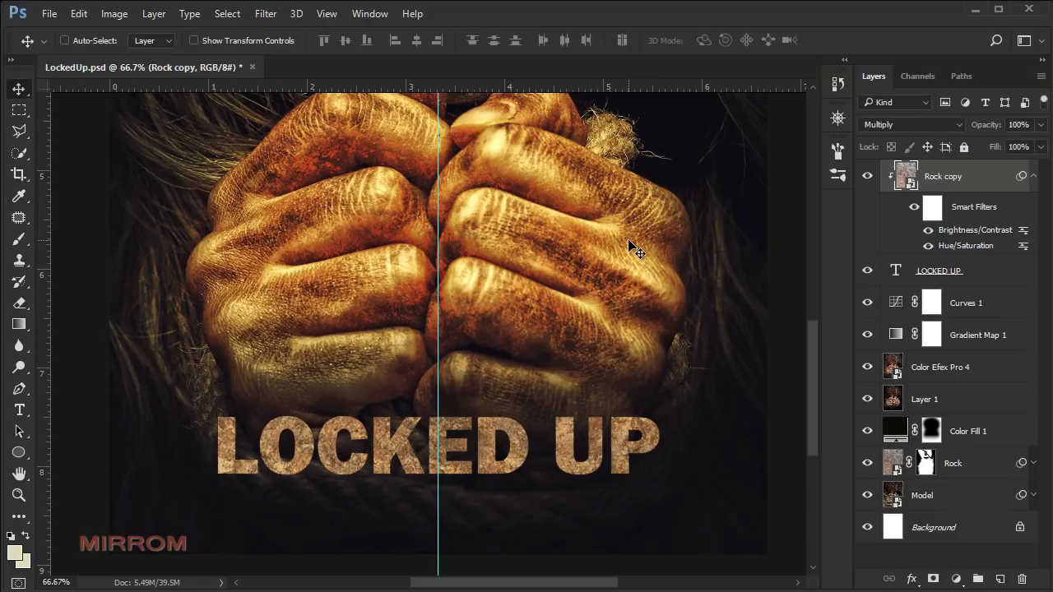
# Step: Move the Rock copy texture down within the LOCKED UP lettering so its greyer upper part fills the letters
pyautogui.hotkey('ctrl', '-')
pyautogui.moveTo(511, 306)
pyautogui.mouseDown()
pyautogui.moveTo(509, 393)
pyautogui.moveTo(506, 349)
pyautogui.moveTo(510, 384)
pyautogui.moveTo(514, 355)
pyautogui.moveTo(497, 394)
pyautogui.moveTo(507, 303)
pyautogui.mouseUp()
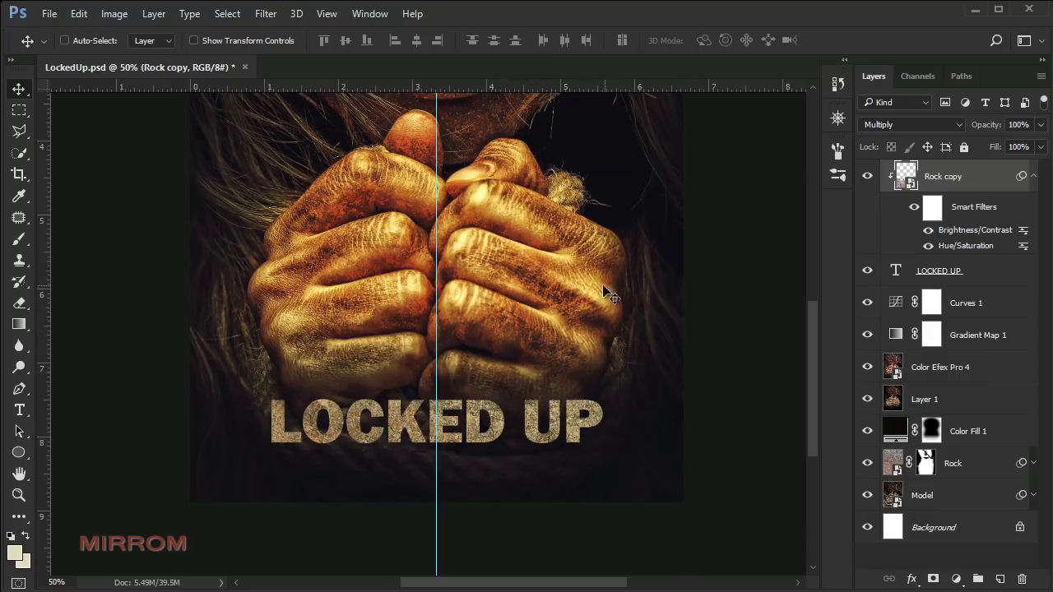
pyautogui.moveTo(531, 581); pyautogui.dragTo(559, 582)
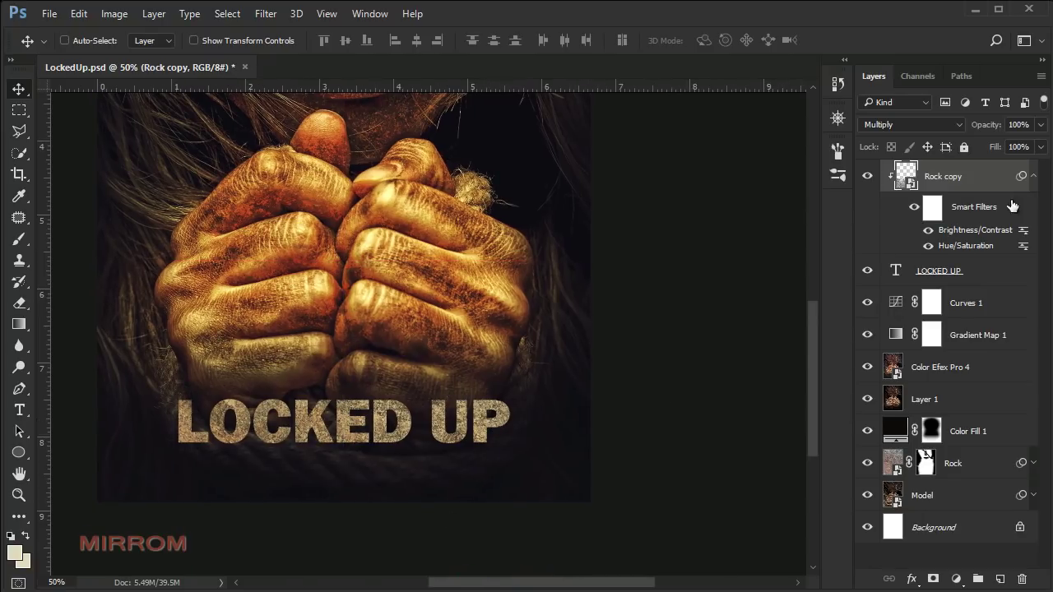
pyautogui.click(1034, 176)
# Step: Add a drop shadow to the LOCKED UP text layer and set the shadow's angle to 112°
pyautogui.click(977, 211)
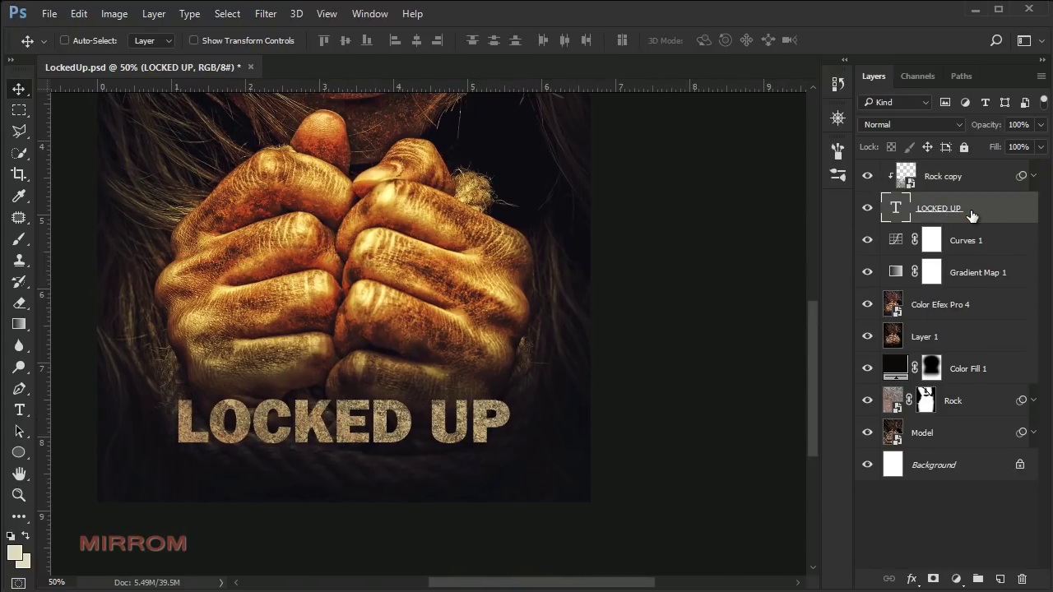
pyautogui.click(913, 580)
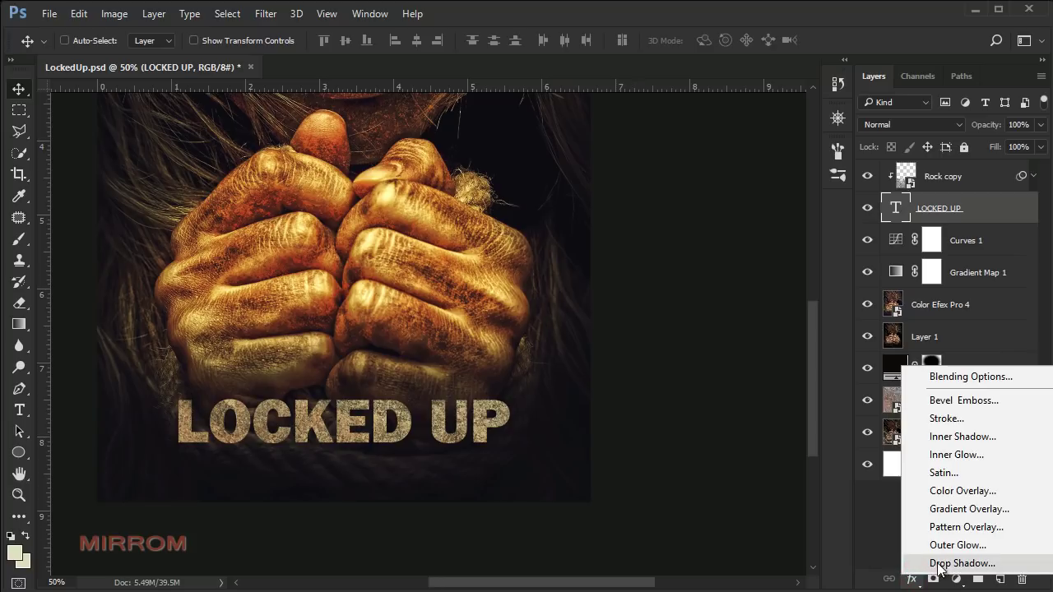
pyautogui.click(945, 562)
pyautogui.moveTo(495, 85); pyautogui.dragTo(656, 119)
pyautogui.moveTo(532, 582); pyautogui.dragTo(567, 577)
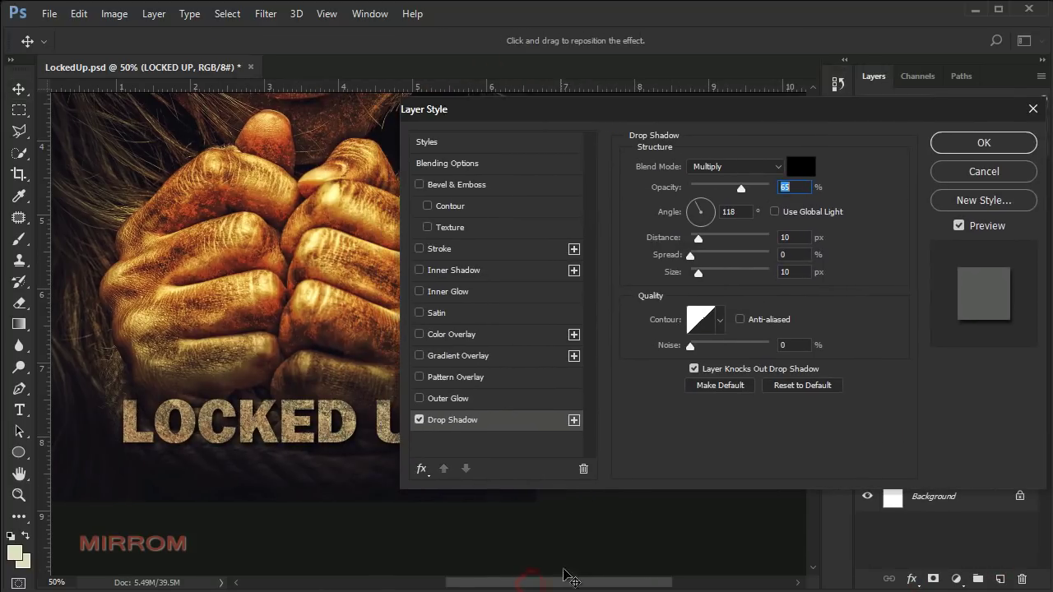
pyautogui.click(745, 210)
pyautogui.press('Down')
pyautogui.press('Down')
# Step: Set the drop shadow's distance to 6 px
pyautogui.click(800, 238)
pyautogui.press('Down')
pyautogui.press('Down')
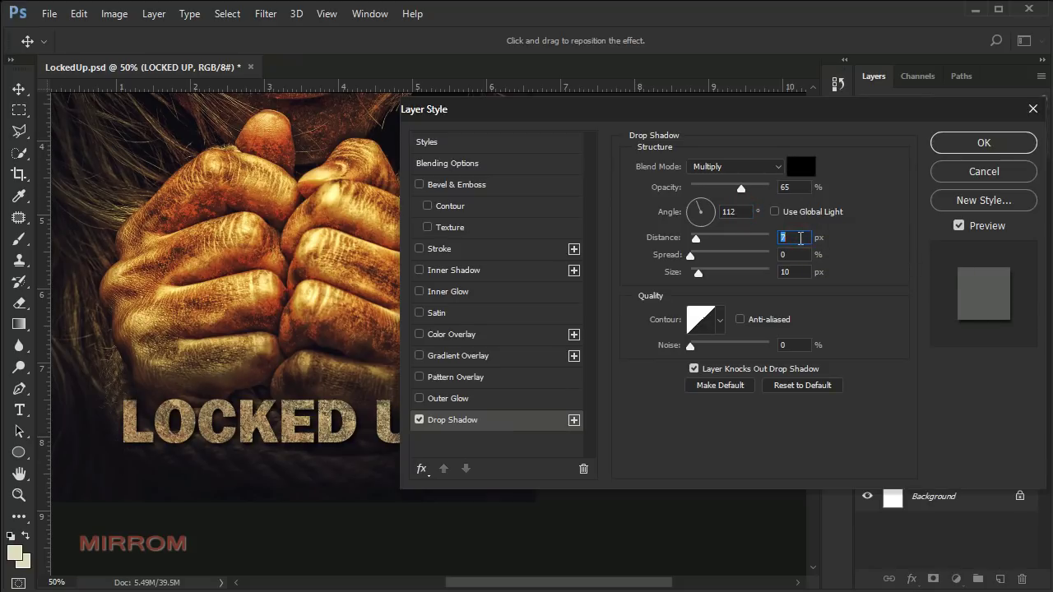
pyautogui.press('Down')
pyautogui.press('Down')
pyautogui.press('Down')
pyautogui.click(795, 238)
pyautogui.press('Down')
pyautogui.press('Down')
# Step: Set the drop shadow's opacity to 69% and size to 10 px, and apply the layer style
pyautogui.click(797, 269)
pyautogui.press('Up')
pyautogui.click(794, 188)
pyautogui.press('Up')
pyautogui.press('Up')
pyautogui.press('Up')
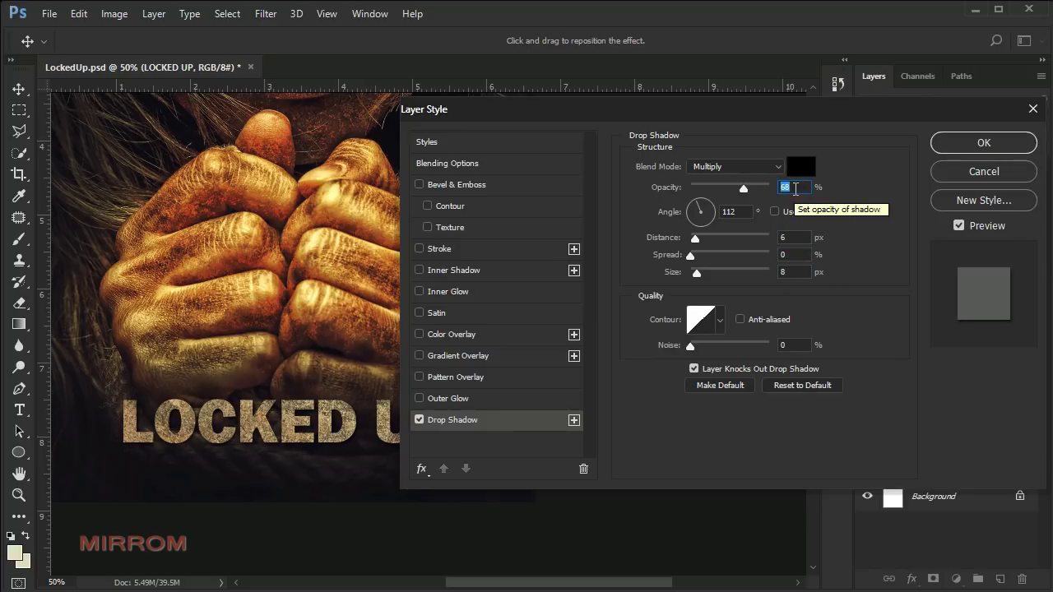
pyautogui.click(797, 272)
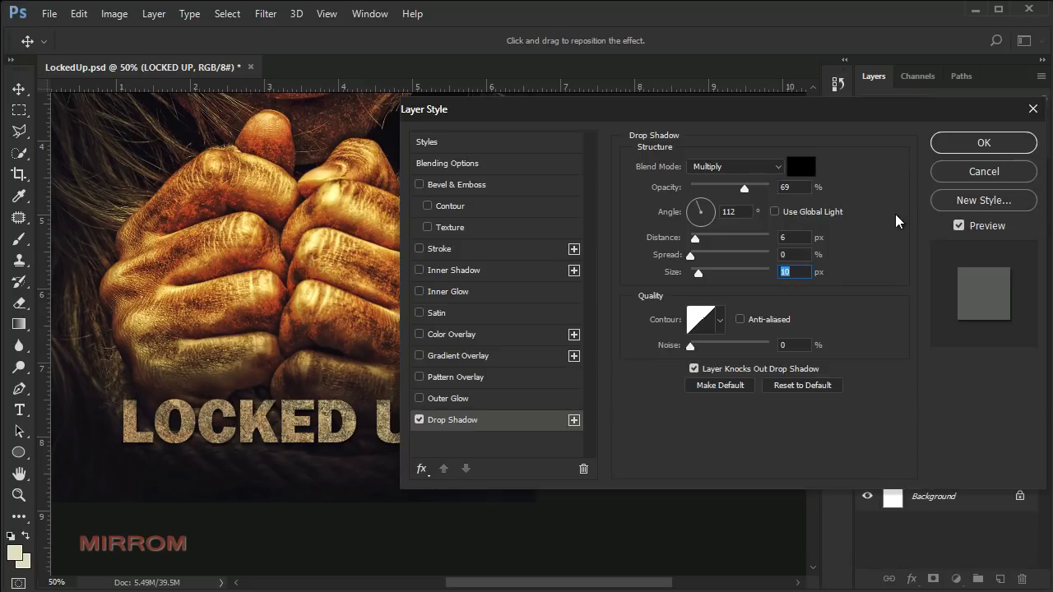
pyautogui.click(946, 150)
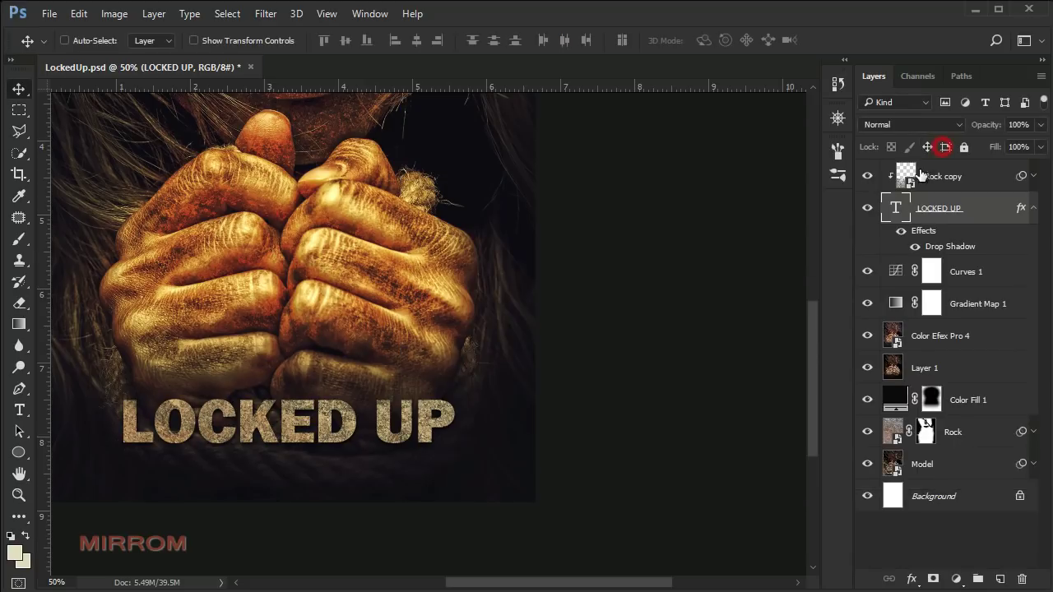
pyautogui.click(1032, 211)
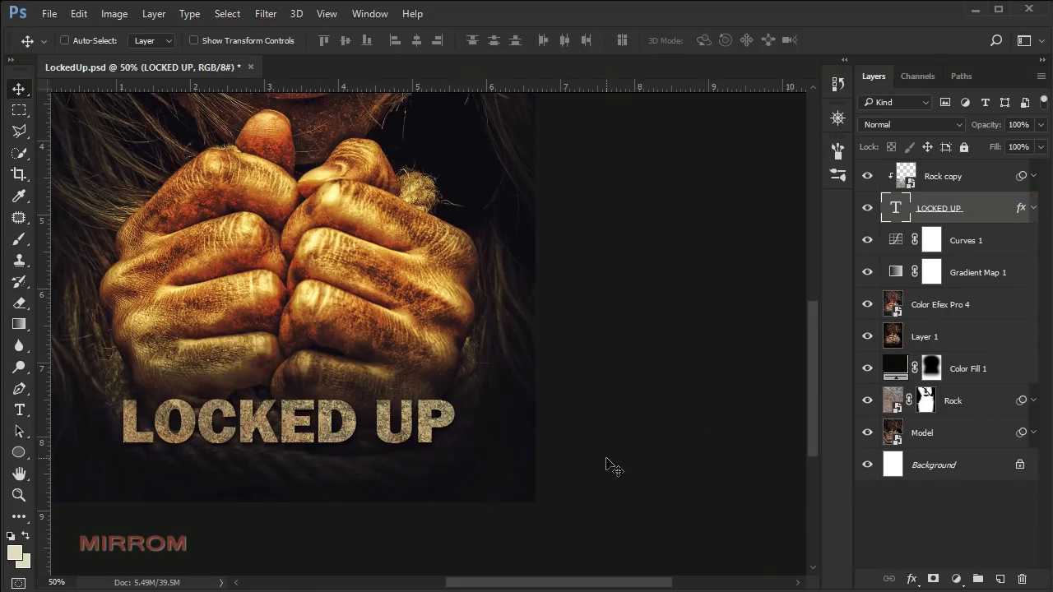